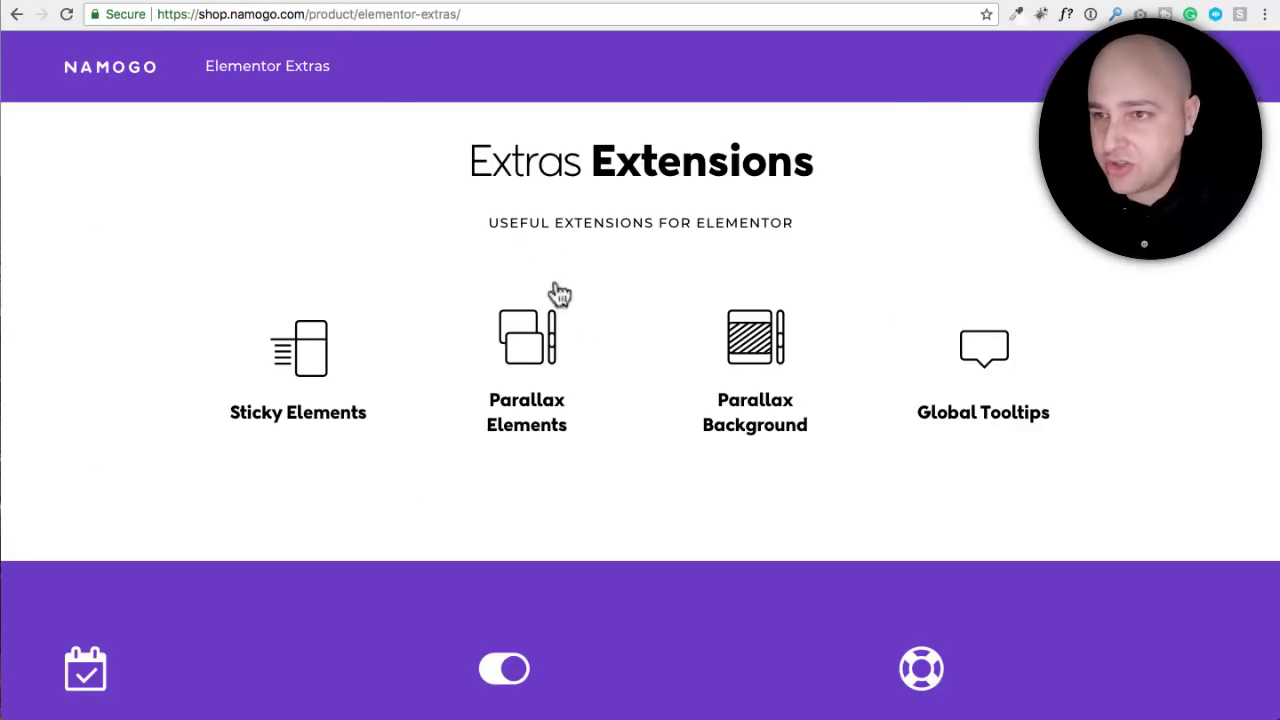
# Step: Scroll briefly through the Namogo Elementor Extras product page
pyautogui.scroll(-10, 608, 345)
pyautogui.scroll(10, 608, 345)
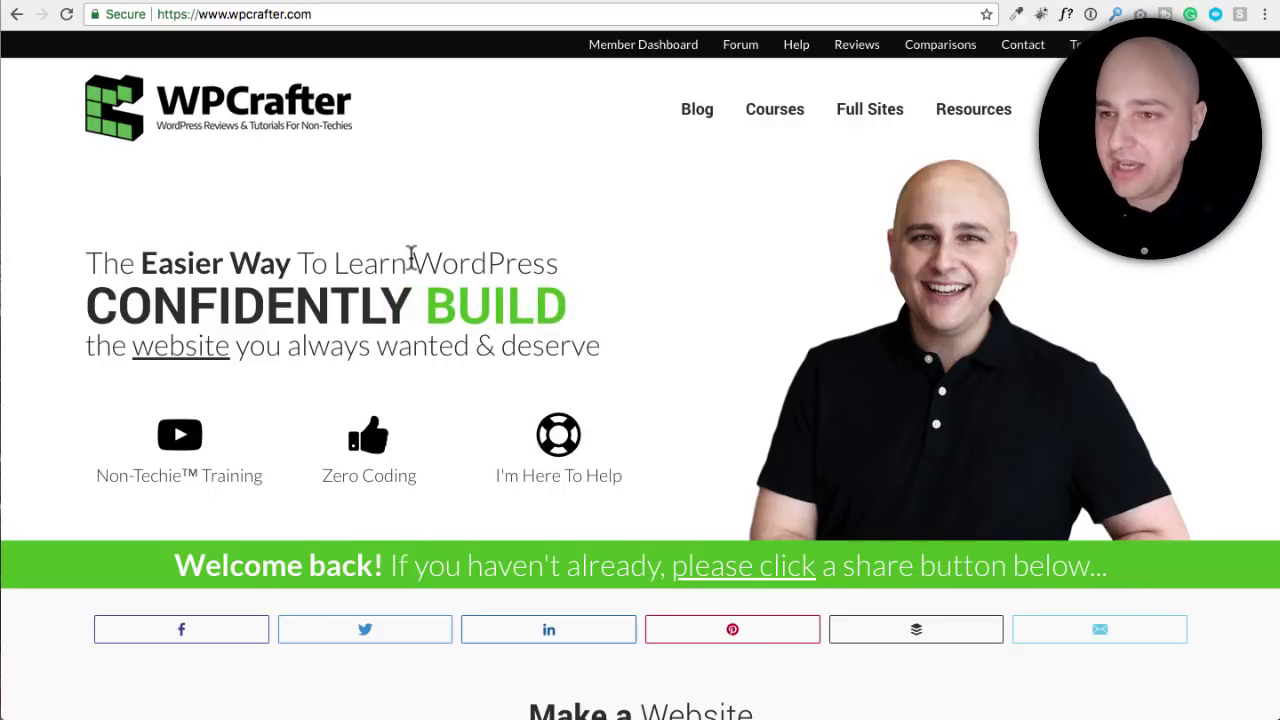
# Step: Open the 'Elementor Promotion Bonus' link under Special Offers in the wpcrafter.com footer
pyautogui.scroll(-2, 396, 302)
pyautogui.scroll(-1, 396, 302)
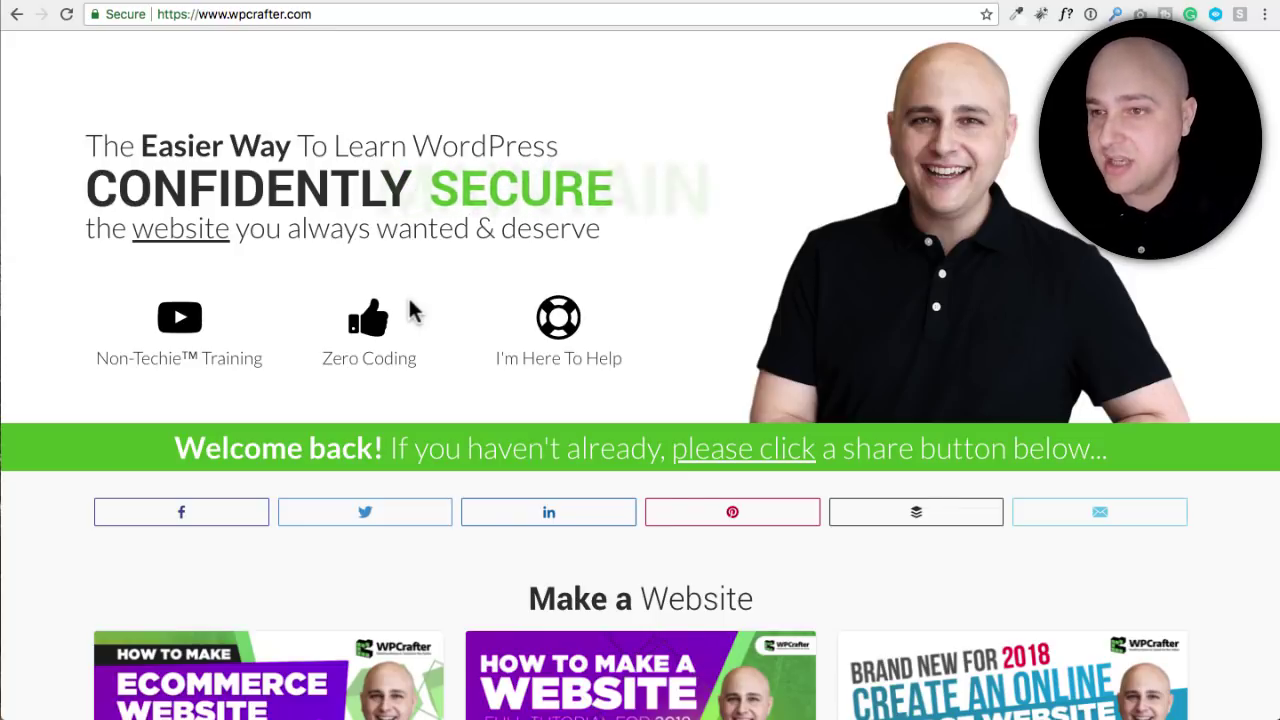
pyautogui.scroll(3, 413, 312)
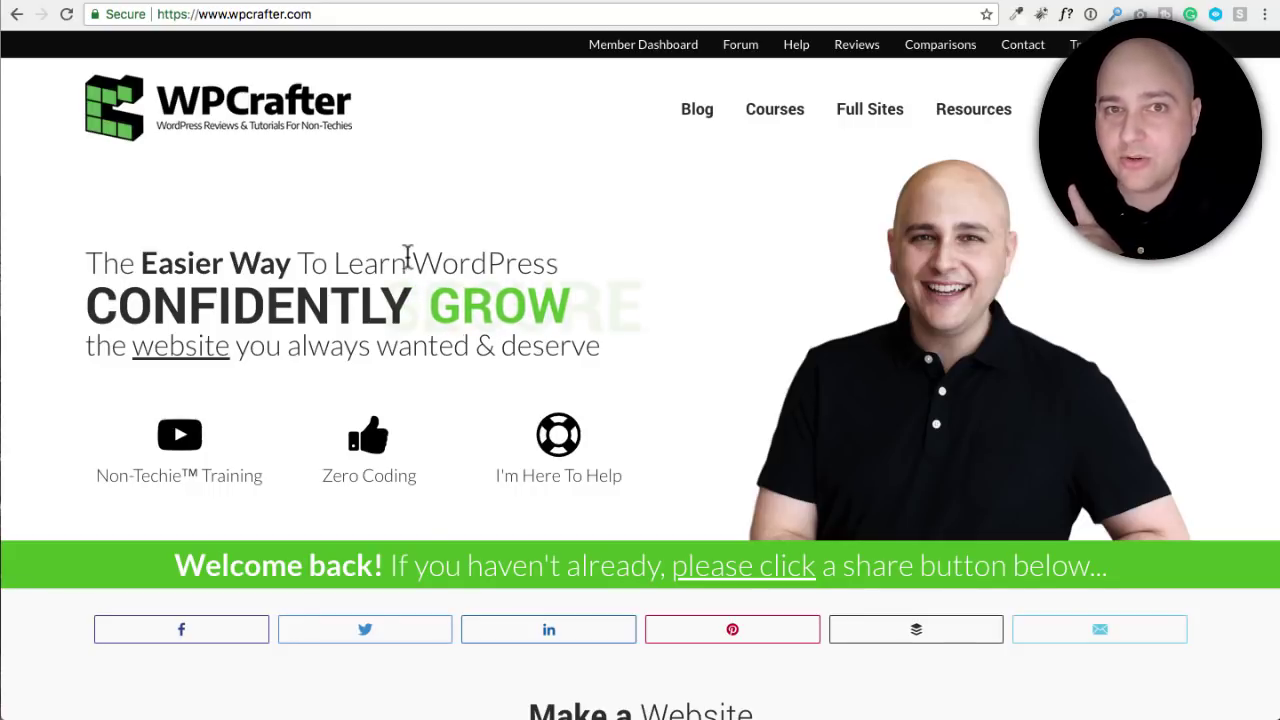
pyautogui.scroll(-15, 407, 256)
pyautogui.scroll(-10, 407, 256)
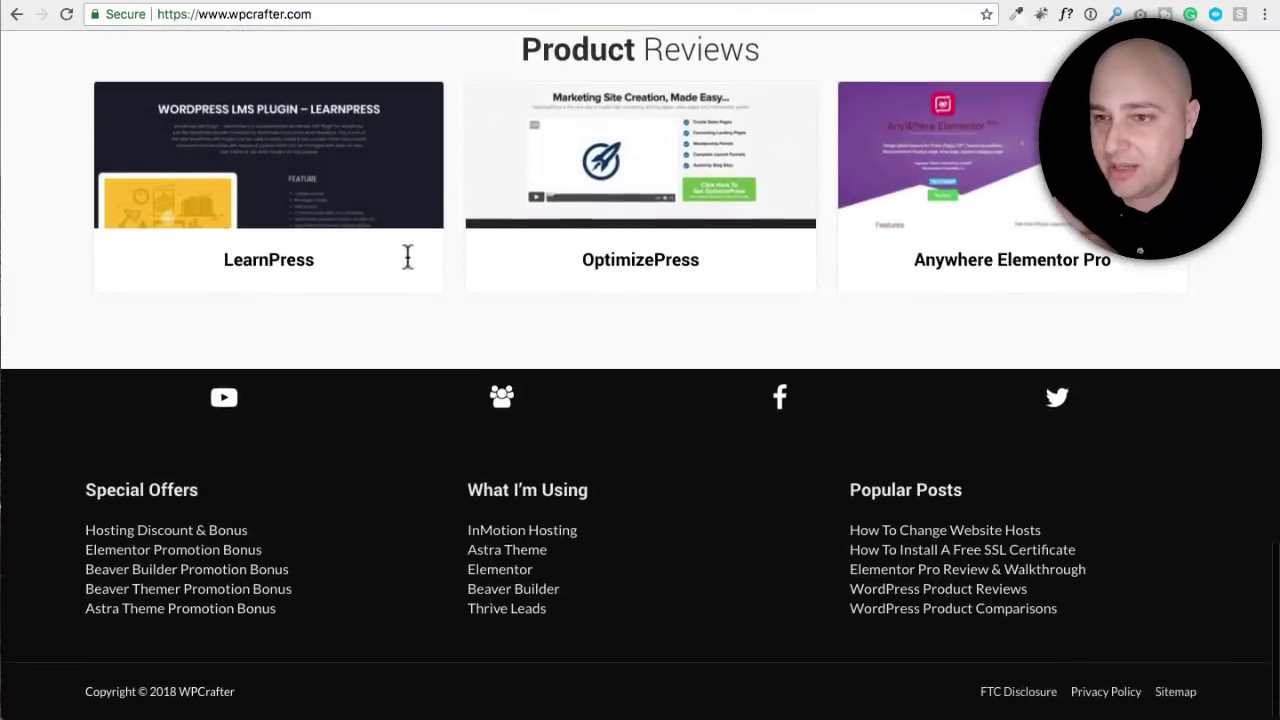
pyautogui.click(158, 550)
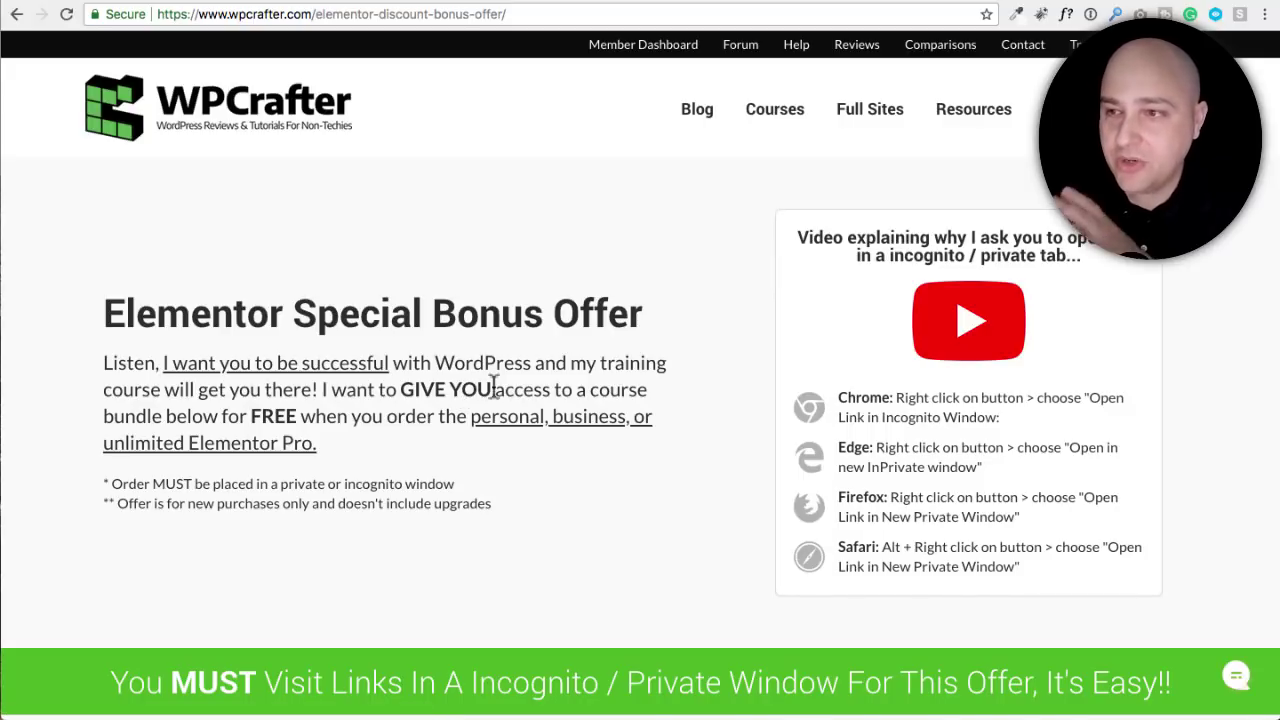
# Step: Scroll the bonus offer page down to the three Elementor Pro pricing cards and back up
pyautogui.scroll(-2, 495, 385)
pyautogui.scroll(2, 498, 380)
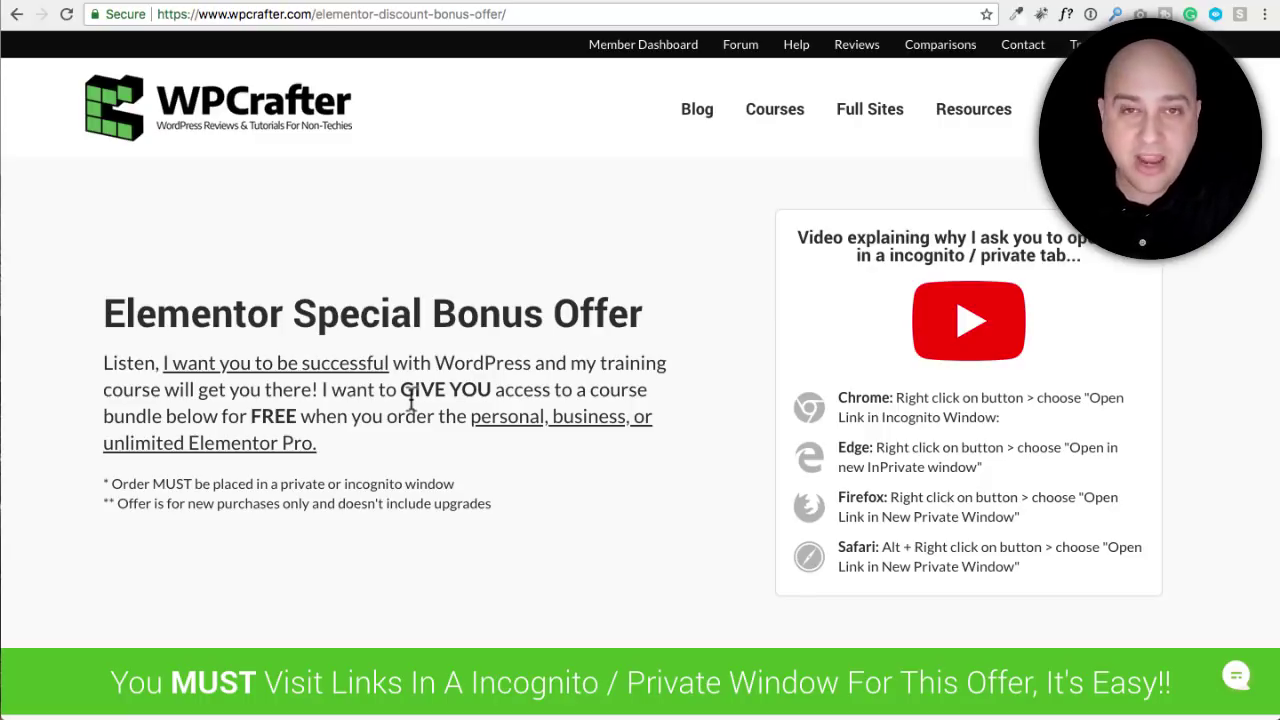
pyautogui.scroll(-1, 412, 400)
pyautogui.scroll(-4, 418, 385)
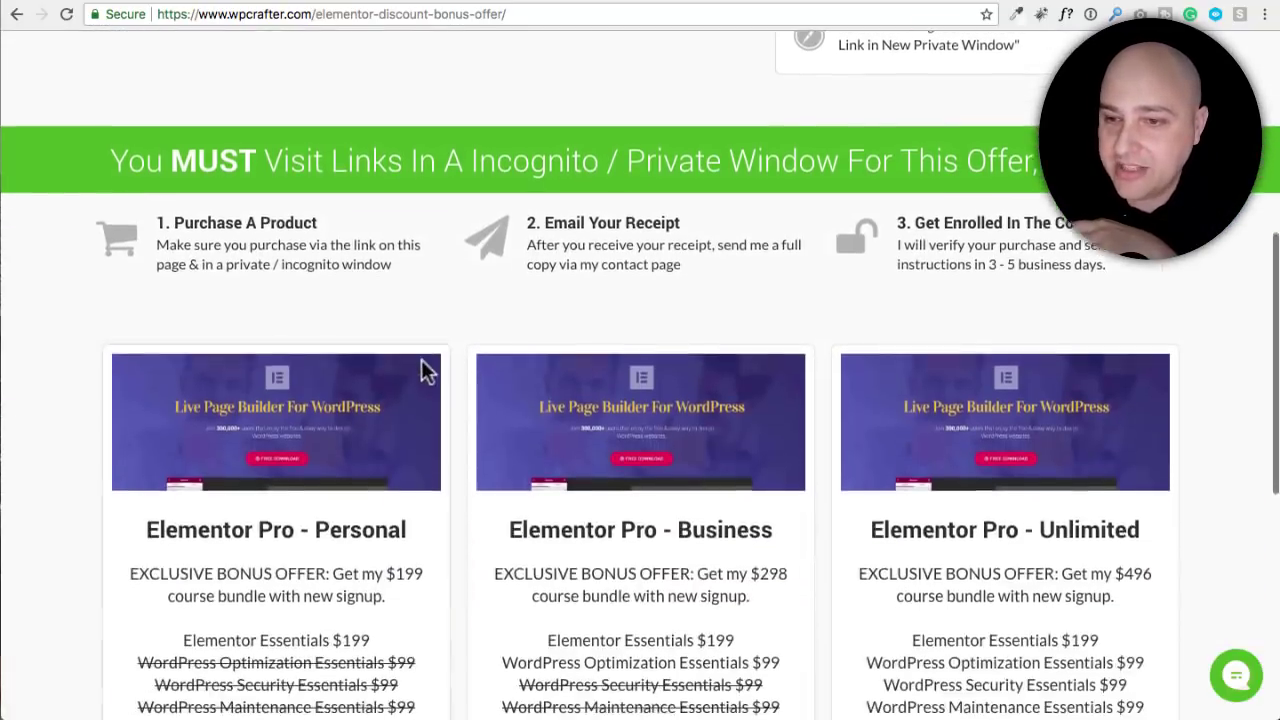
pyautogui.scroll(-3, 421, 368)
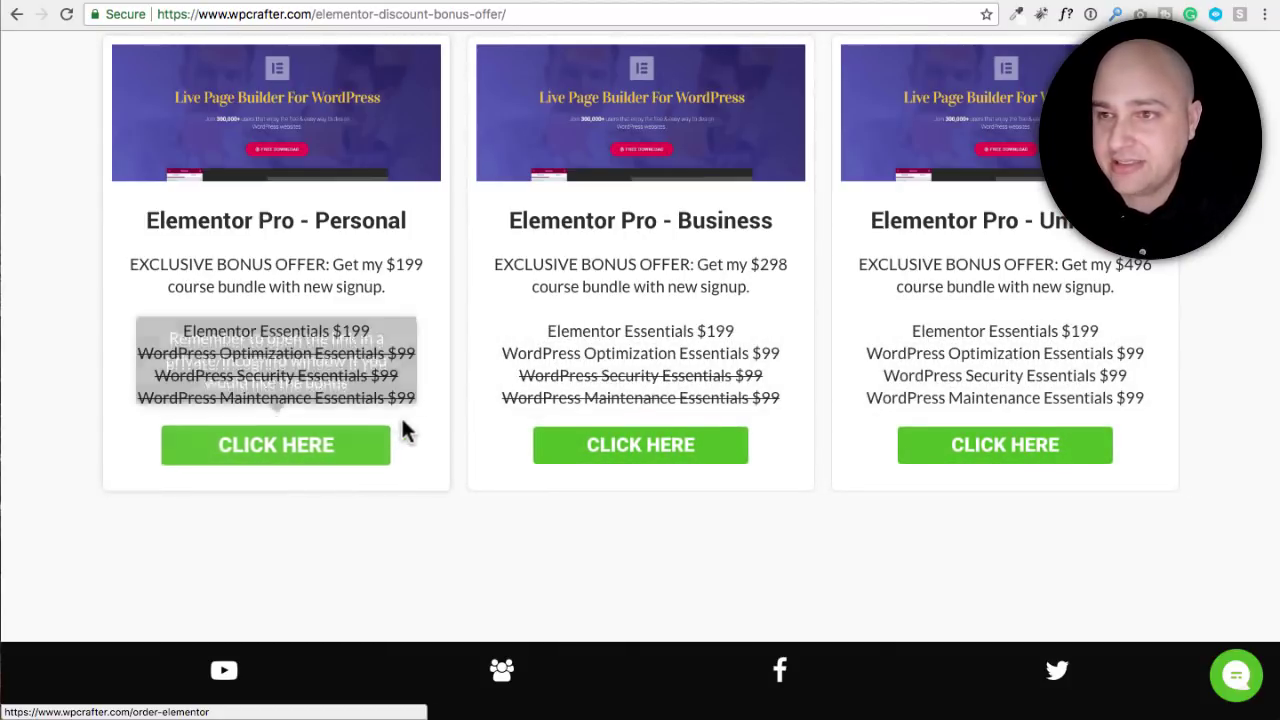
pyautogui.scroll(10, 403, 420)
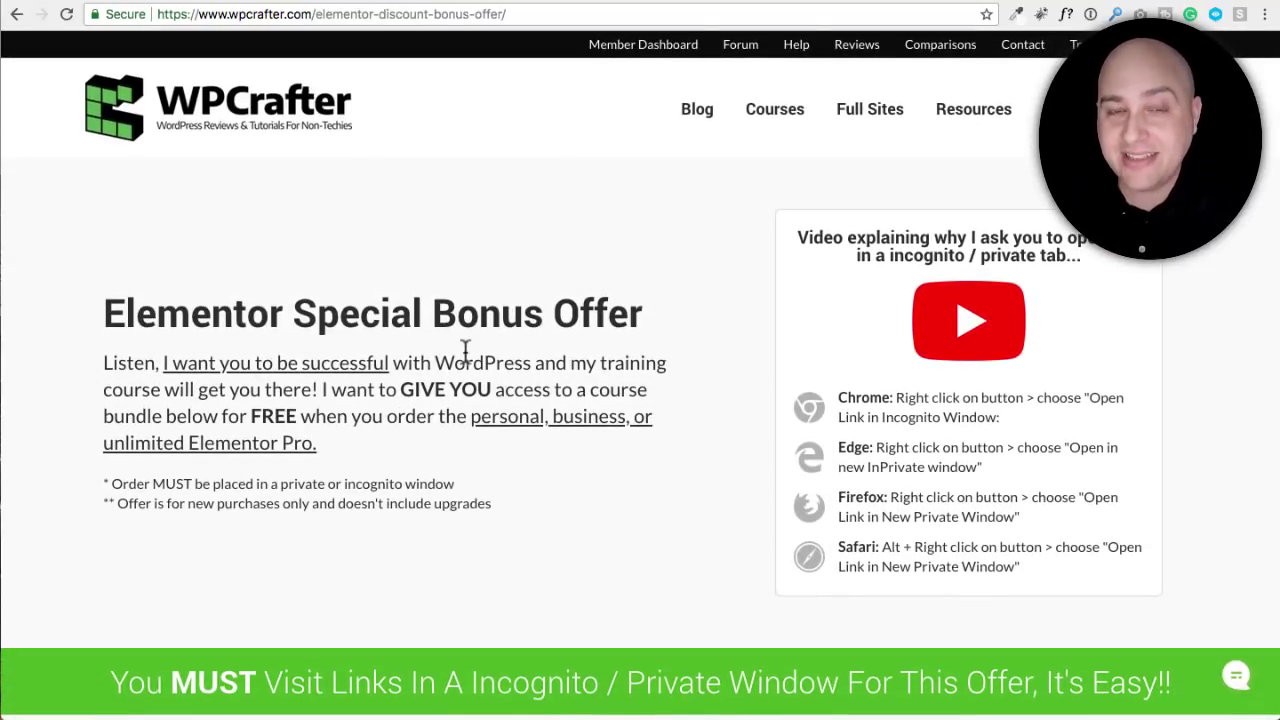
# Step: Go to the WPCrafter Blog and browse its tutorial post grid, returning to the header
pyautogui.click(690, 110)
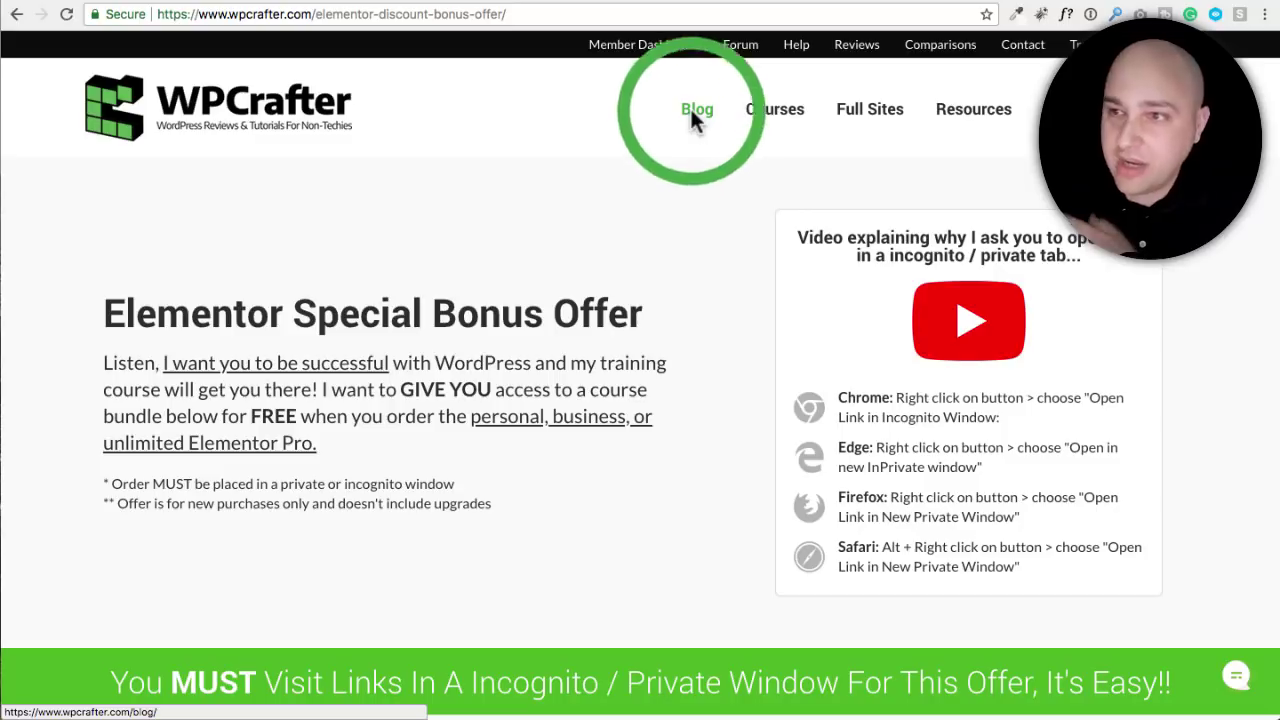
pyautogui.scroll(-5, 201, 241)
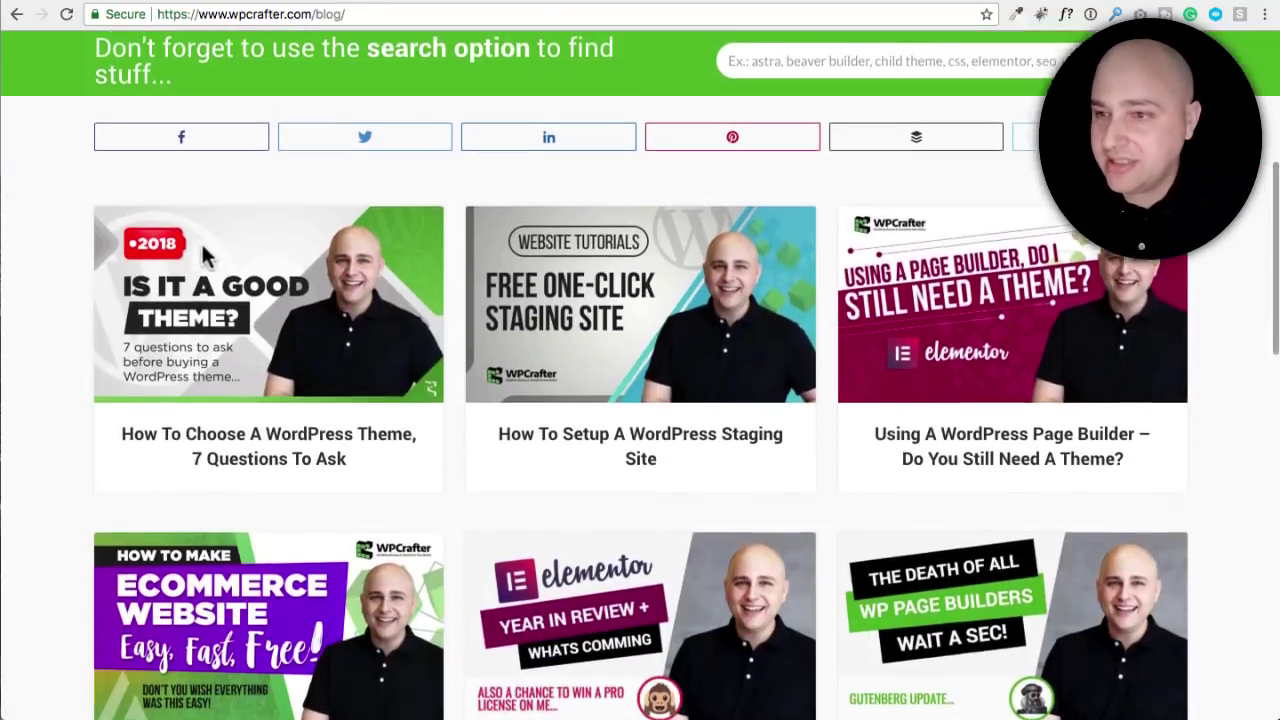
pyautogui.scroll(-4, 205, 258)
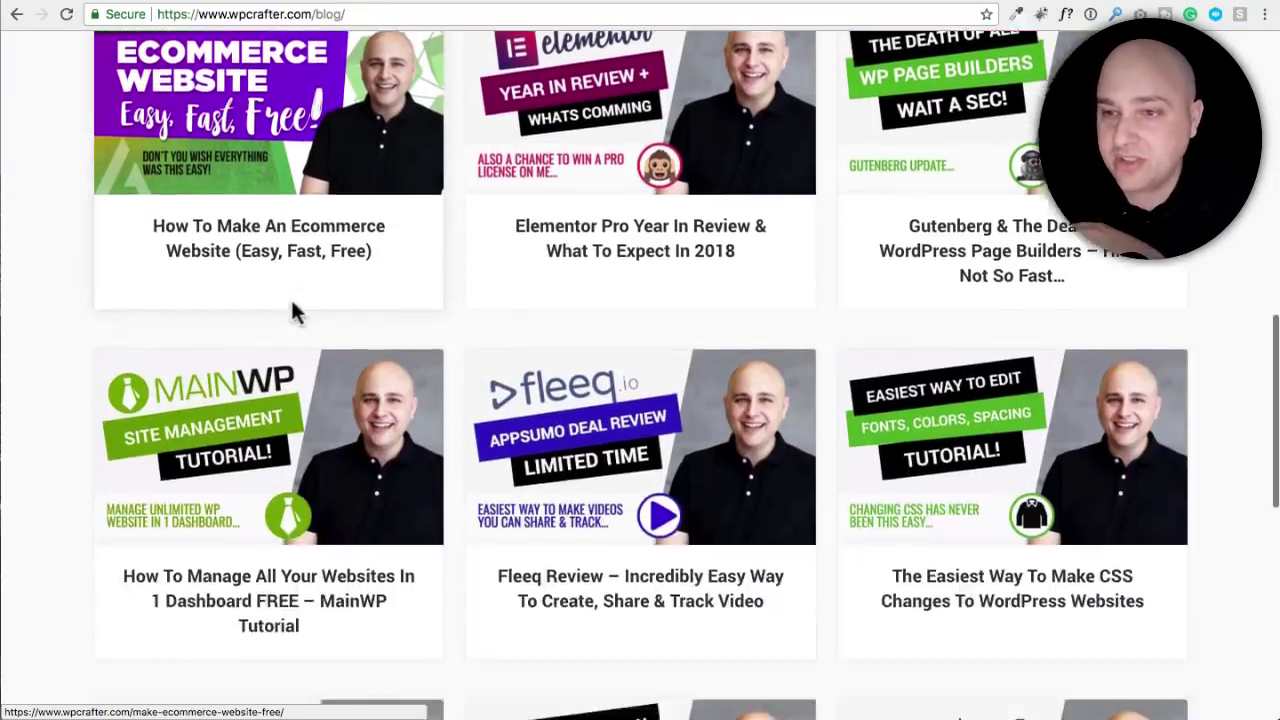
pyautogui.scroll(-3, 294, 309)
pyautogui.scroll(3, 488, 330)
pyautogui.scroll(1, 488, 330)
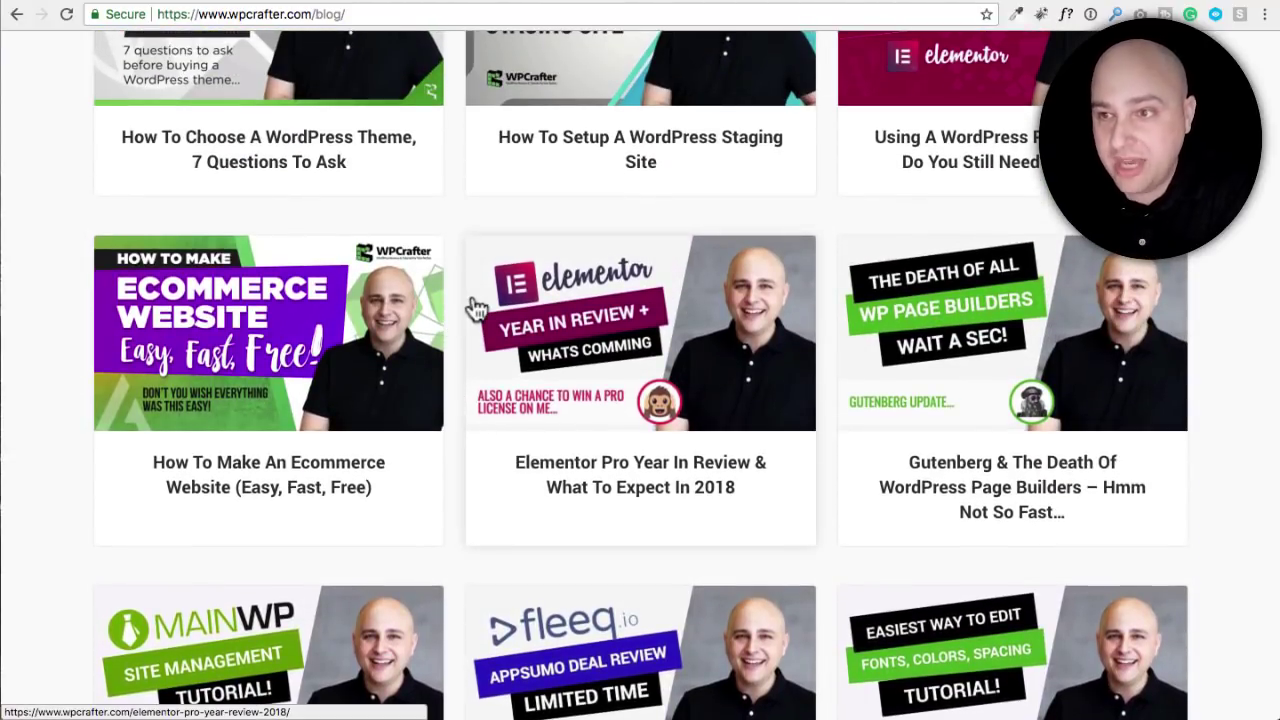
pyautogui.scroll(2, 476, 307)
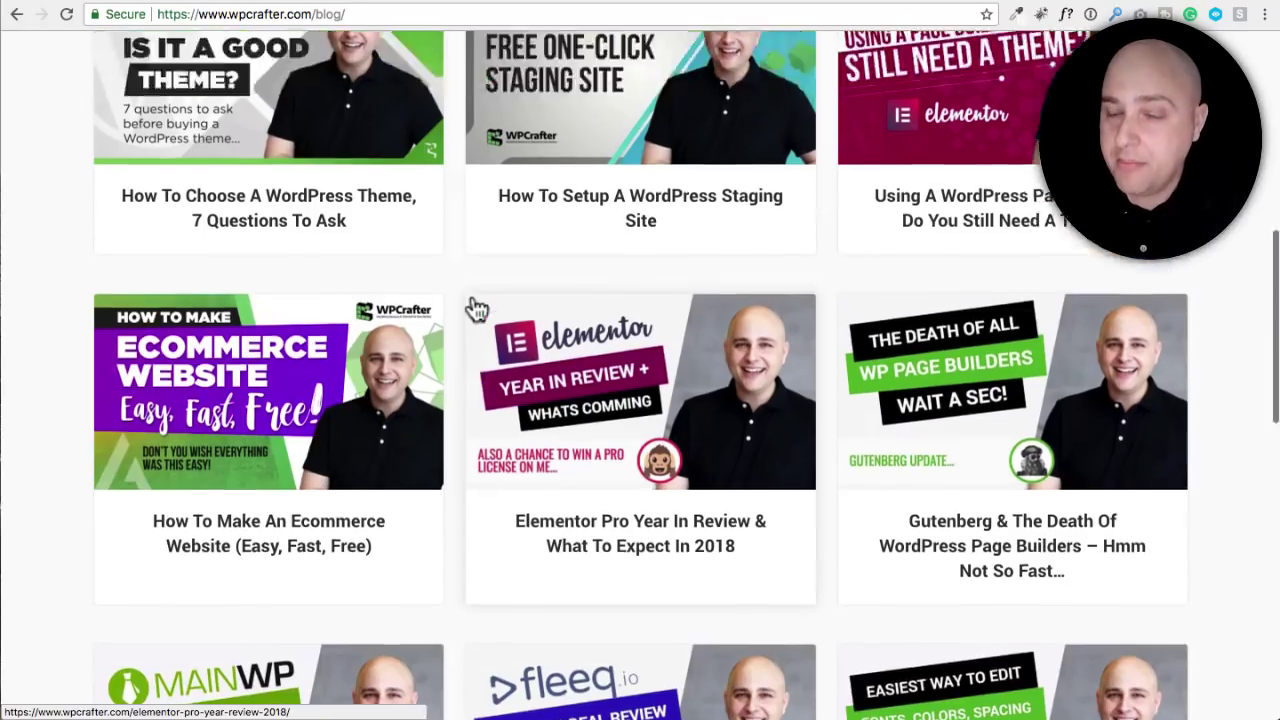
pyautogui.scroll(10, 476, 305)
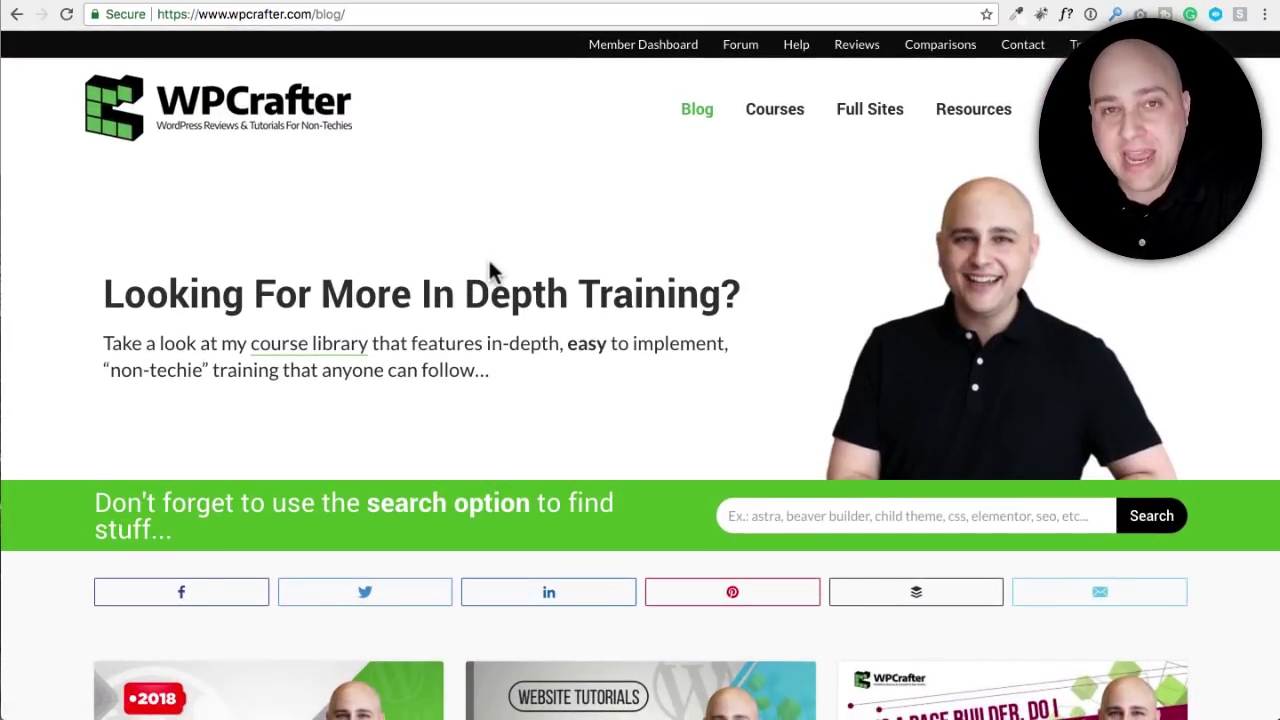
# Step: Show WPCrafter's Reviews page filtered to WordPress Membership Plugins
pyautogui.click(854, 52)
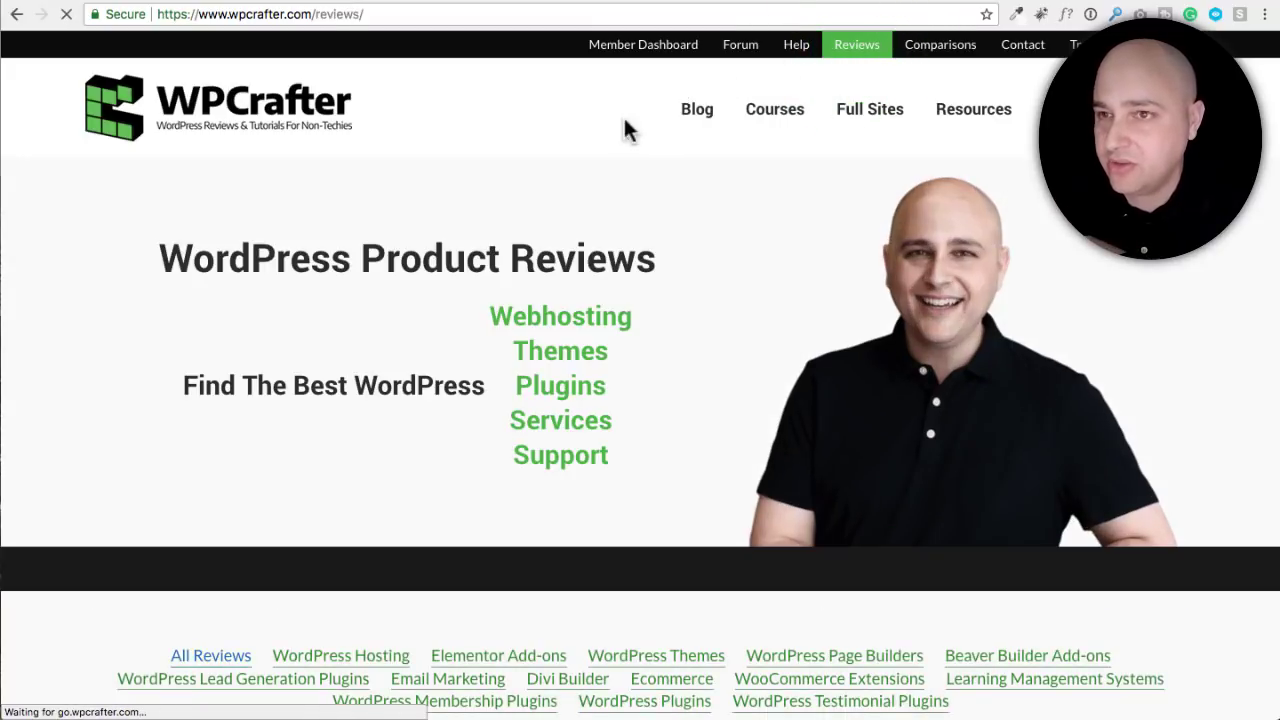
pyautogui.scroll(-5, 574, 143)
pyautogui.scroll(2, 570, 143)
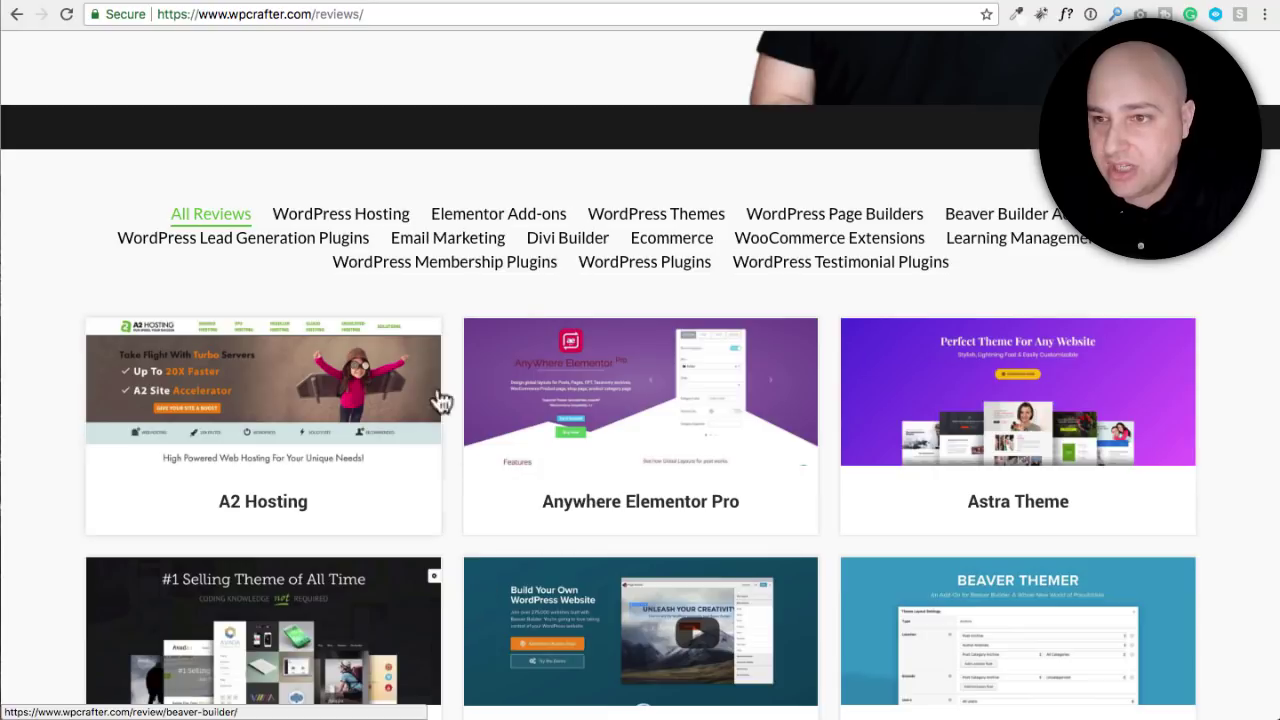
pyautogui.click(443, 262)
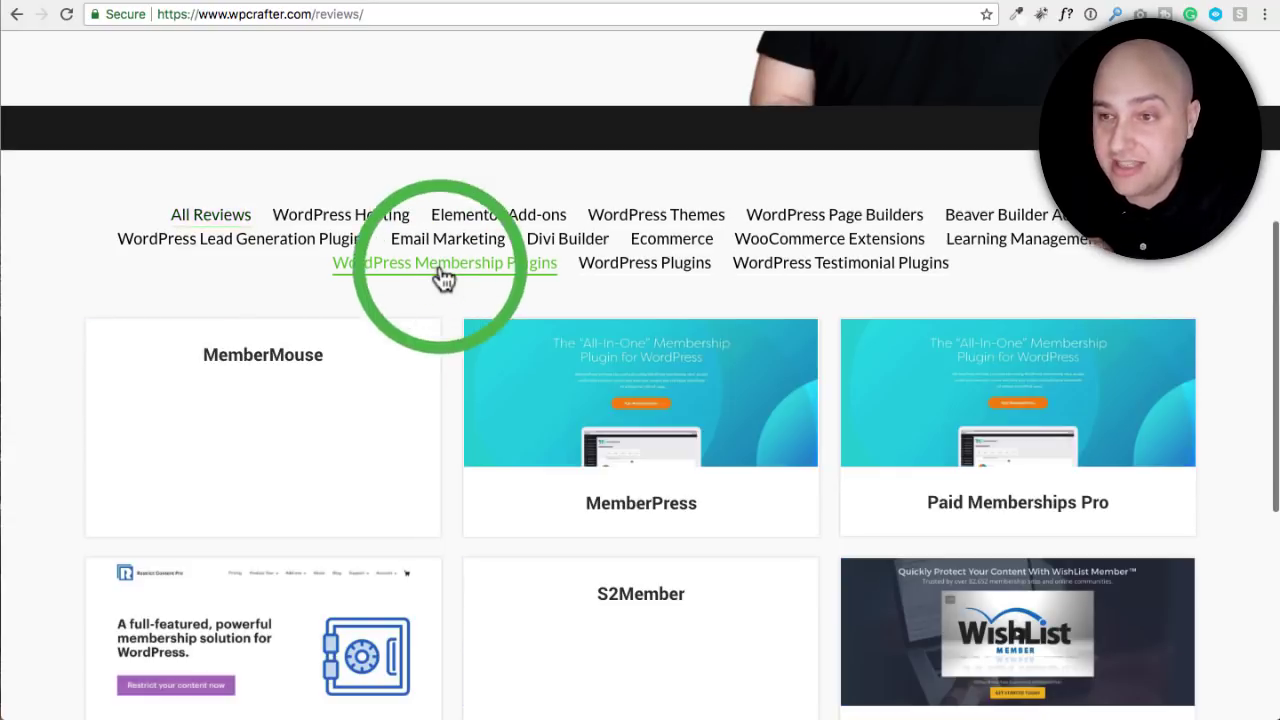
pyautogui.scroll(-5, 443, 278)
pyautogui.scroll(2, 443, 278)
pyautogui.scroll(6, 440, 268)
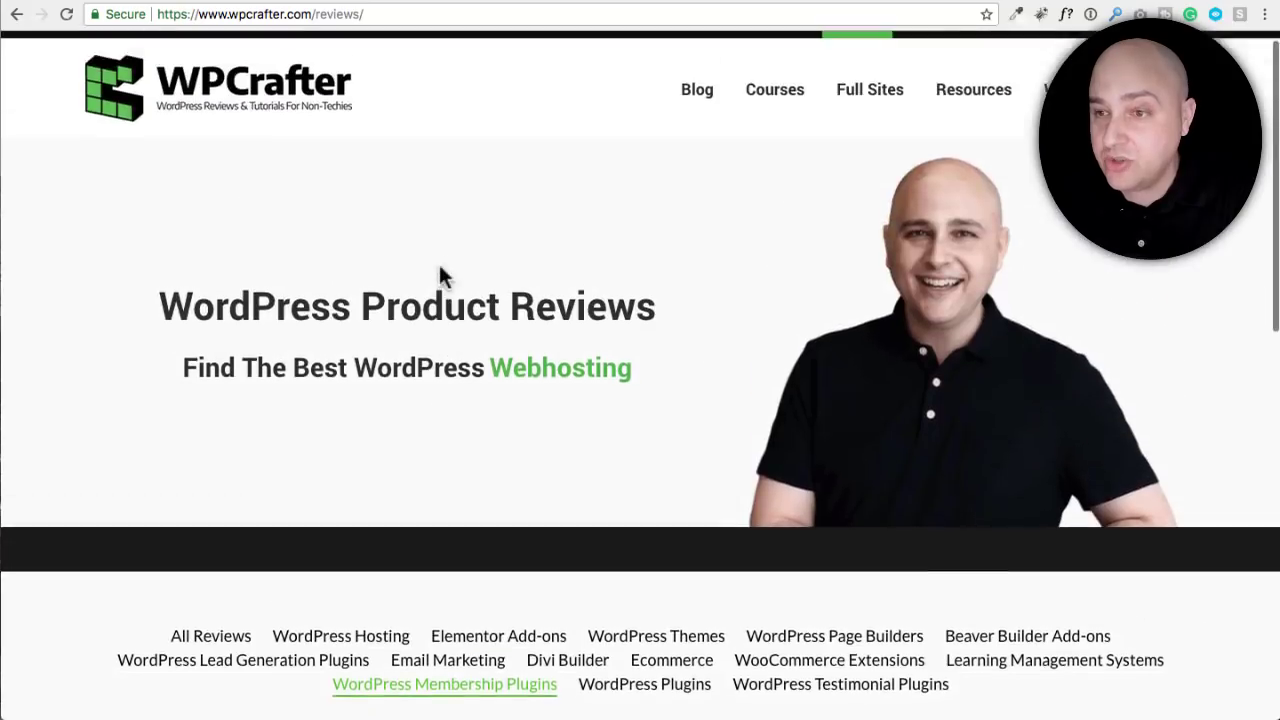
pyautogui.scroll(-6, 440, 268)
pyautogui.scroll(2, 440, 268)
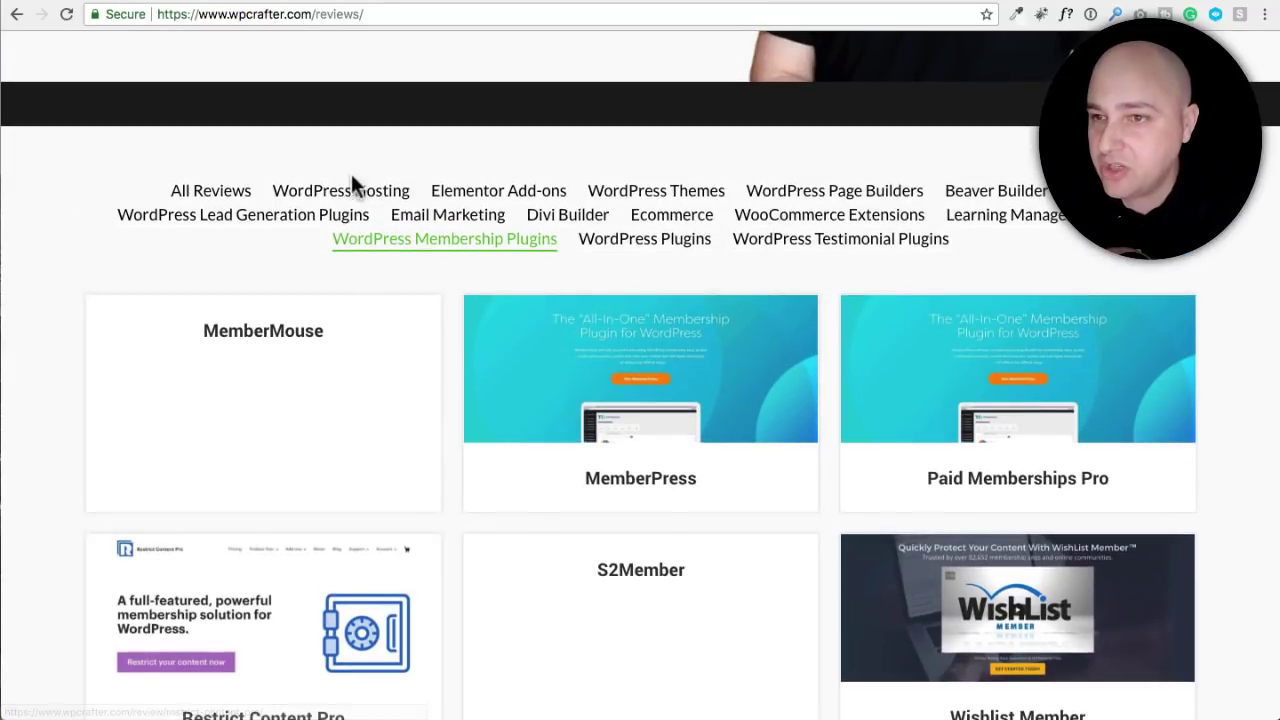
# Step: Switch the reviews filter to WordPress Hosting and scroll through its listings
pyautogui.click(338, 196)
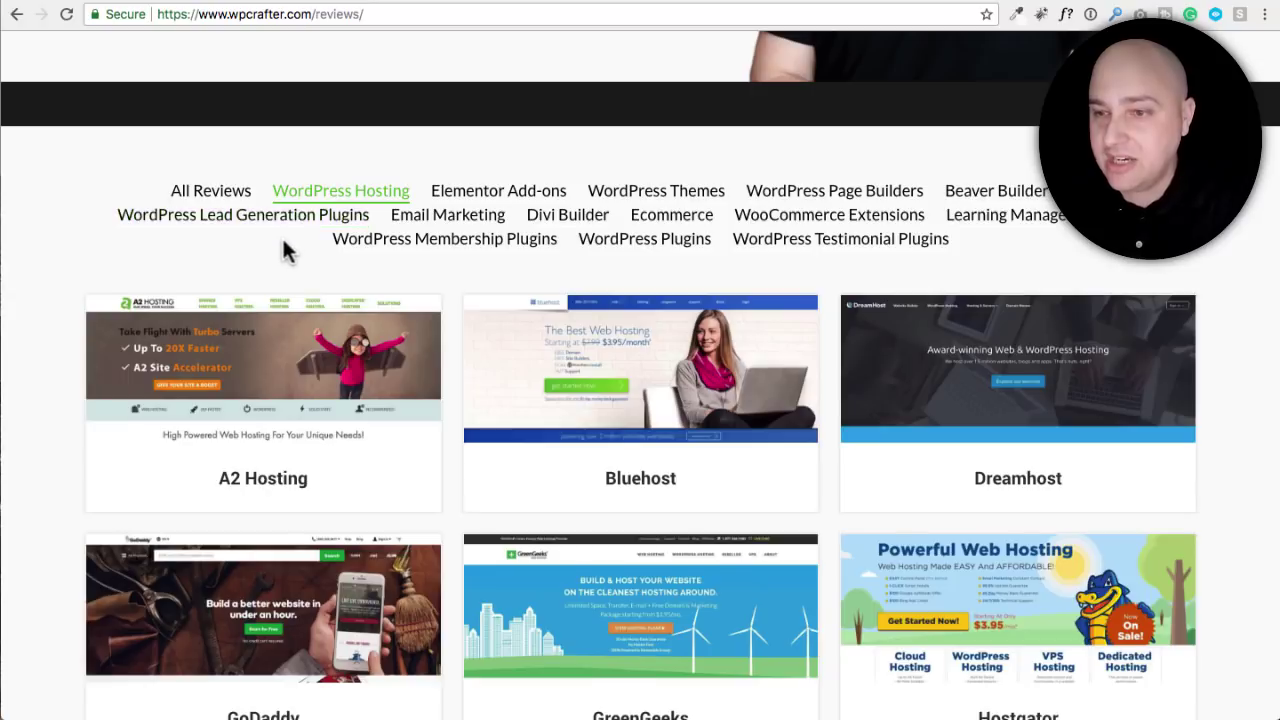
pyautogui.scroll(-2, 284, 249)
pyautogui.scroll(-3, 284, 249)
pyautogui.scroll(2, 283, 240)
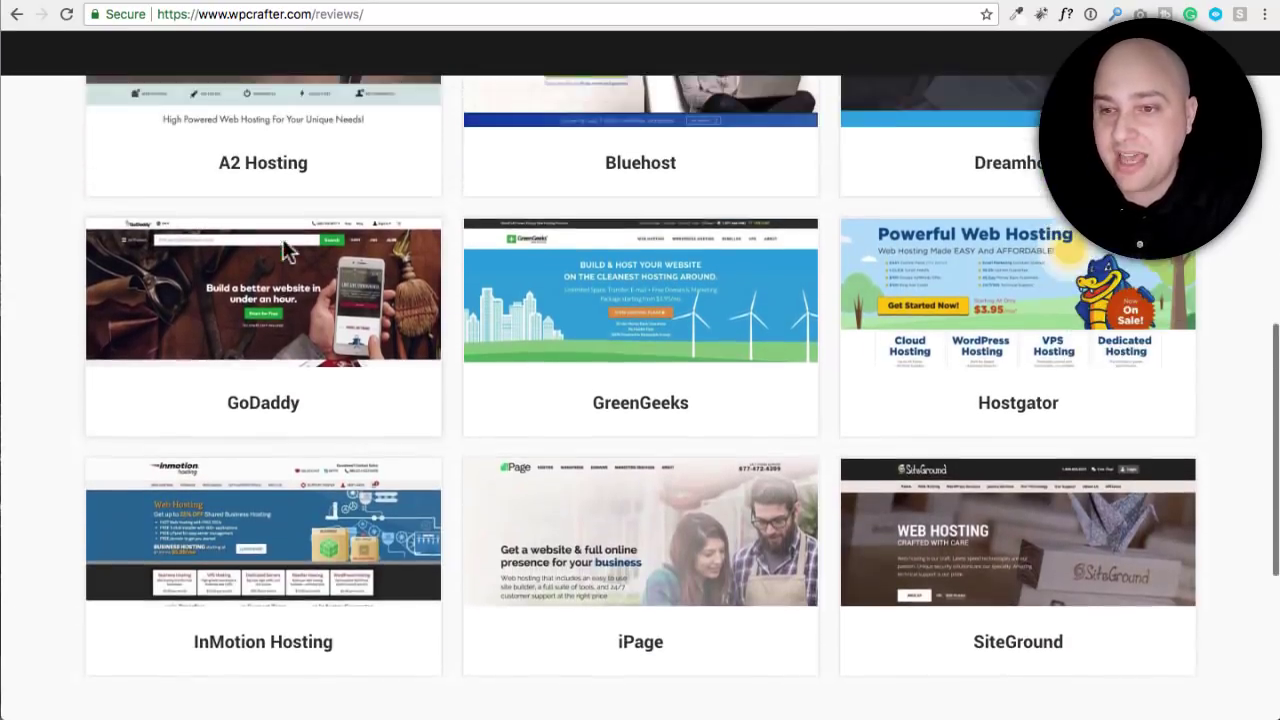
pyautogui.scroll(1, 283, 240)
pyautogui.scroll(2, 283, 240)
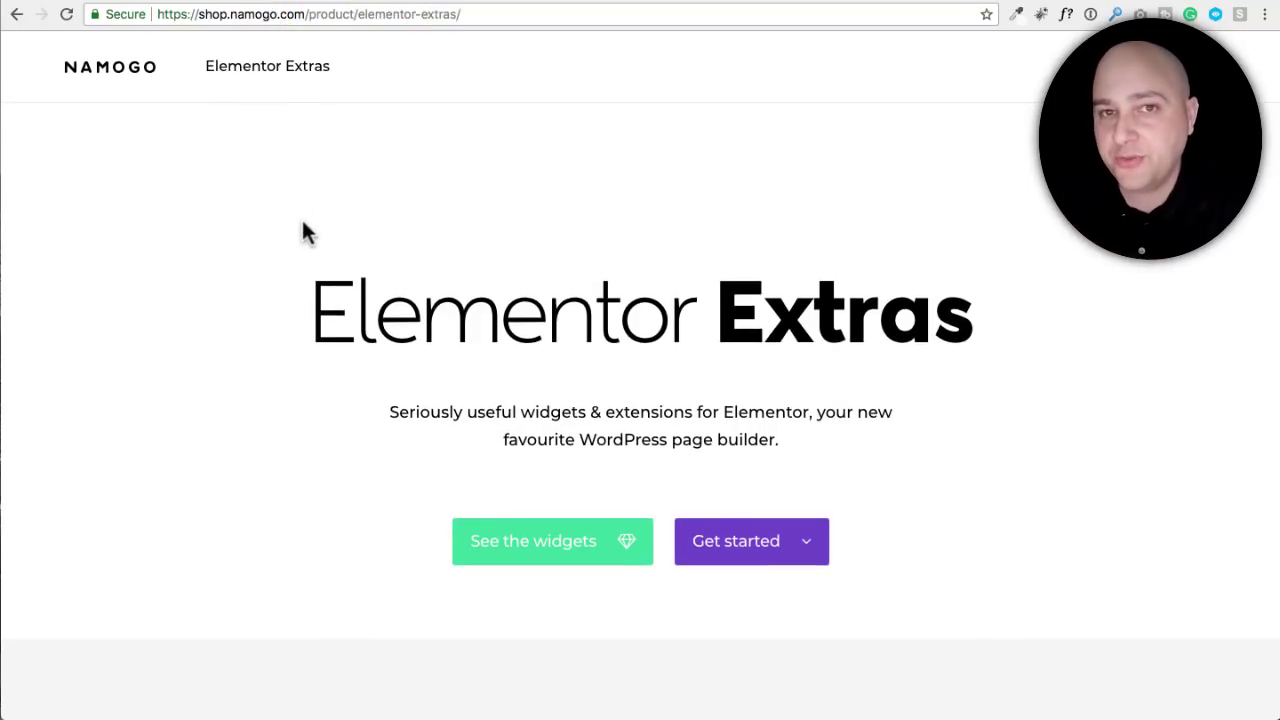
# Step: Scroll down the Elementor Extras product page and back to its opening section
pyautogui.scroll(-2, 302, 222)
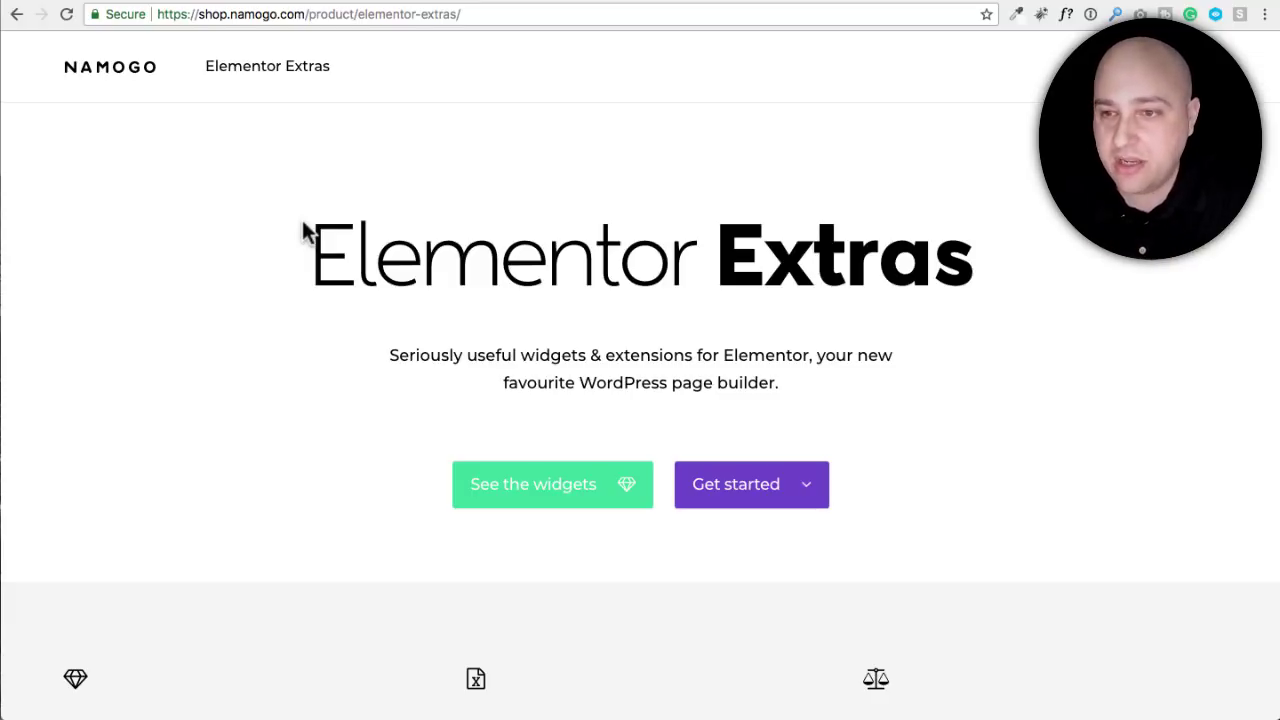
pyautogui.scroll(-5, 286, 245)
pyautogui.scroll(-2, 285, 240)
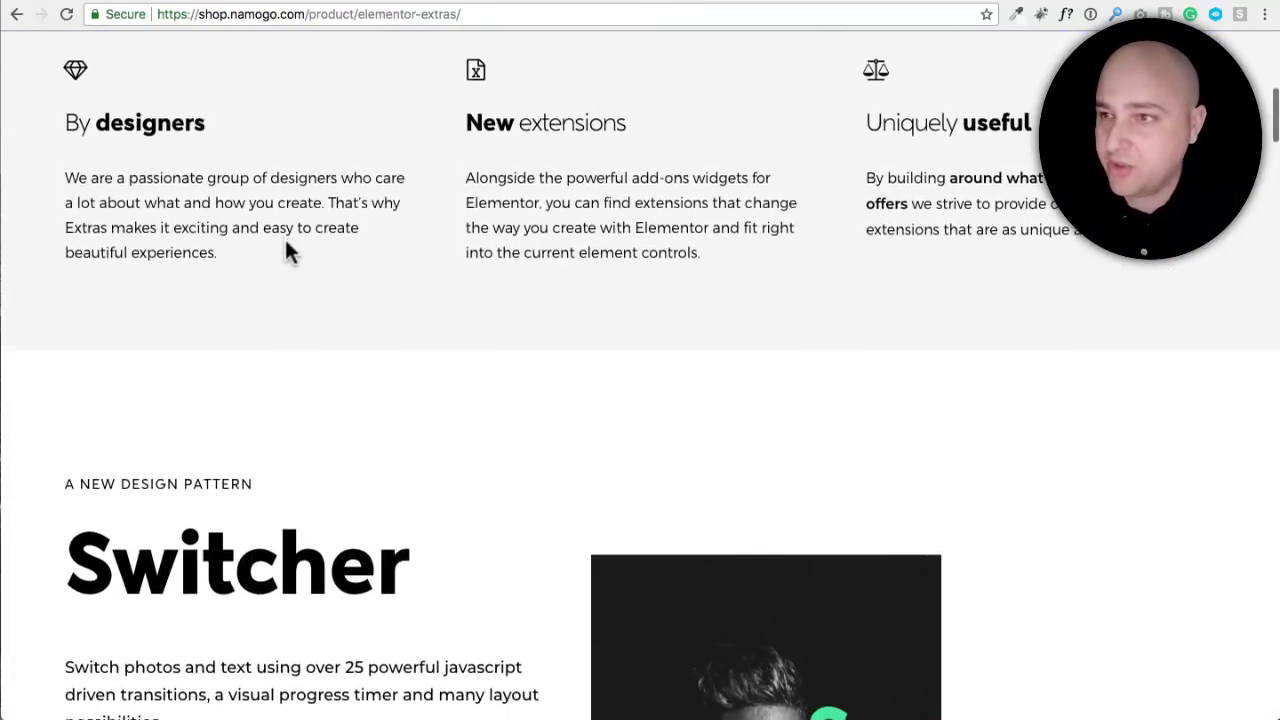
pyautogui.scroll(-5, 285, 245)
pyautogui.scroll(3, 285, 245)
pyautogui.scroll(2, 285, 245)
pyautogui.scroll(2, 270, 250)
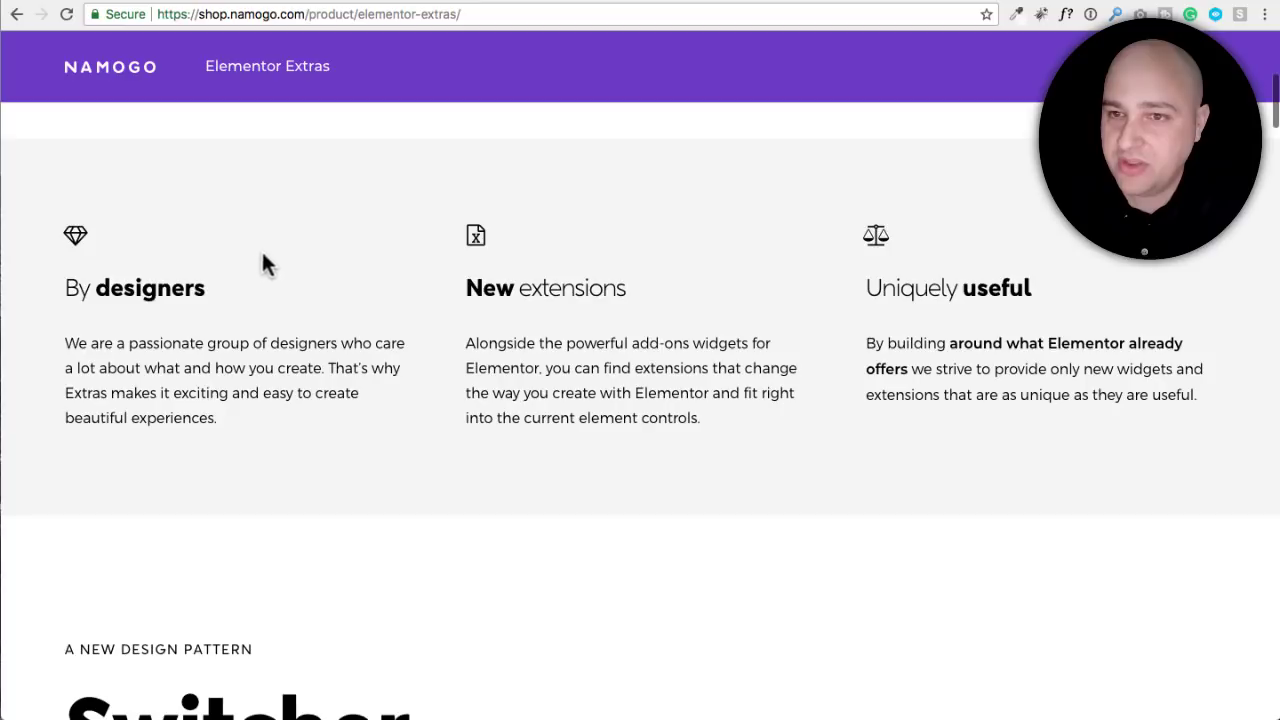
# Step: Highlight the opening feature paragraphs and the 'By designers' heading
pyautogui.moveTo(238, 286); pyautogui.dragTo(28, 293)
pyautogui.click(60, 285)
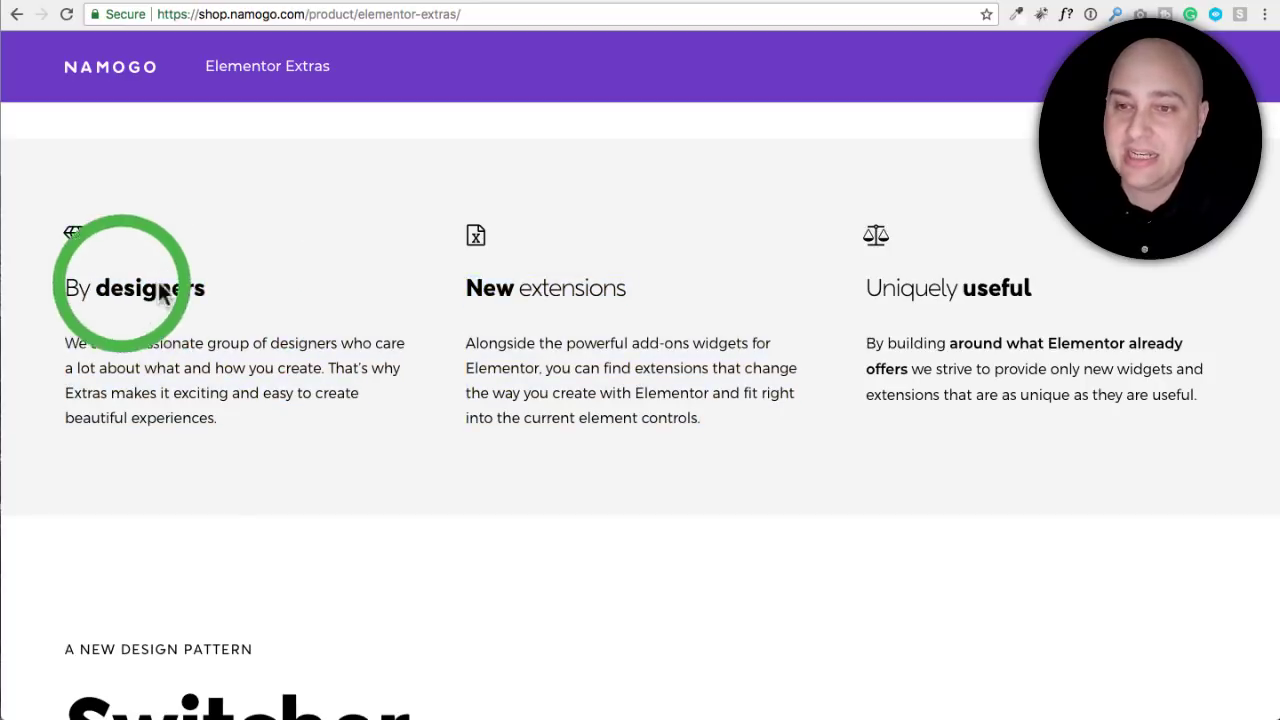
pyautogui.moveTo(215, 288); pyautogui.dragTo(50, 278)
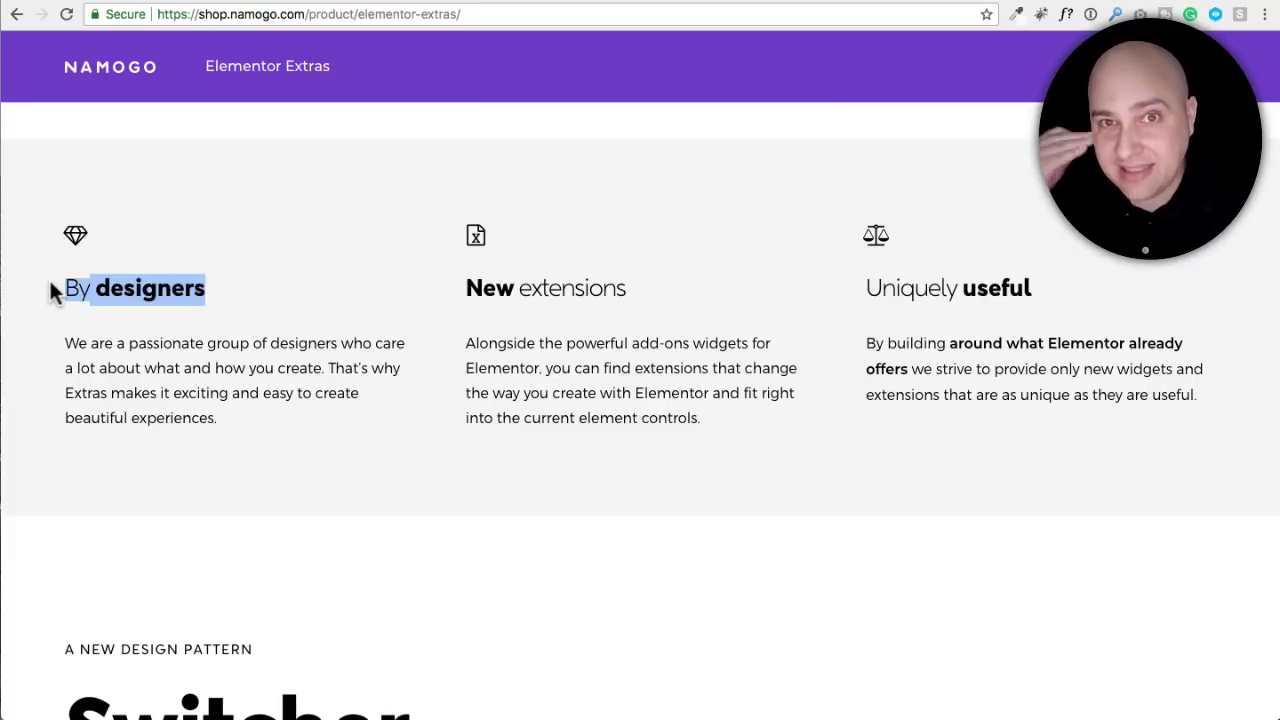
pyautogui.scroll(-1, 193, 272)
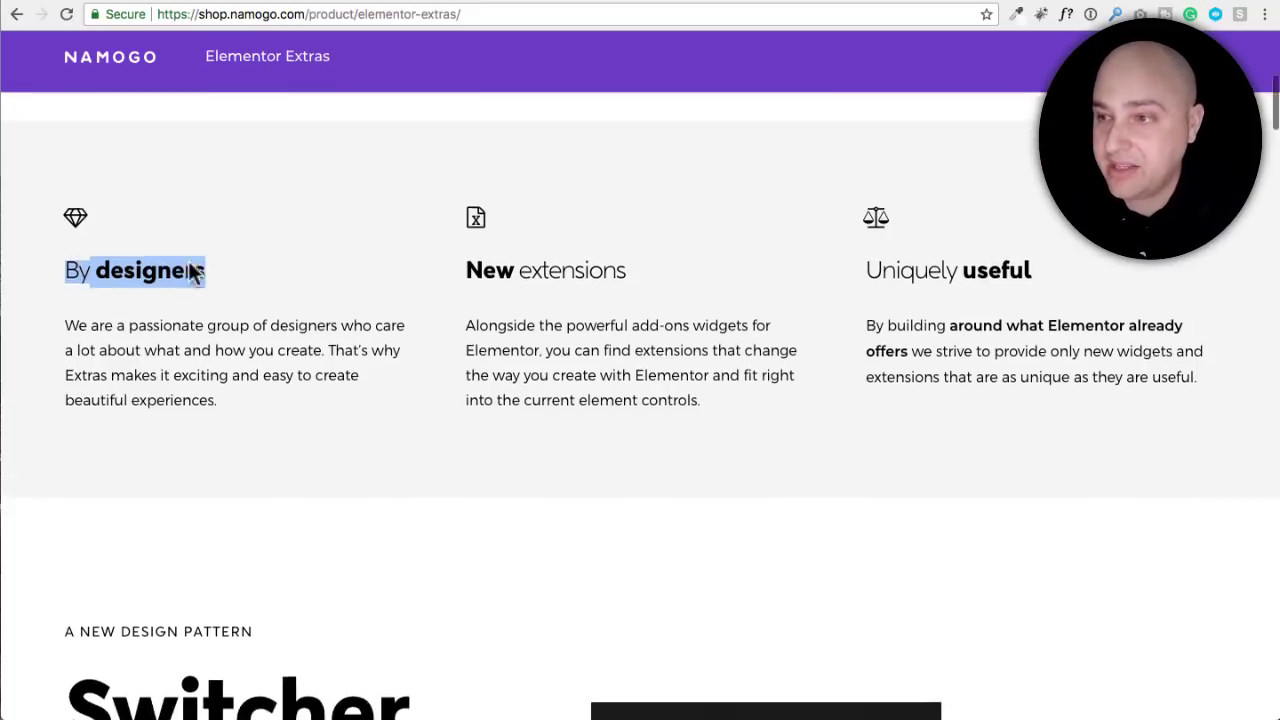
pyautogui.scroll(-3, 194, 271)
pyautogui.scroll(3, 566, 309)
pyautogui.moveTo(1050, 318); pyautogui.dragTo(842, 311)
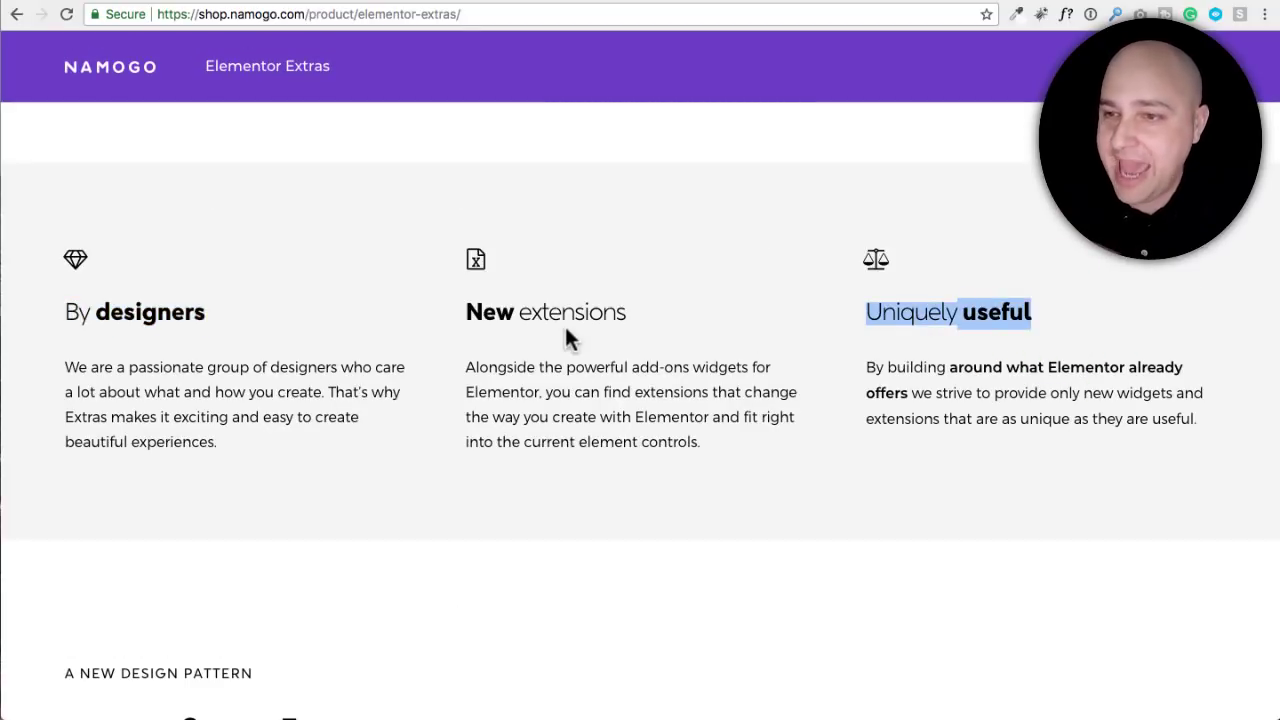
# Step: Scroll past the Switcher, Posts Extra and Timeline sections to the Extras Widgets grid
pyautogui.scroll(-1, 563, 322)
pyautogui.scroll(-1, 563, 325)
pyautogui.scroll(-3, 452, 300)
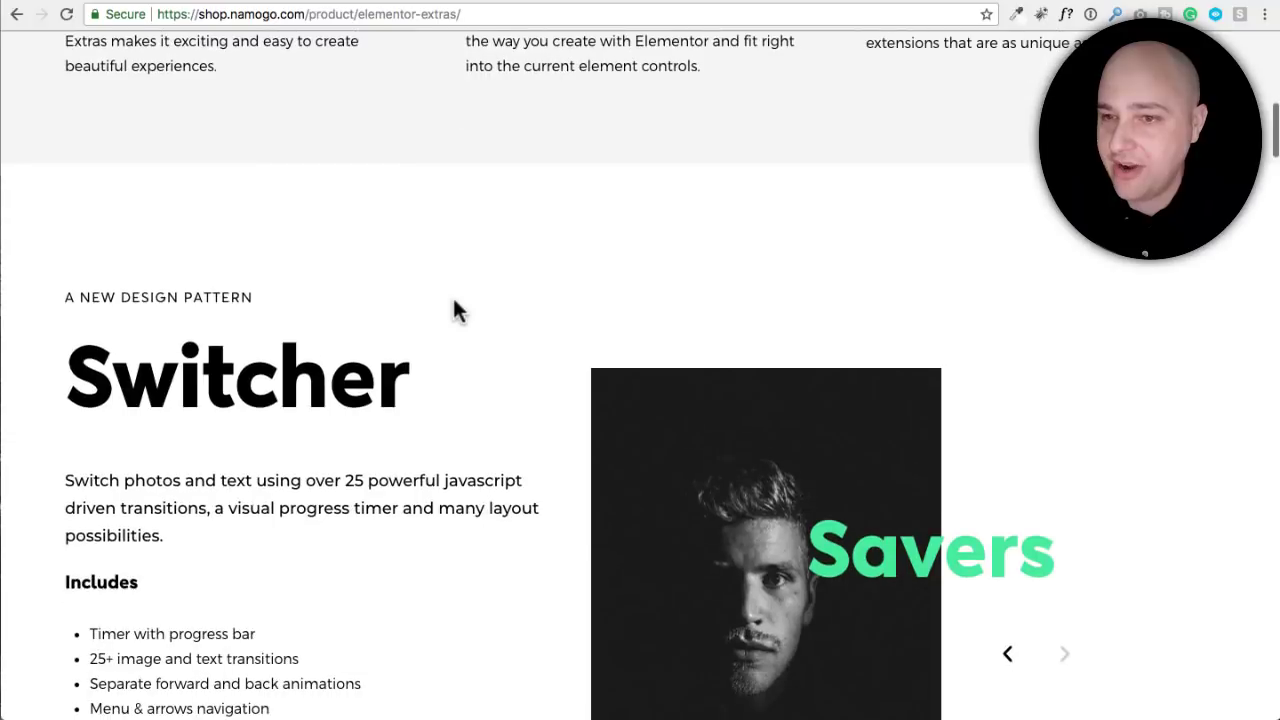
pyautogui.scroll(-3, 455, 308)
pyautogui.scroll(1, 457, 306)
pyautogui.scroll(-3, 458, 305)
pyautogui.scroll(-3, 460, 305)
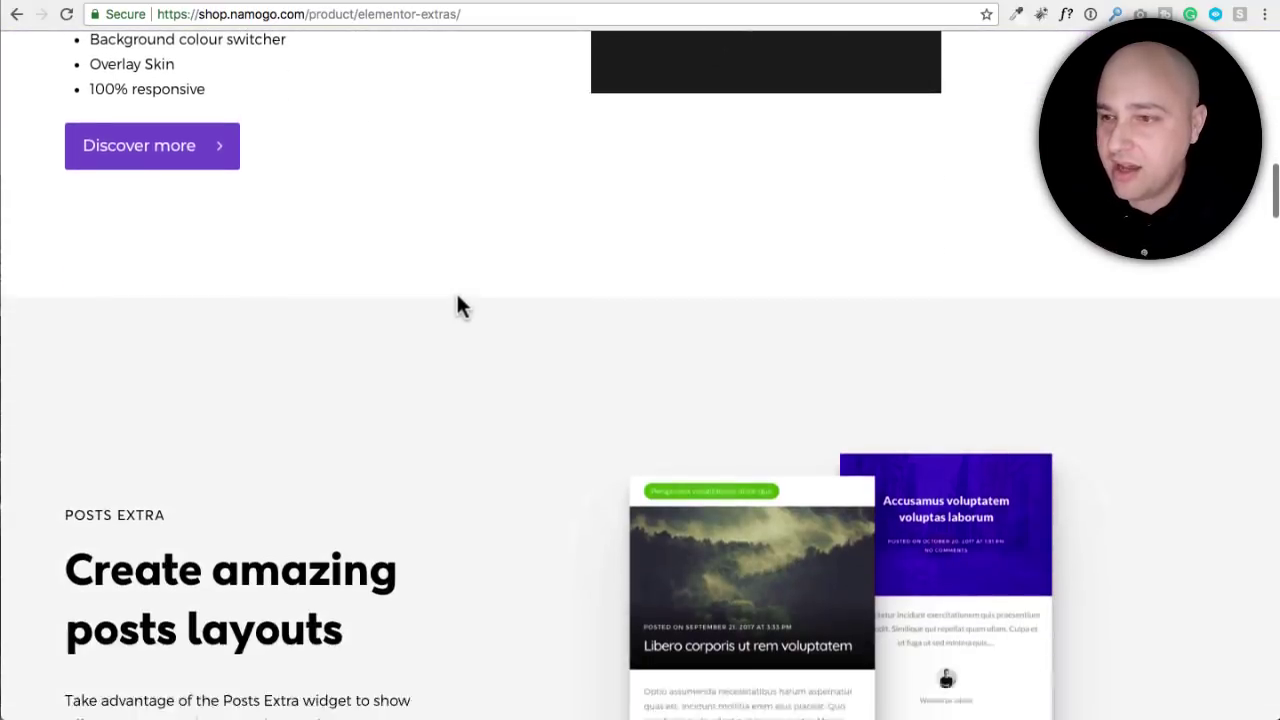
pyautogui.scroll(-3, 458, 305)
pyautogui.scroll(-2, 458, 305)
pyautogui.scroll(1, 458, 305)
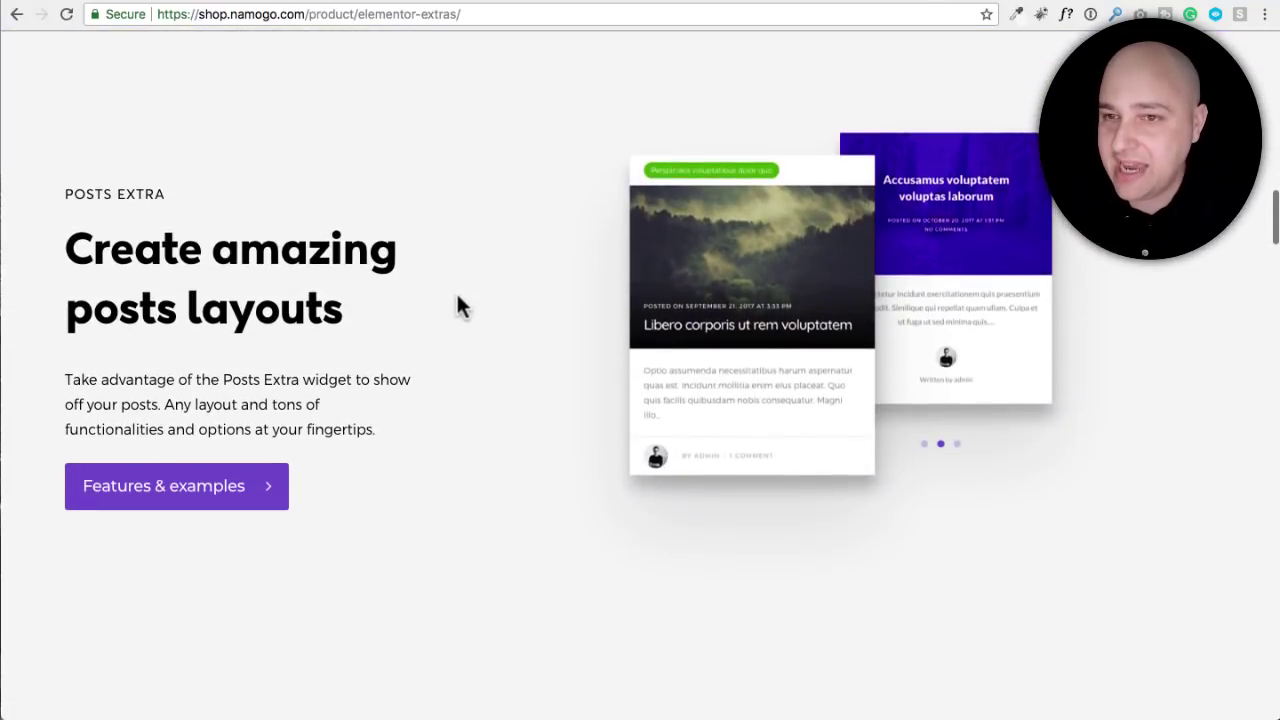
pyautogui.scroll(-5, 458, 305)
pyautogui.scroll(-3, 430, 300)
pyautogui.scroll(-3, 407, 298)
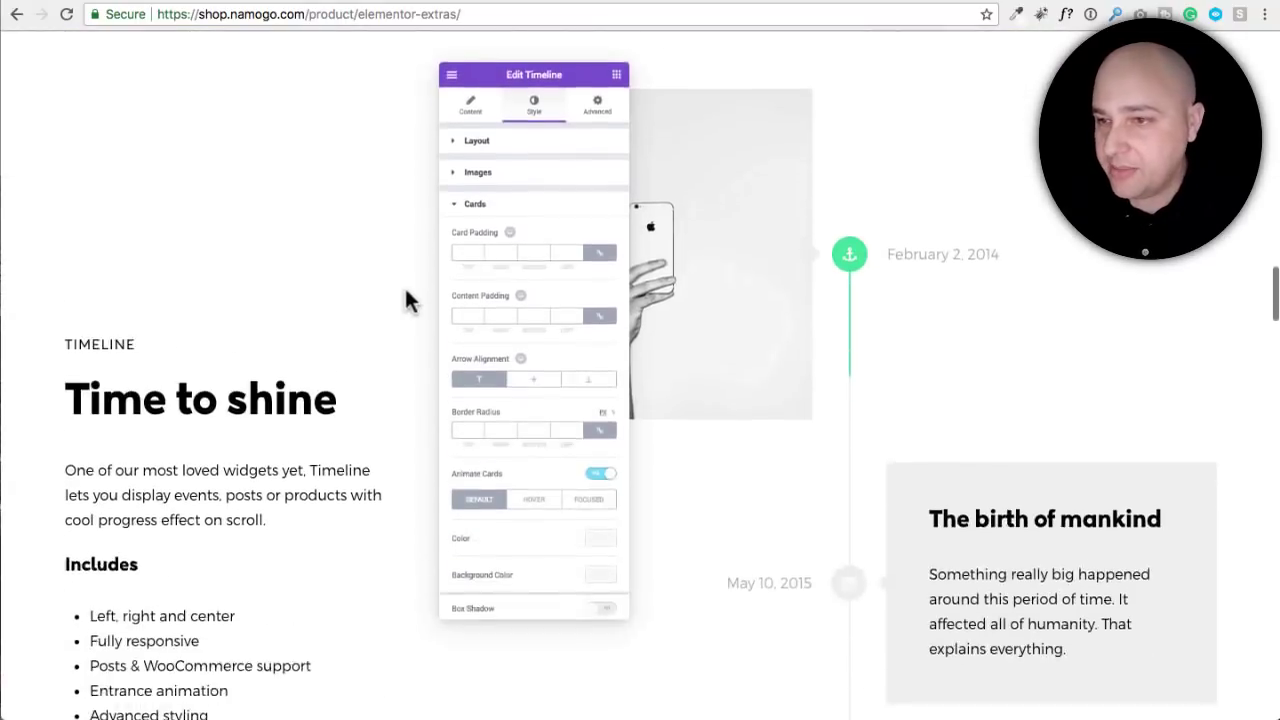
pyautogui.scroll(-3, 405, 300)
pyautogui.scroll(-3, 405, 300)
# Step: Bring the Extras Widgets heading back into view
pyautogui.scroll(-5, 405, 300)
pyautogui.scroll(-3, 405, 300)
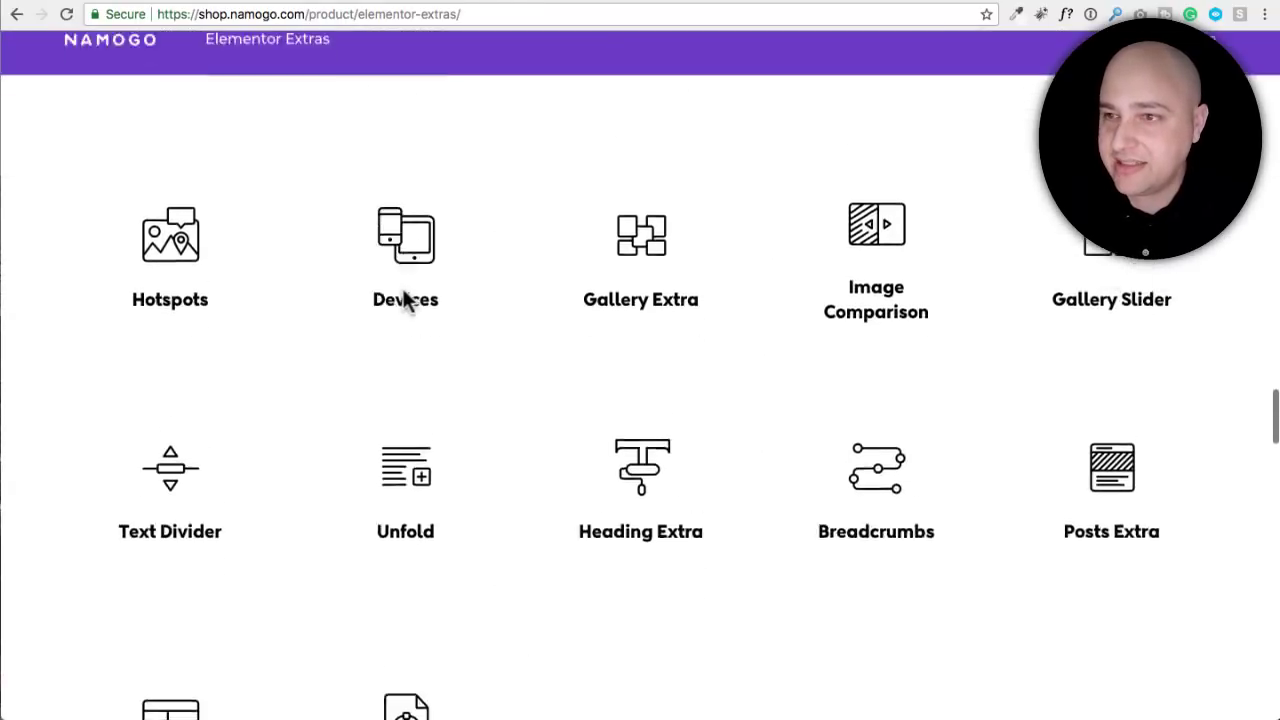
pyautogui.scroll(2, 405, 300)
pyautogui.scroll(2, 405, 300)
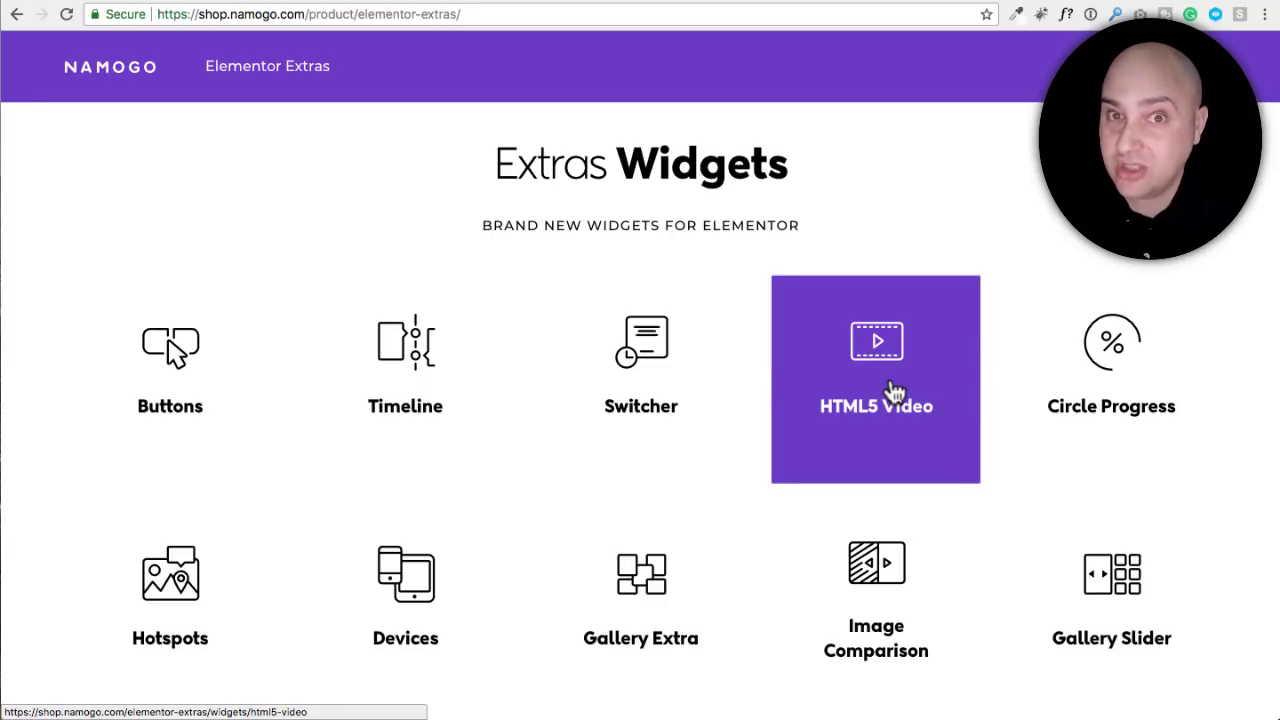
# Step: Scroll through the widget tiles down to Table and Inline SVG
pyautogui.scroll(-2, 1066, 394)
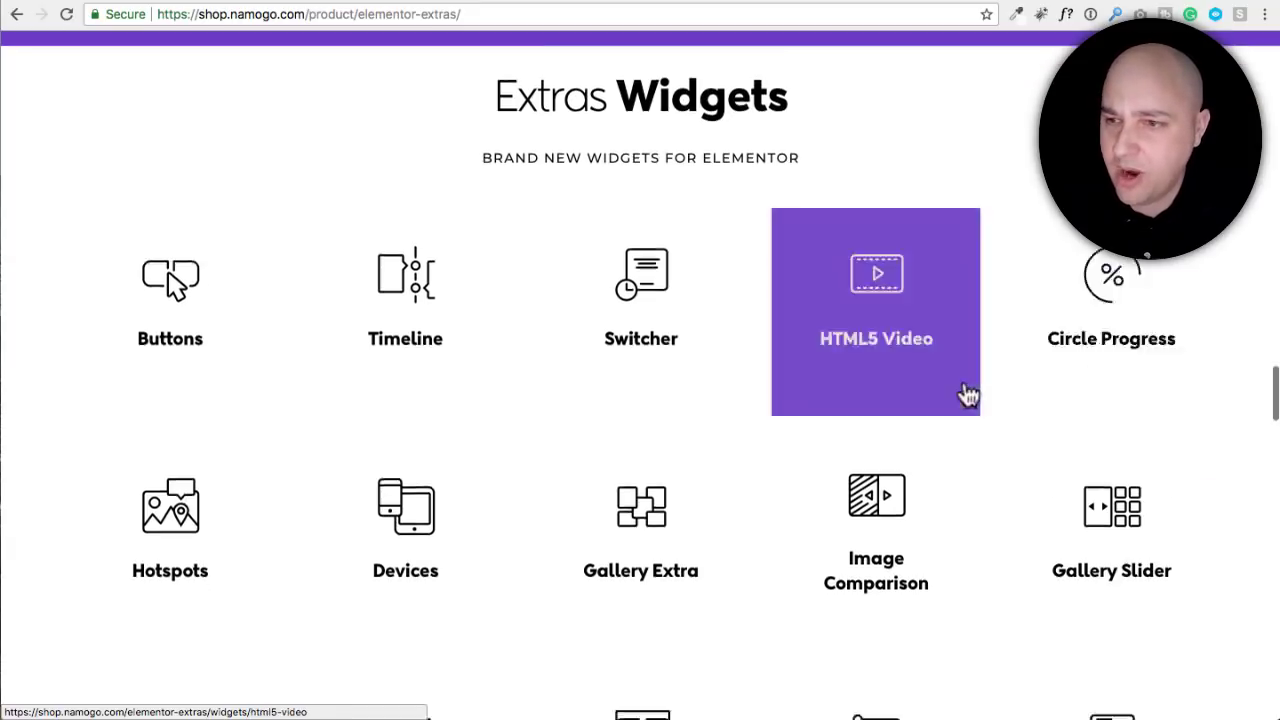
pyautogui.scroll(-2, 966, 394)
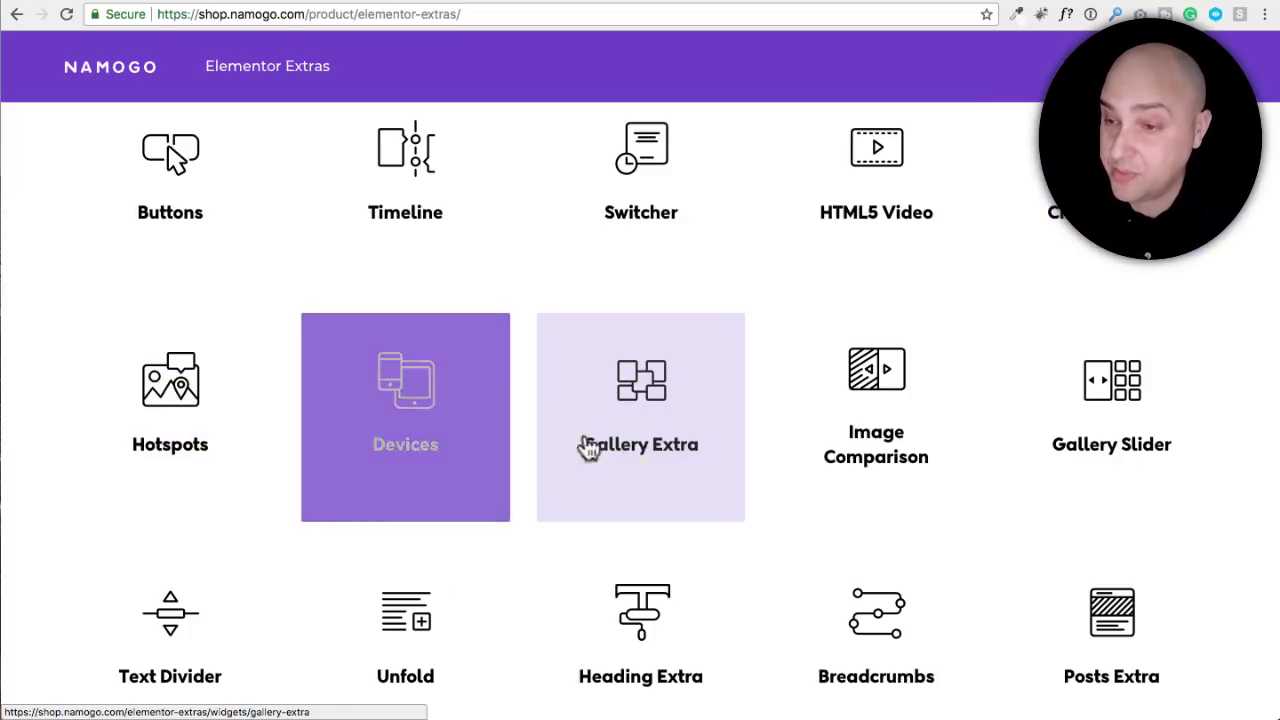
pyautogui.scroll(-2, 860, 450)
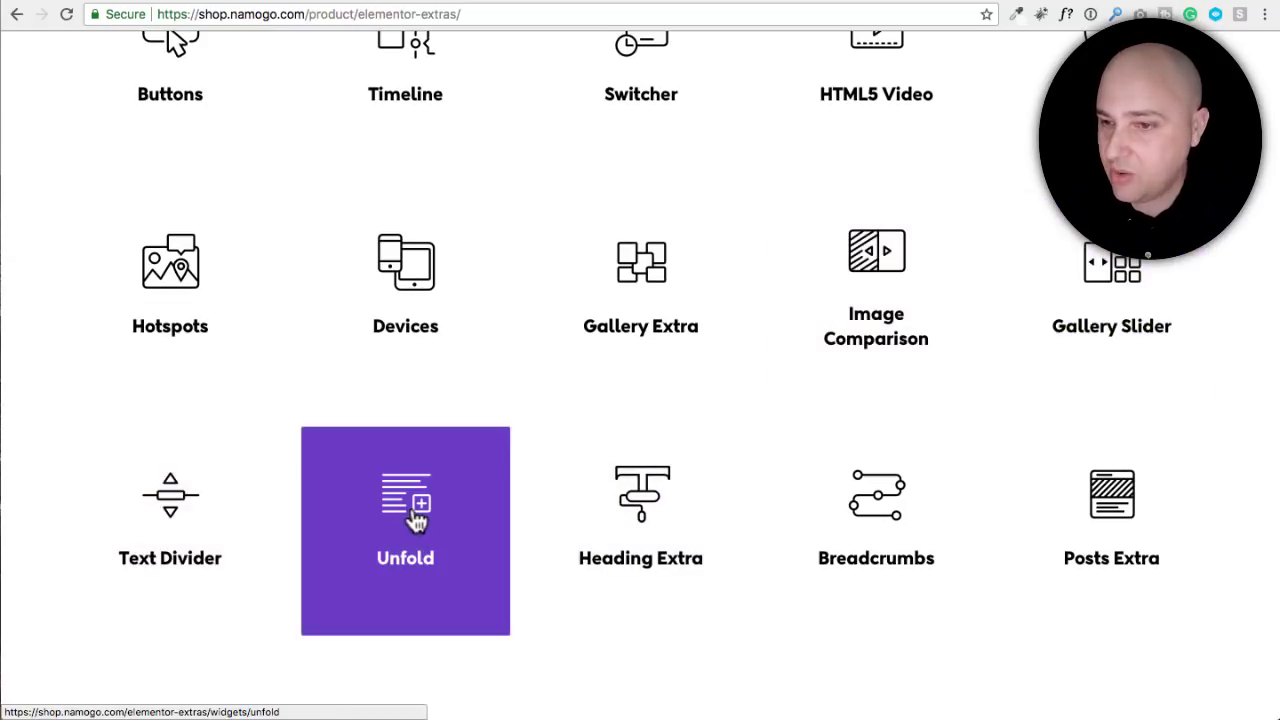
pyautogui.scroll(-2, 421, 522)
pyautogui.scroll(-3, 695, 420)
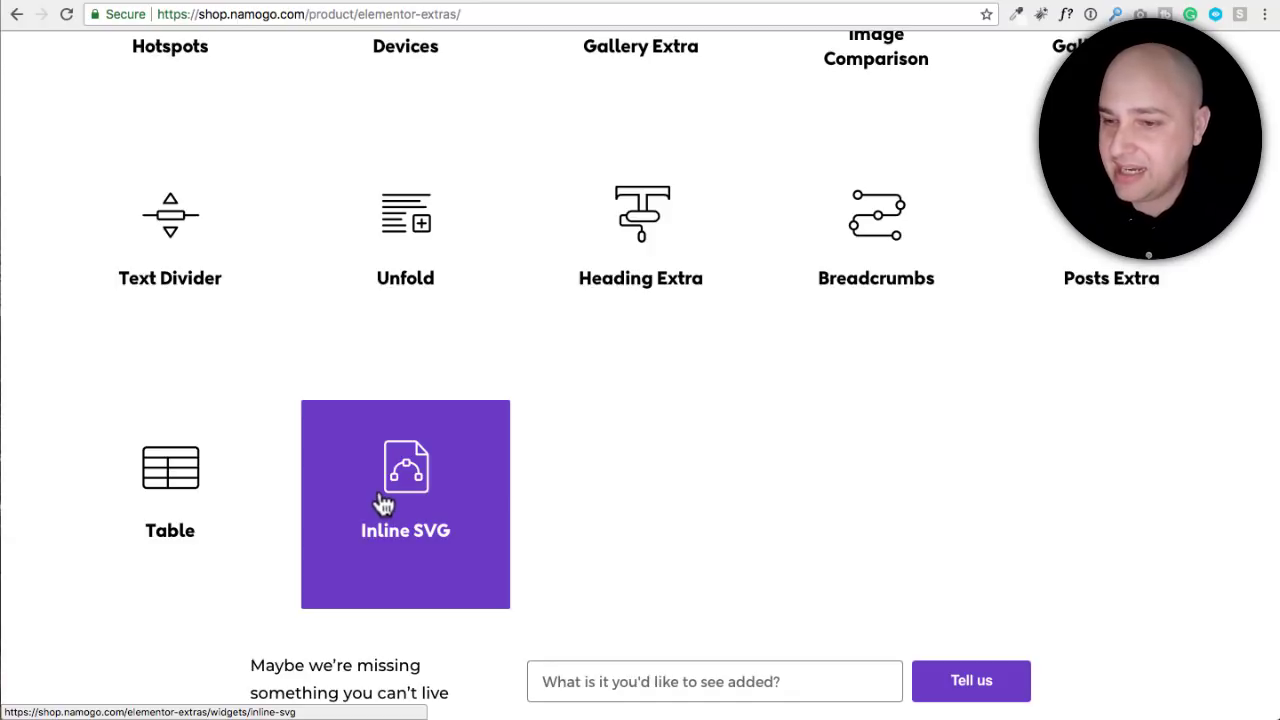
pyautogui.scroll(-2, 384, 503)
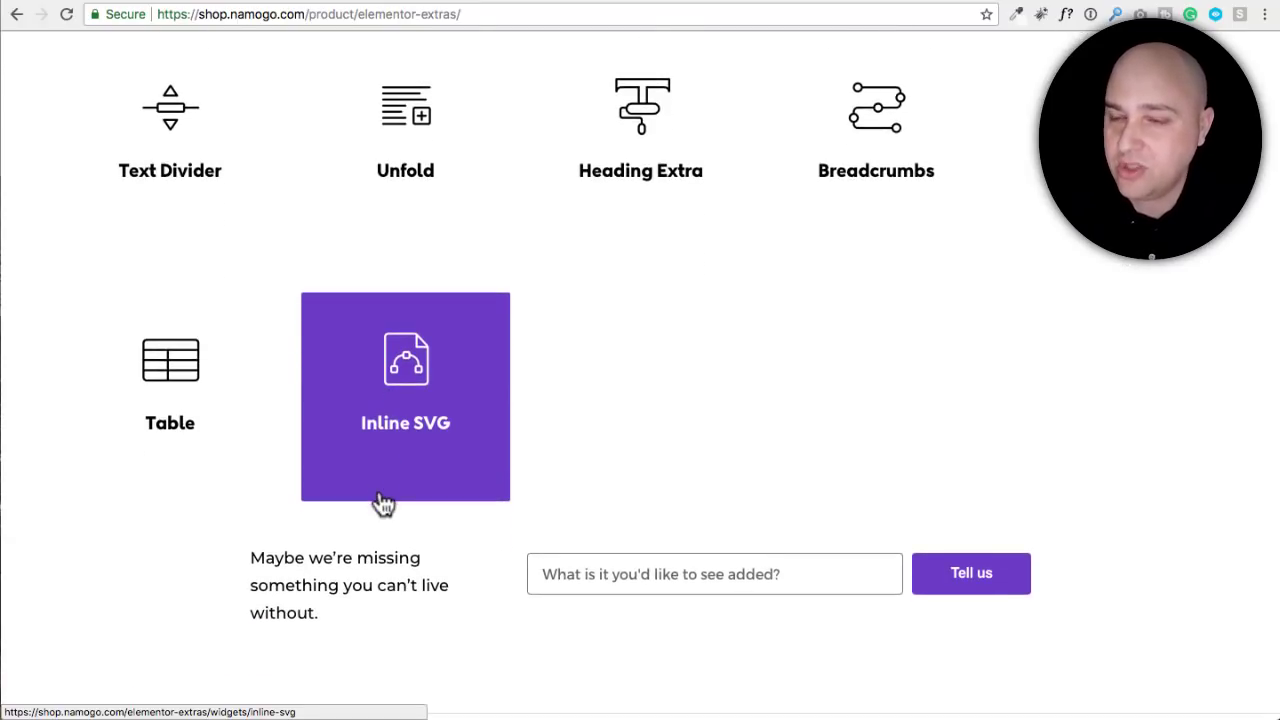
pyautogui.scroll(1, 384, 503)
pyautogui.scroll(-1, 384, 503)
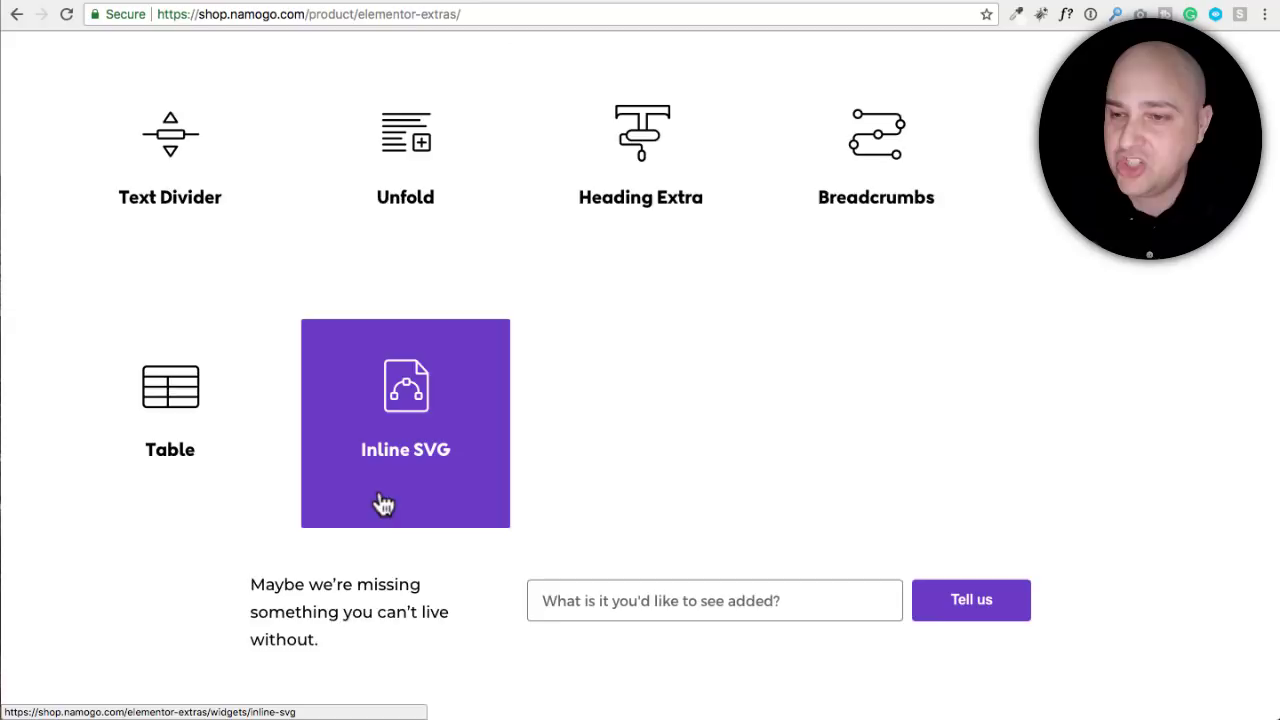
pyautogui.scroll(-5, 384, 503)
pyautogui.scroll(-2, 380, 505)
# Step: Scroll to Sticky Elements, Parallax Elements, Parallax Background and Global Tooltips
pyautogui.scroll(-2, 380, 505)
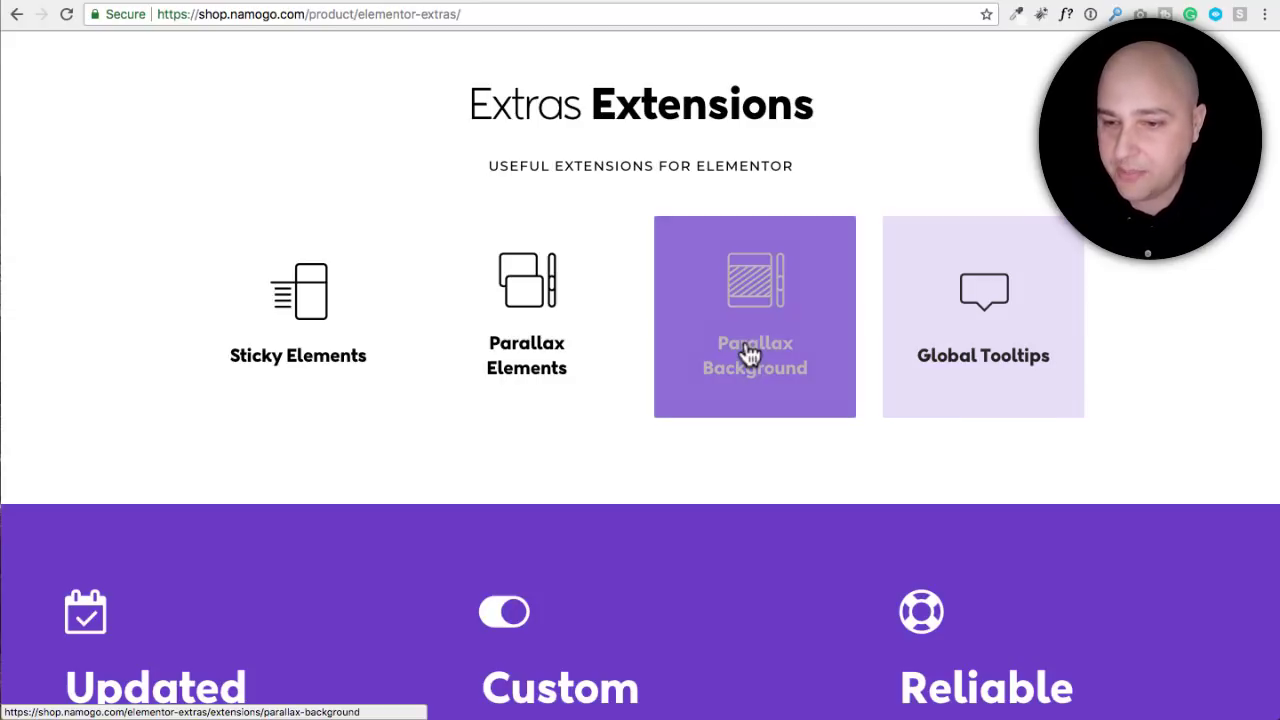
# Step: Scroll down to the FAQ and the 26€, 64€ and 128€ pricing tiers
pyautogui.scroll(-3, 749, 354)
pyautogui.scroll(-1, 749, 354)
pyautogui.scroll(-3, 748, 352)
pyautogui.scroll(-5, 700, 340)
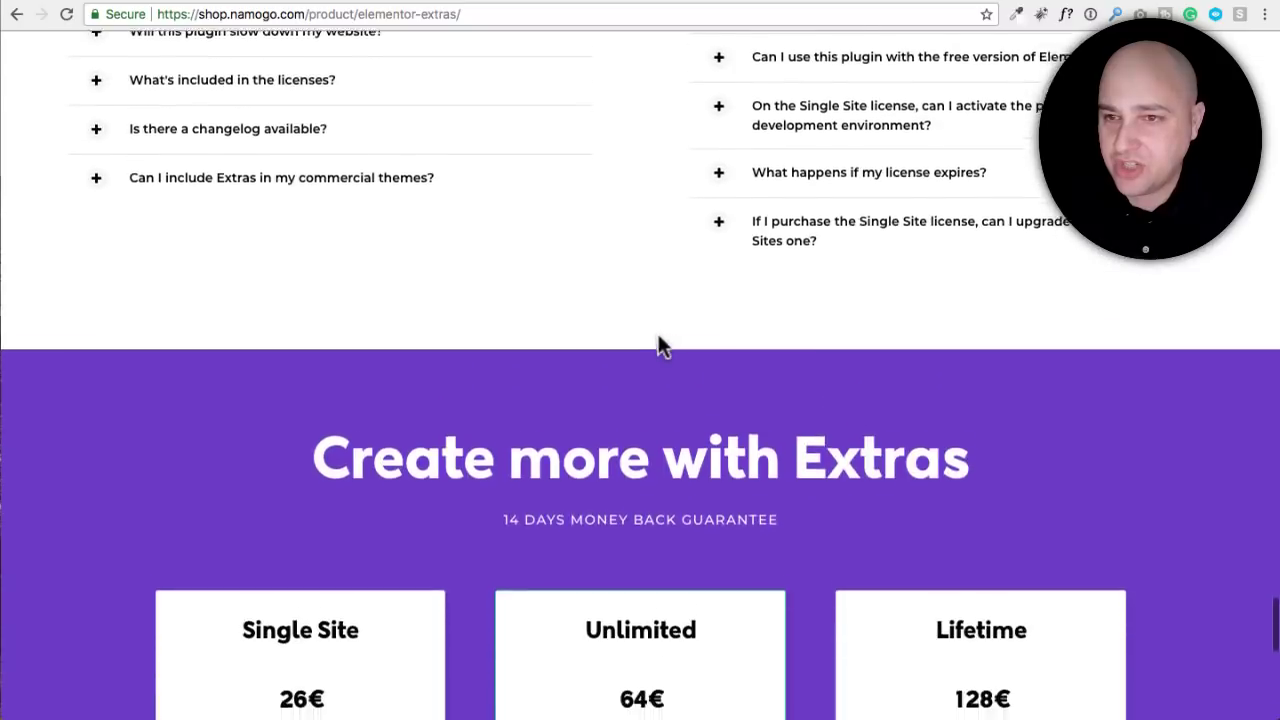
pyautogui.scroll(-3, 700, 300)
pyautogui.scroll(-2, 660, 340)
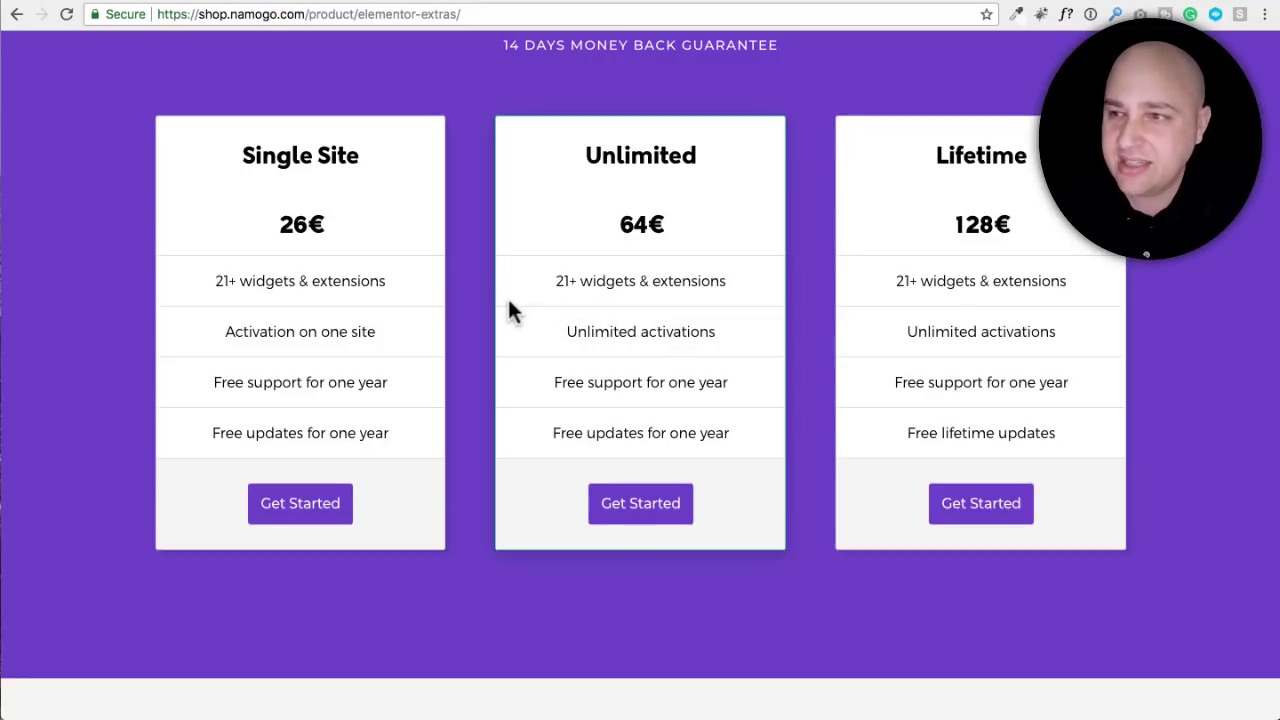
# Step: Scroll back up the product page to the Switcher section
pyautogui.scroll(3, 508, 305)
pyautogui.scroll(-3, 508, 305)
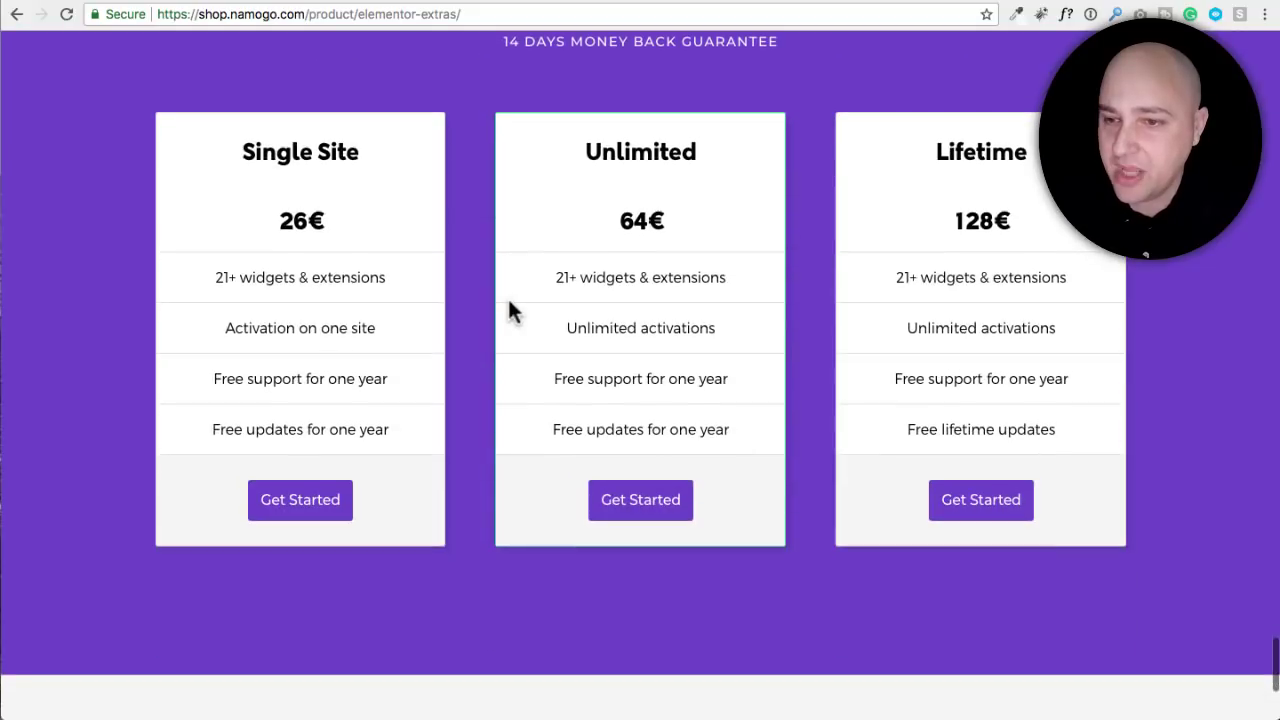
pyautogui.scroll(10, 509, 305)
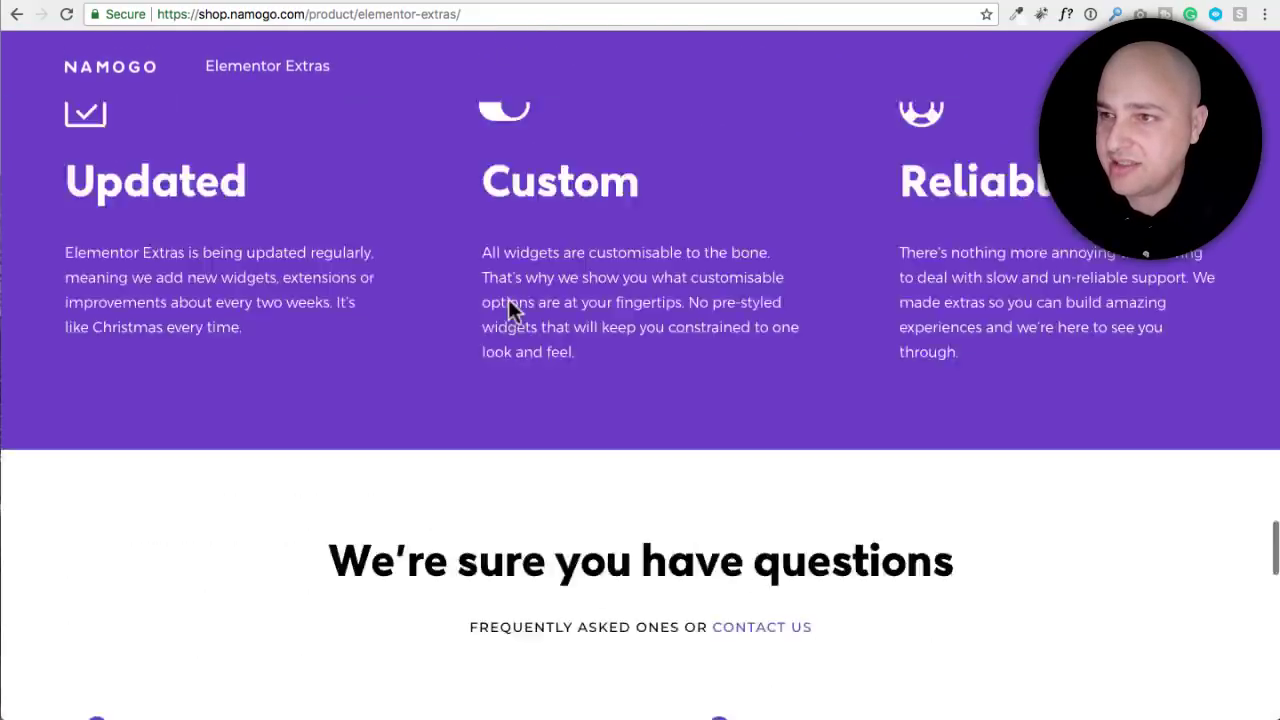
pyautogui.scroll(10, 509, 305)
pyautogui.scroll(10, 509, 305)
pyautogui.scroll(10, 509, 305)
pyautogui.scroll(5, 520, 290)
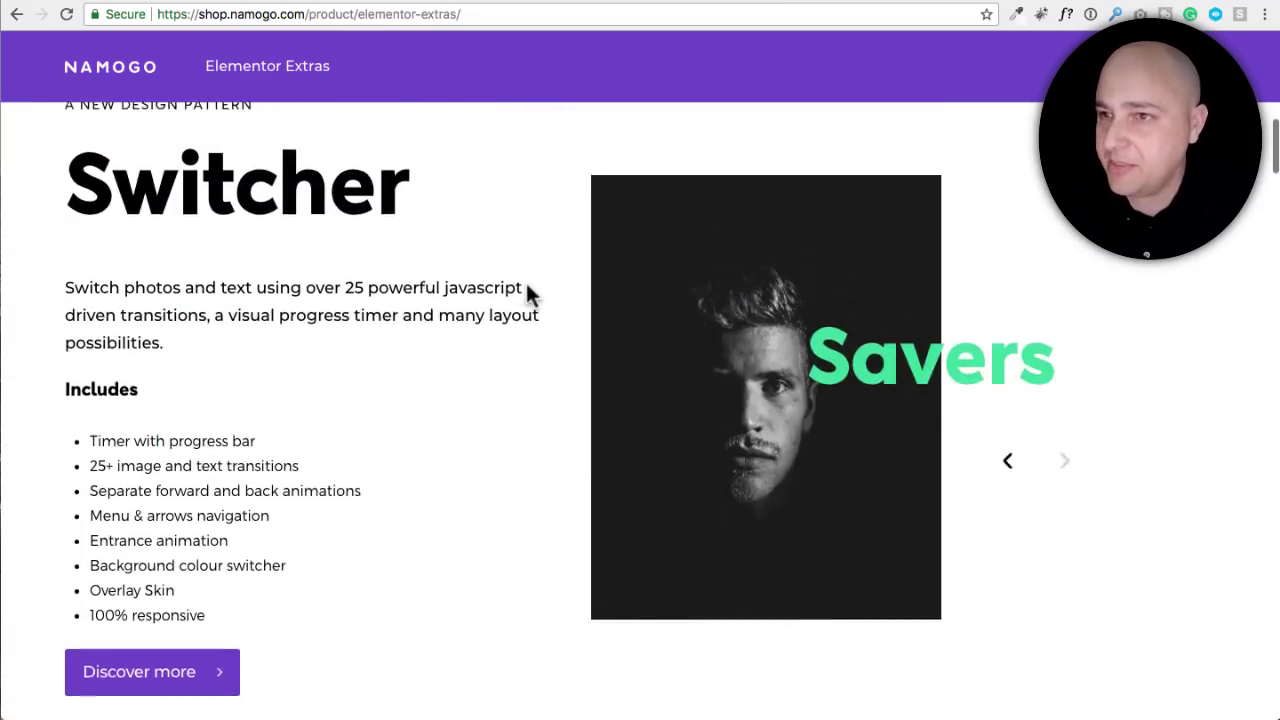
pyautogui.scroll(1, 528, 270)
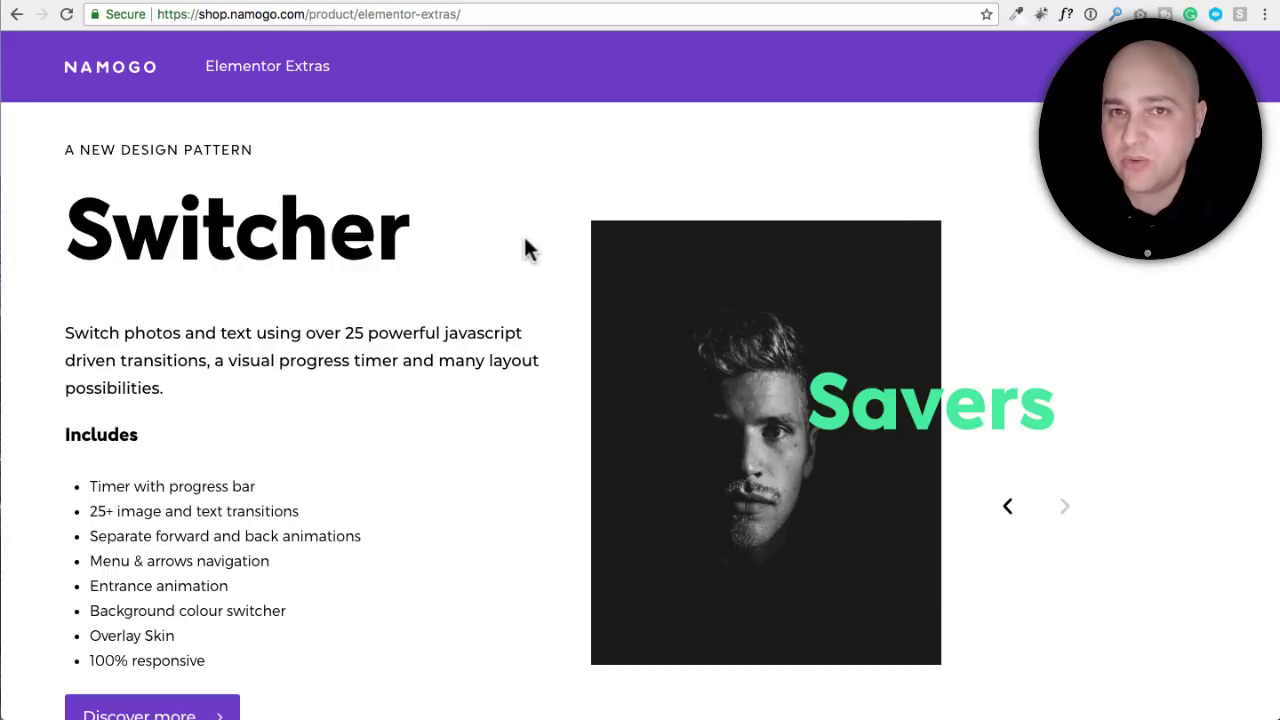
# Step: Open the Inline SVG widget demo page and scroll through its examples
pyautogui.click(420, 16)
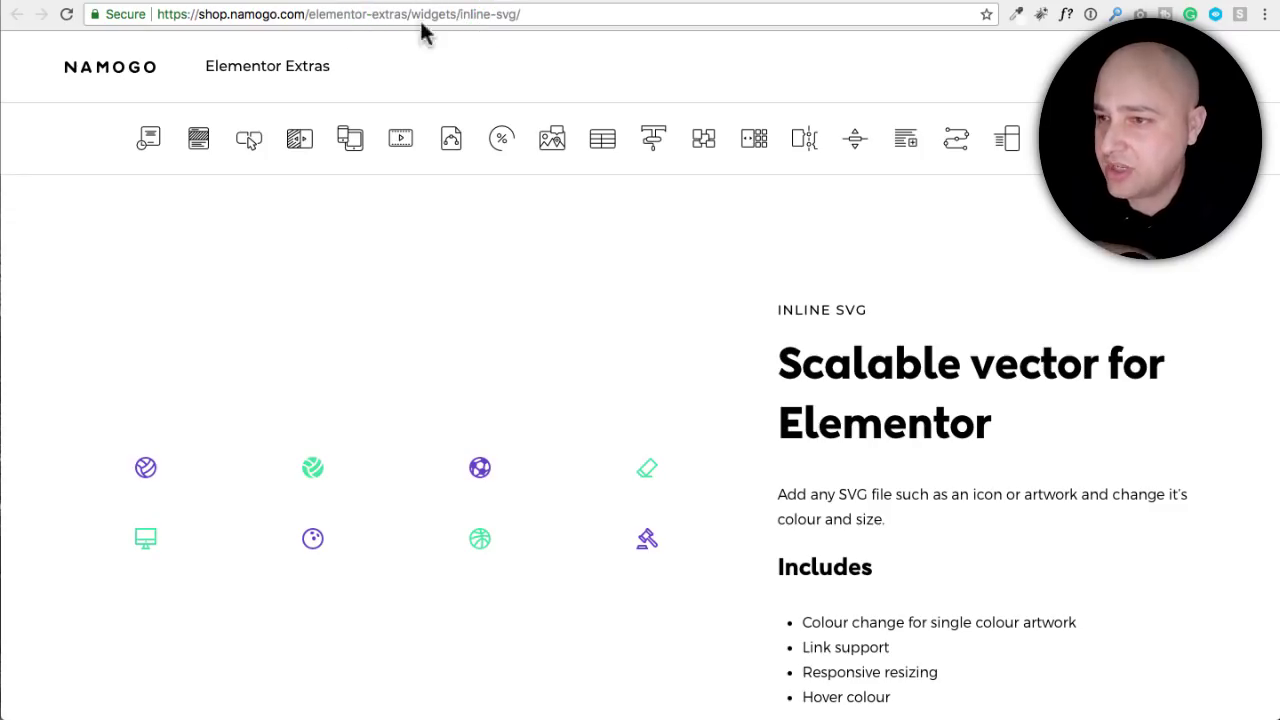
pyautogui.scroll(-3, 630, 337)
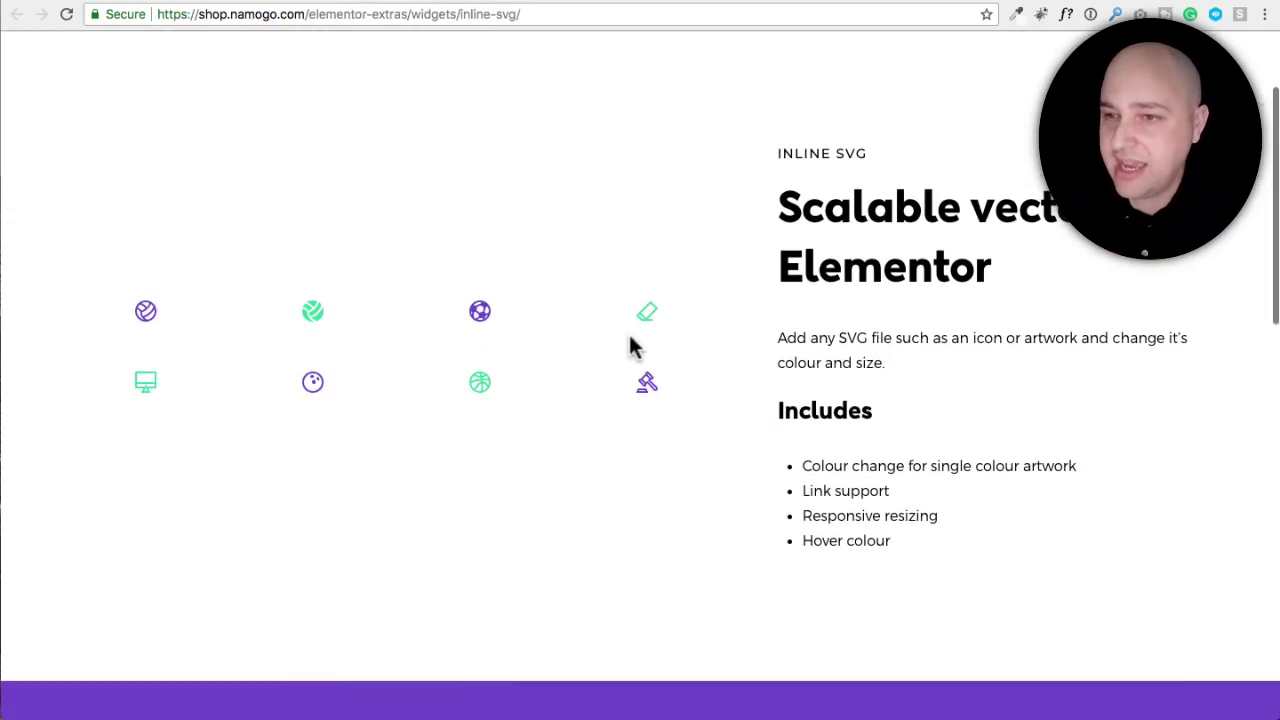
pyautogui.scroll(-2, 600, 336)
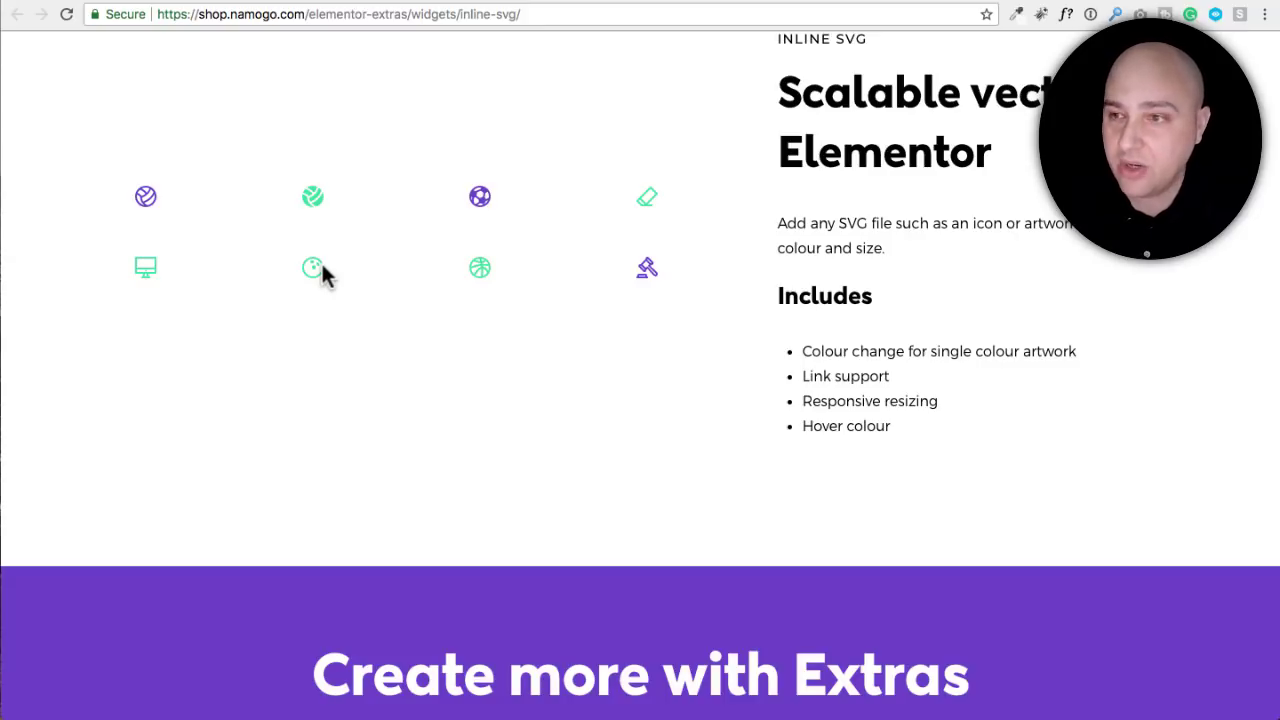
pyautogui.scroll(5, 725, 274)
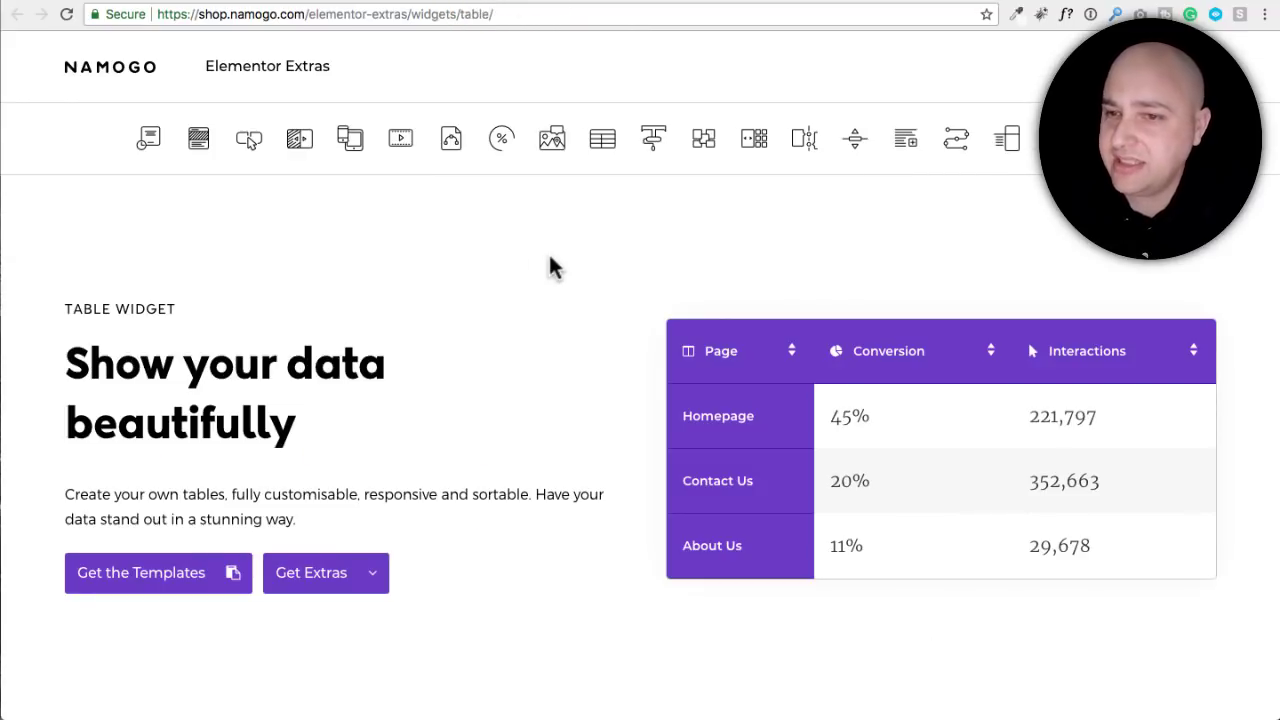
pyautogui.scroll(-2, 560, 265)
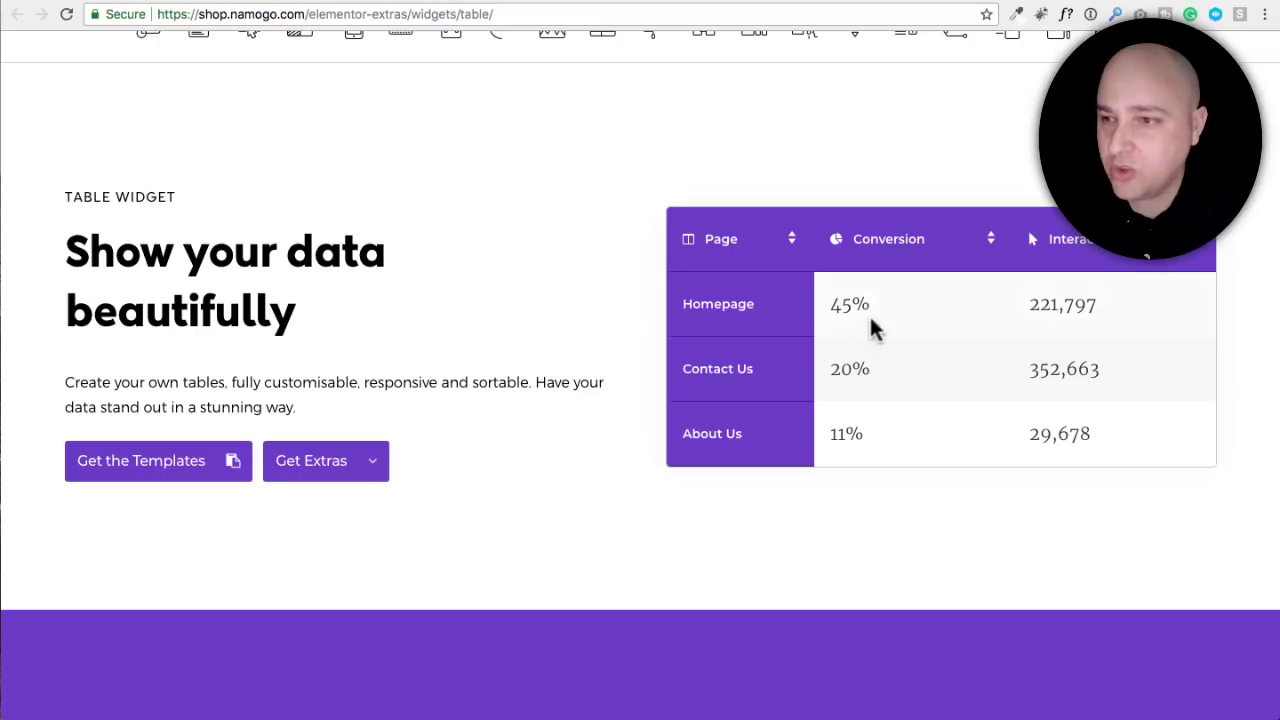
# Step: Scroll past the Icon support and Linkable table demos, then go to the Posts Extra demo page
pyautogui.scroll(-3, 780, 298)
pyautogui.scroll(-3, 781, 286)
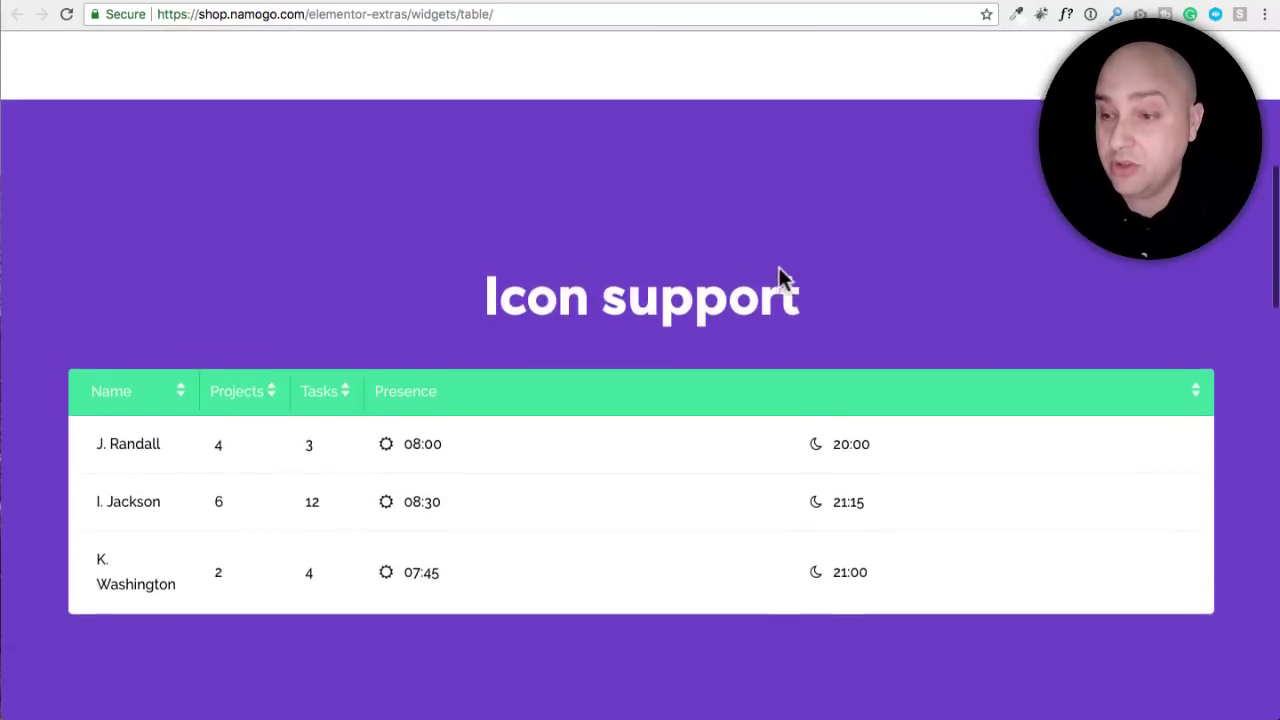
pyautogui.scroll(-2, 645, 266)
pyautogui.scroll(-3, 643, 266)
pyautogui.scroll(-5, 645, 260)
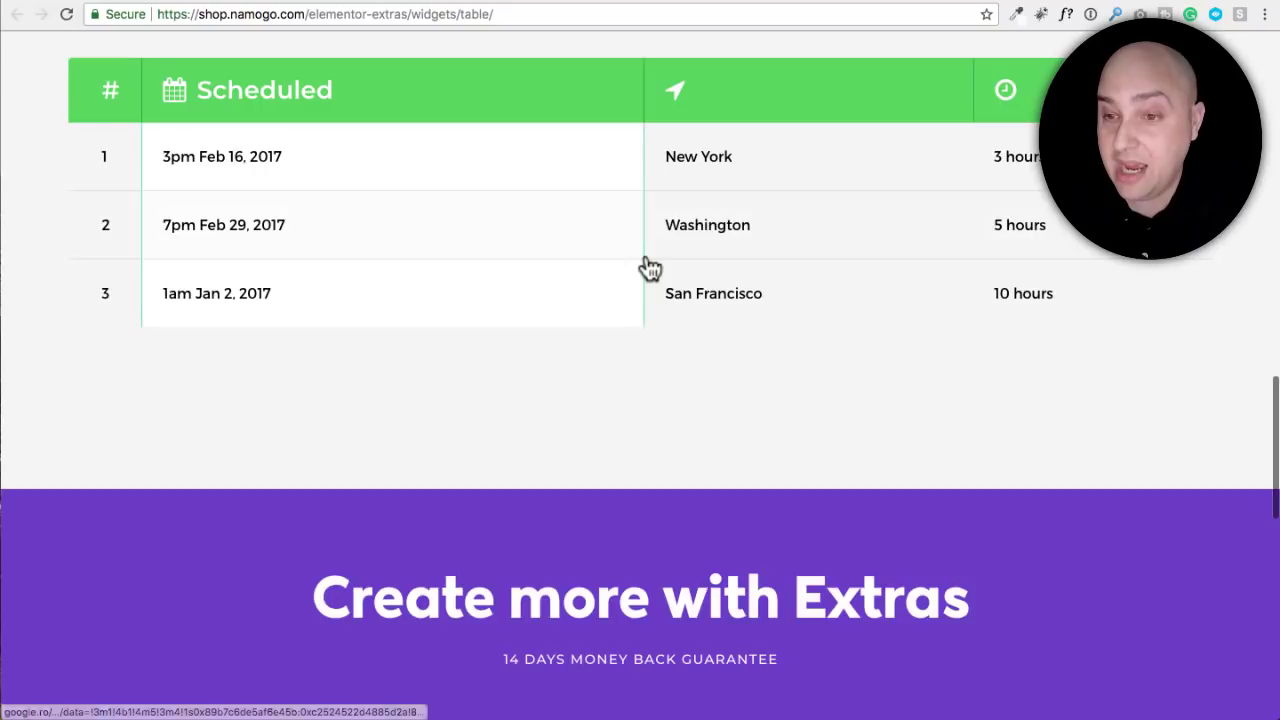
pyautogui.scroll(2, 609, 266)
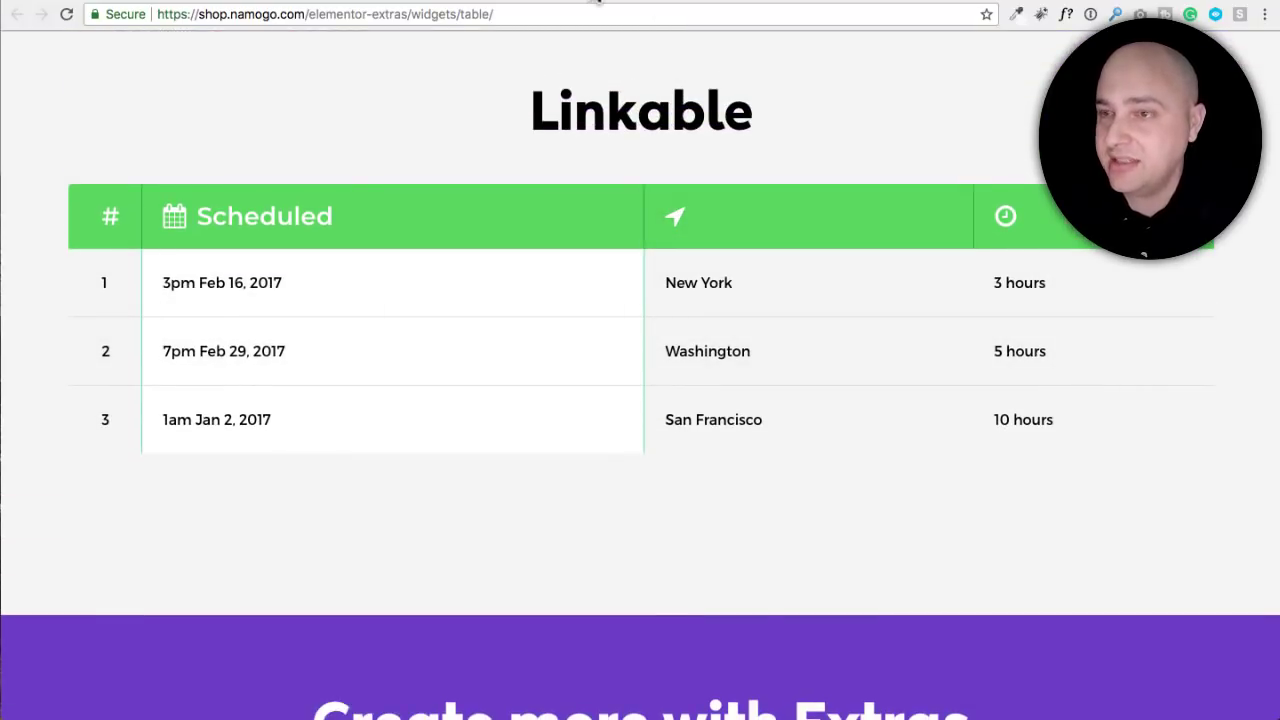
pyautogui.click(597, 3)
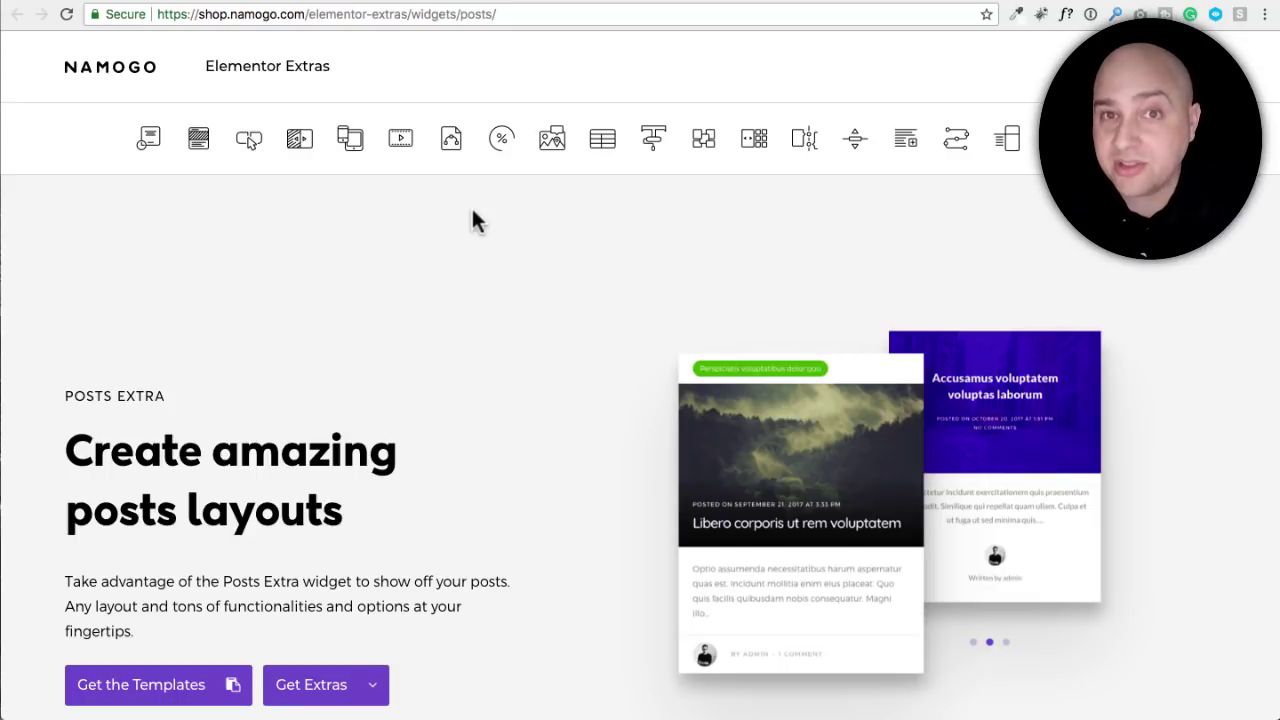
# Step: Scroll down the Posts Extra page to its feature list
pyautogui.scroll(-2, 541, 212)
pyautogui.scroll(-2, 541, 212)
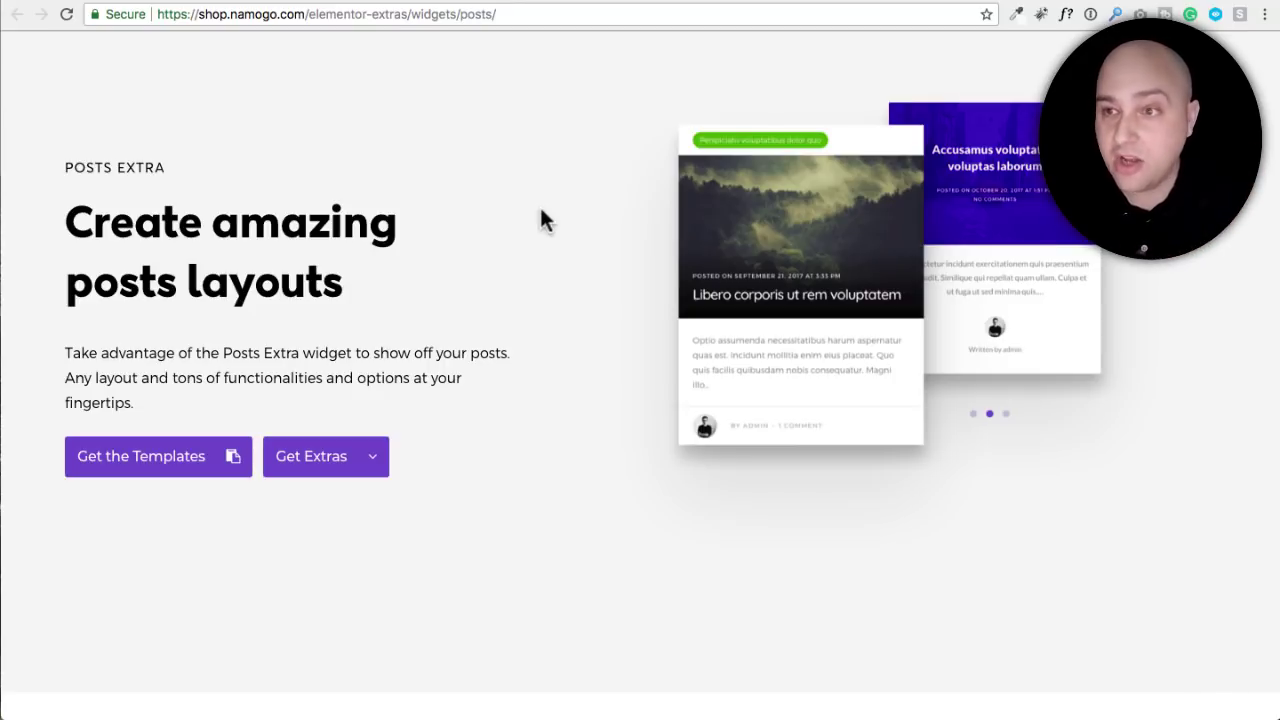
pyautogui.scroll(-1, 541, 218)
pyautogui.scroll(-3, 541, 218)
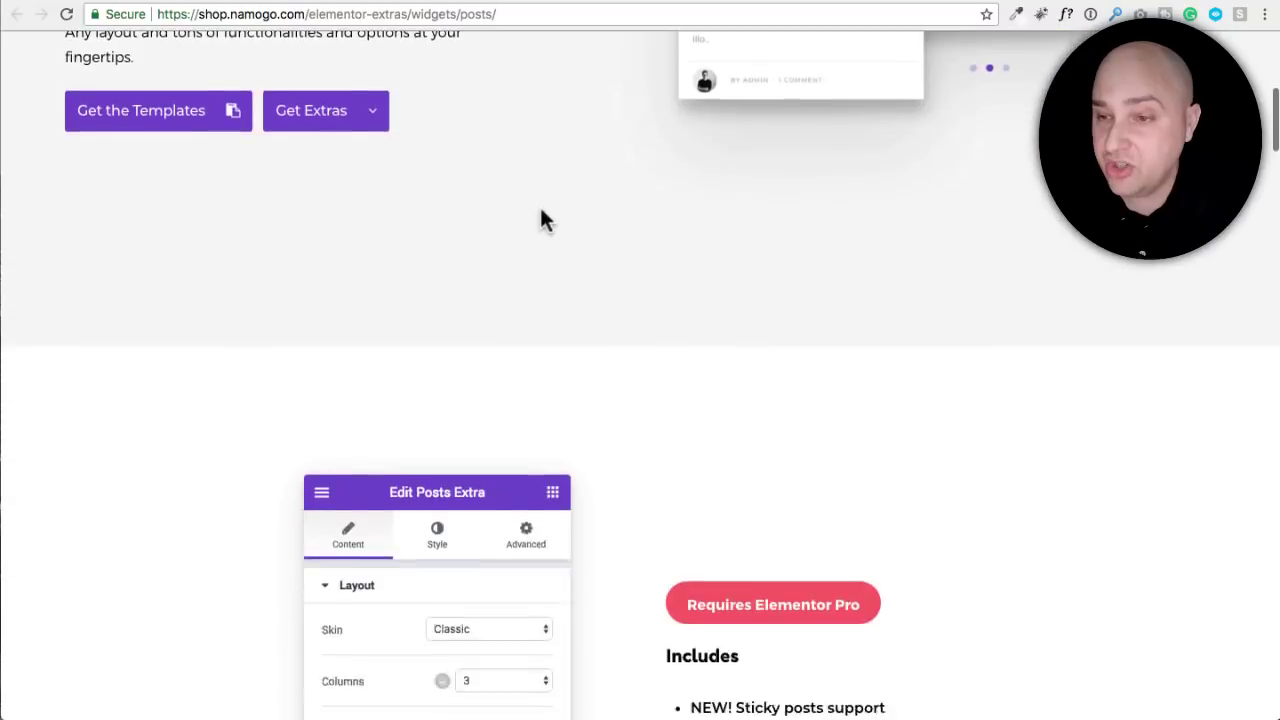
pyautogui.scroll(-1, 541, 218)
pyautogui.scroll(-3, 541, 218)
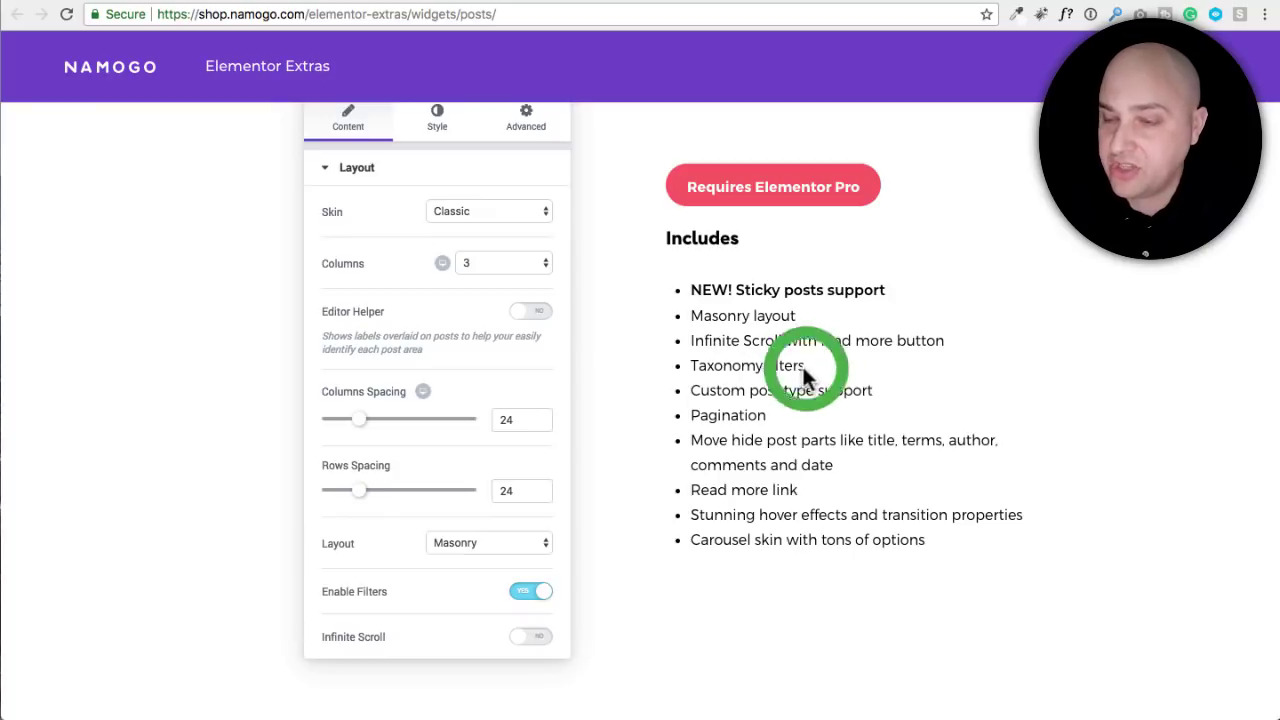
# Step: Highlight the Taxonomy filters and custom post type features, then go to the Switcher demo page
pyautogui.moveTo(804, 365); pyautogui.dragTo(697, 374)
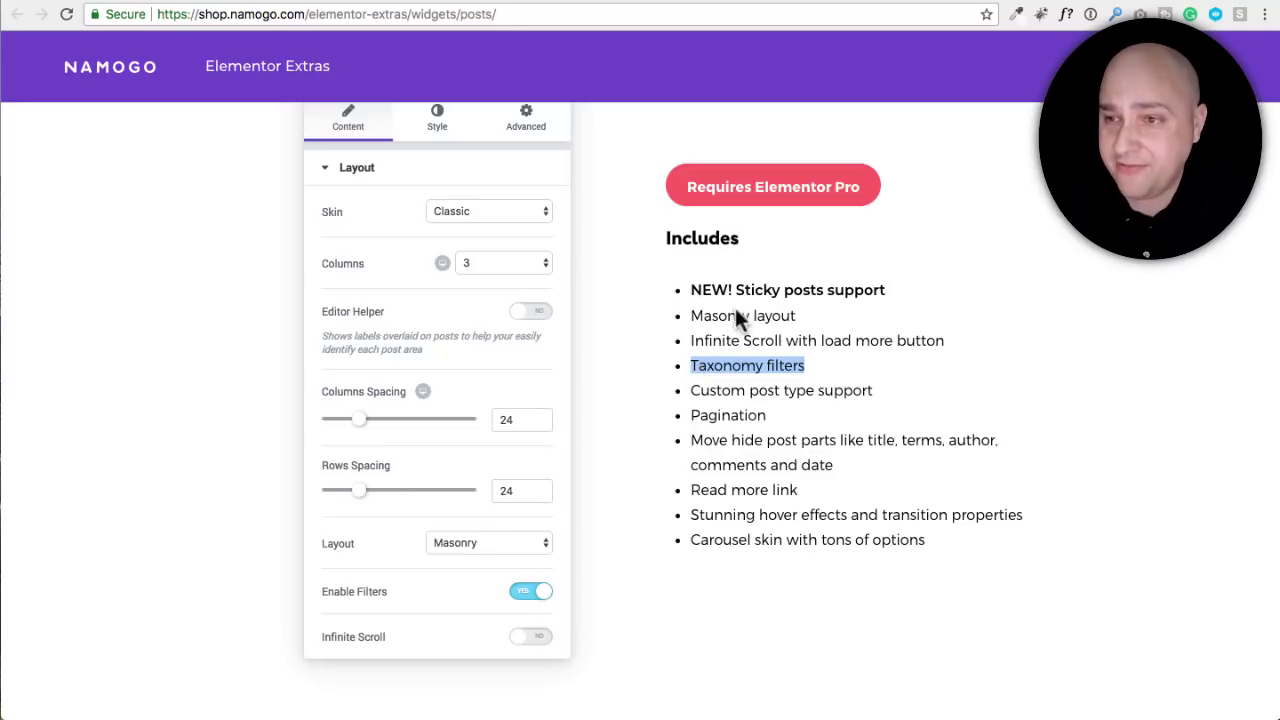
pyautogui.moveTo(870, 392); pyautogui.dragTo(692, 389)
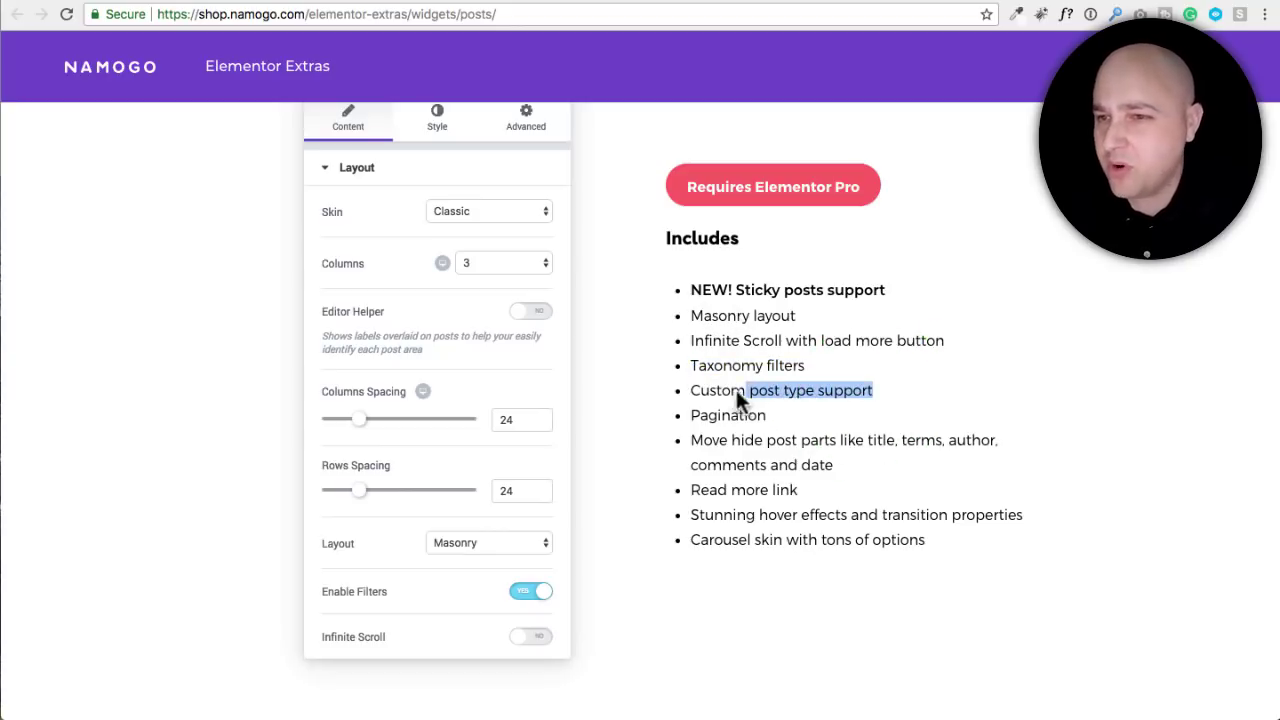
pyautogui.moveTo(691, 292); pyautogui.dragTo(982, 546)
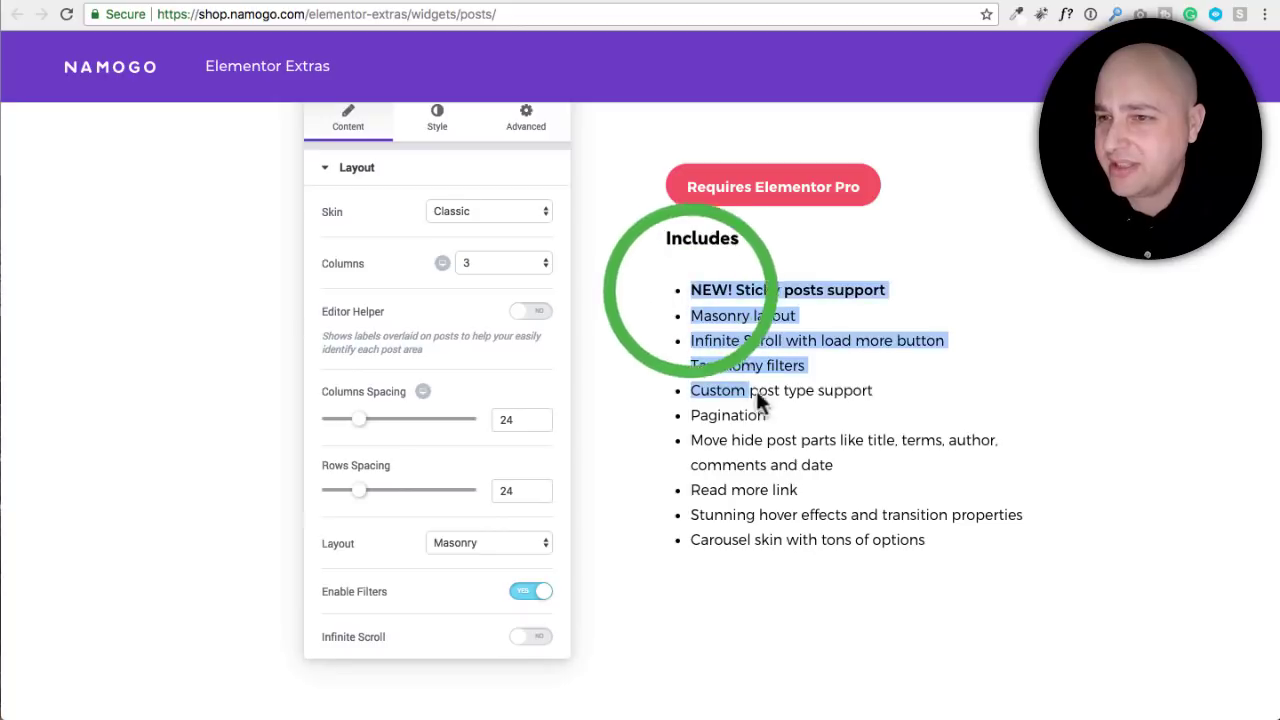
pyautogui.click(872, 464)
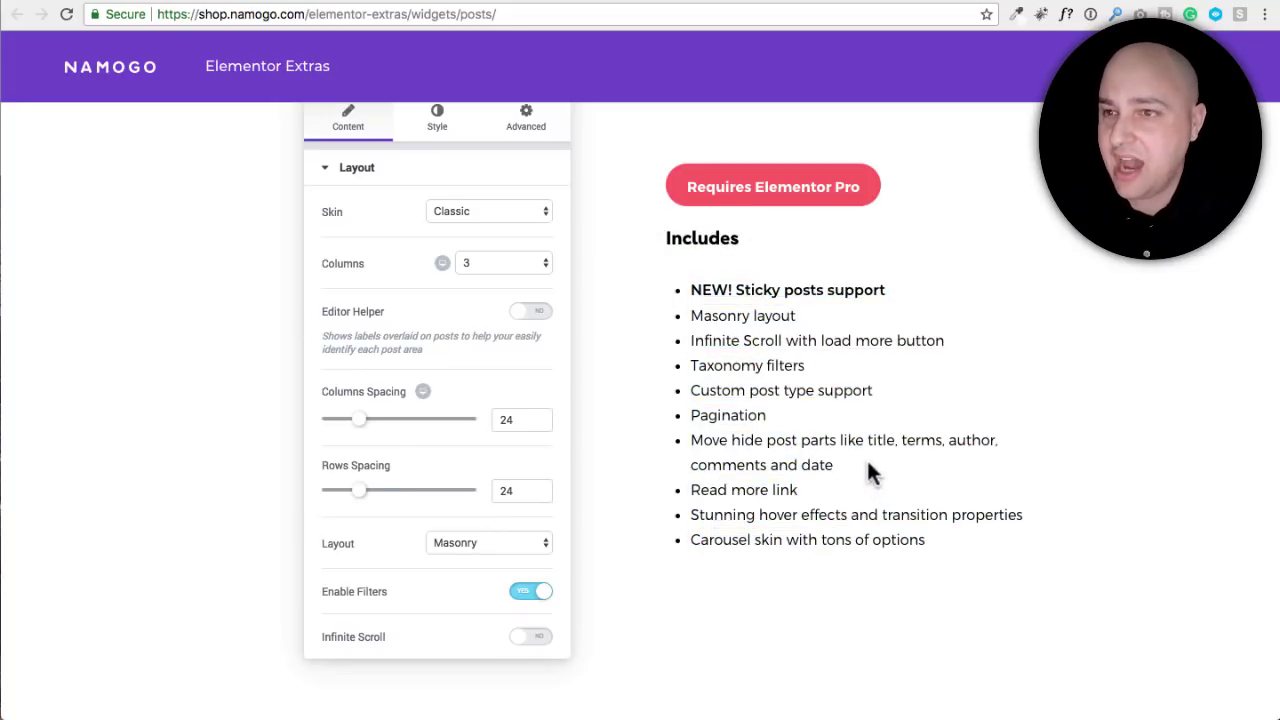
pyautogui.moveTo(817, 372); pyautogui.dragTo(688, 369)
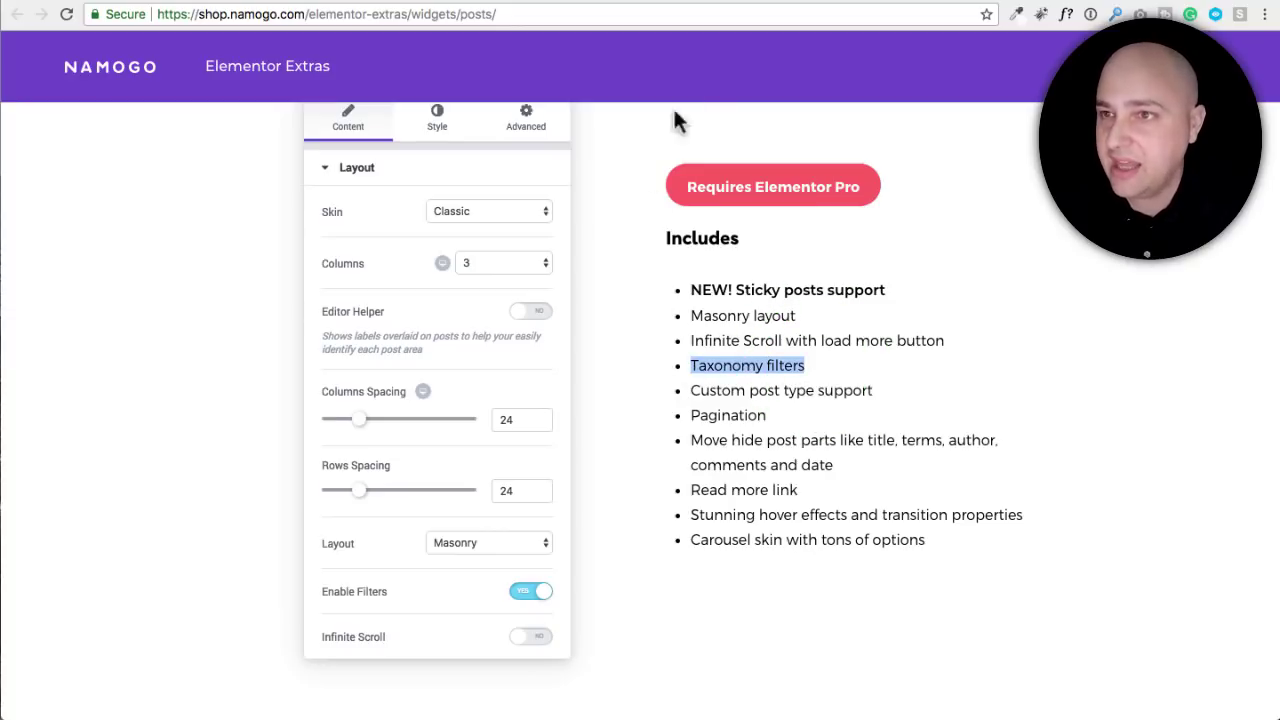
pyautogui.click(670, 5)
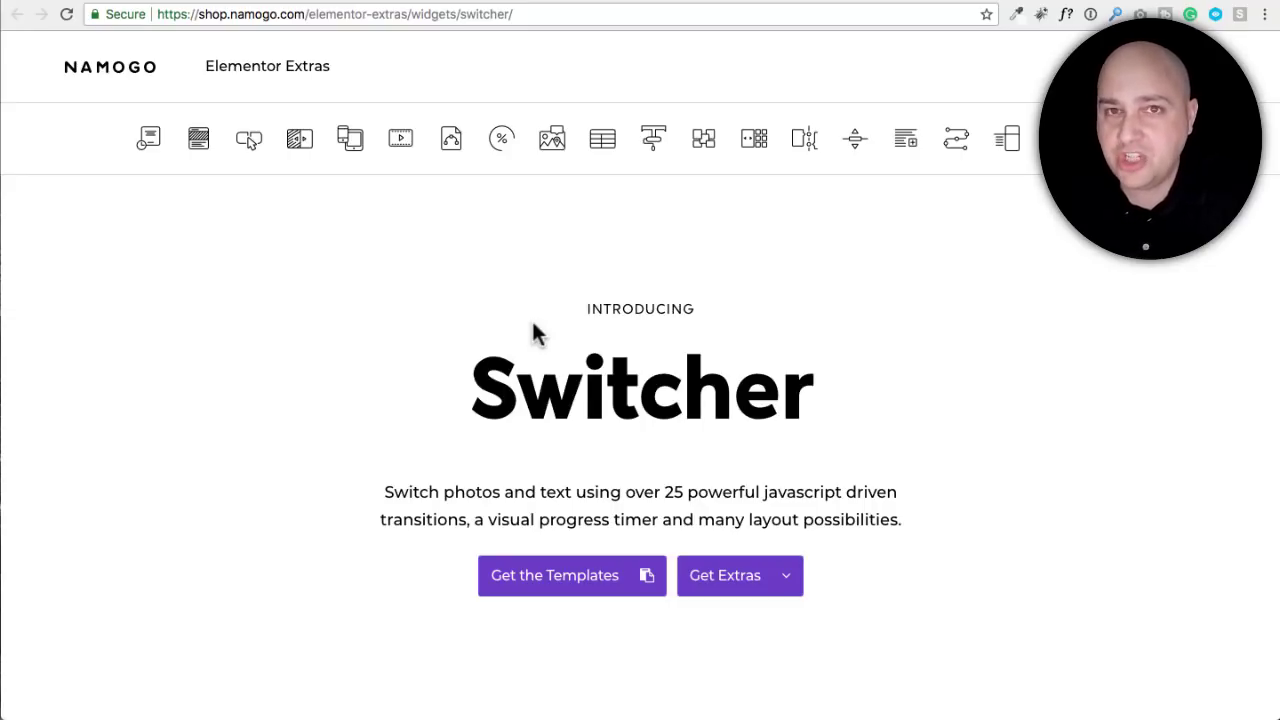
# Step: Scroll down through the Switcher widget demos to the food slider
pyautogui.scroll(-1, 533, 333)
pyautogui.scroll(-3, 491, 320)
pyautogui.scroll(-2, 311, 257)
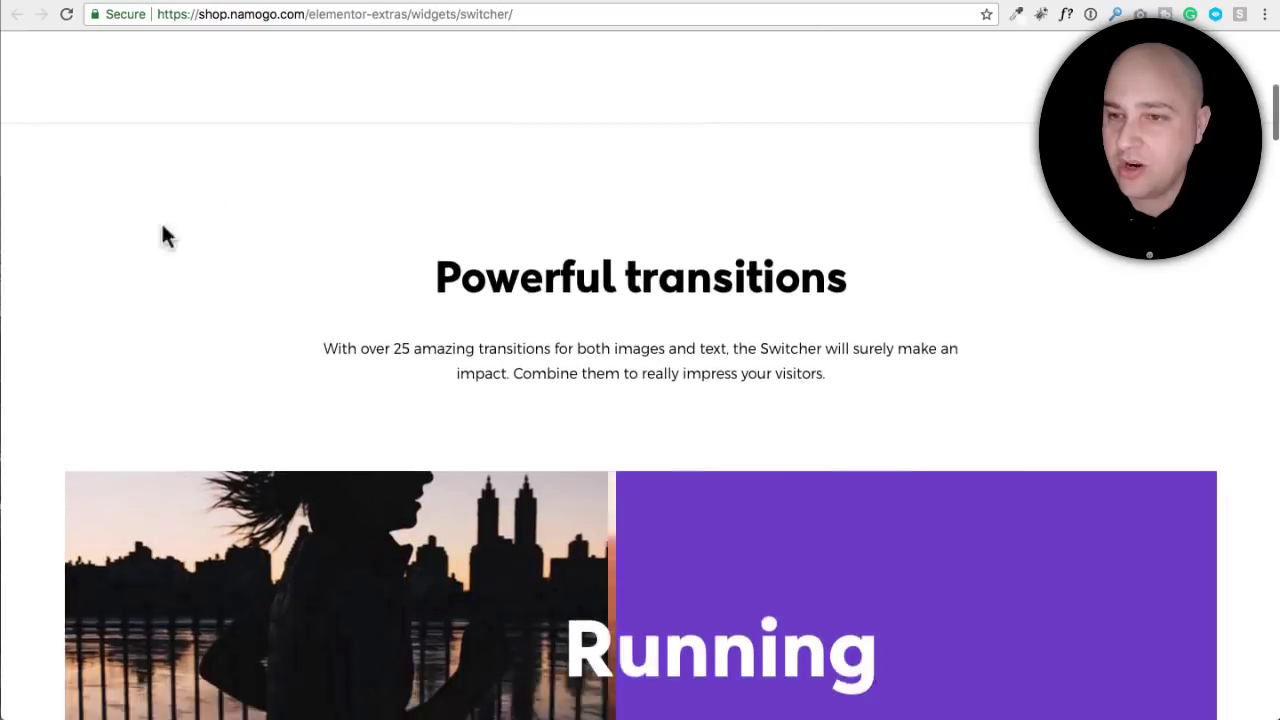
pyautogui.scroll(-2, 163, 234)
pyautogui.scroll(-2, 98, 212)
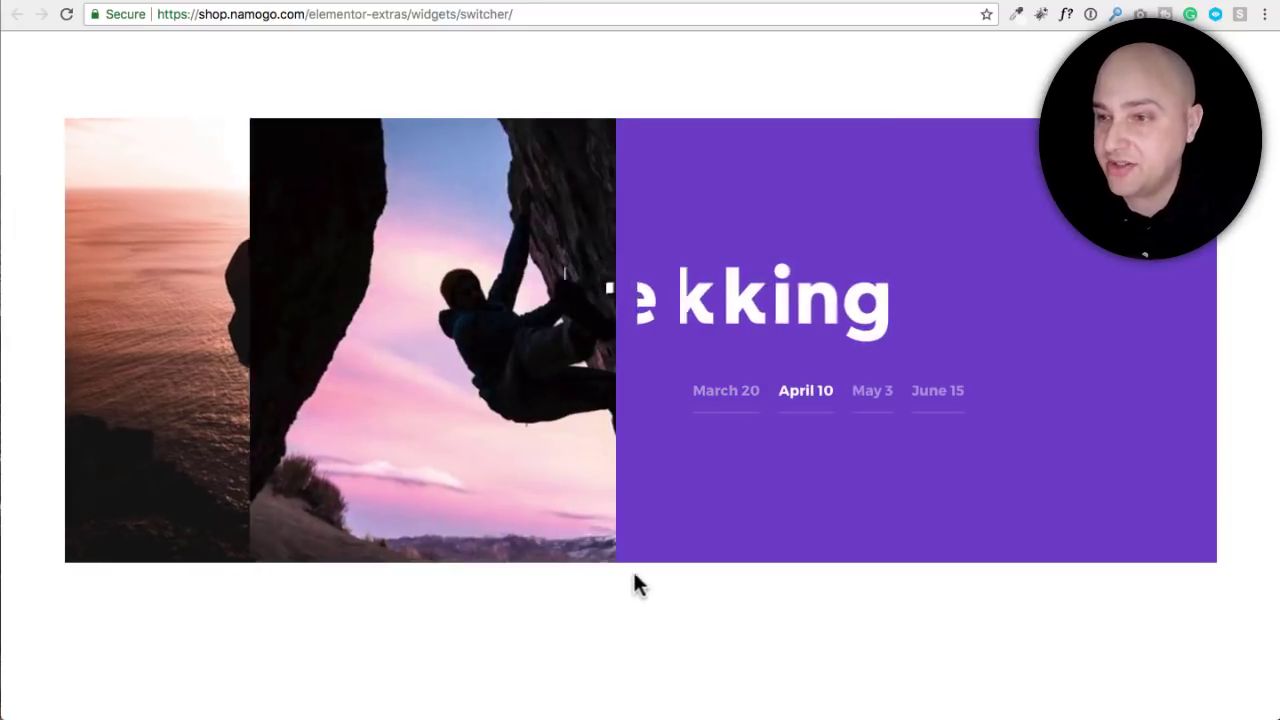
pyautogui.scroll(-5, 566, 525)
pyautogui.scroll(-3, 567, 511)
pyautogui.scroll(-1, 570, 506)
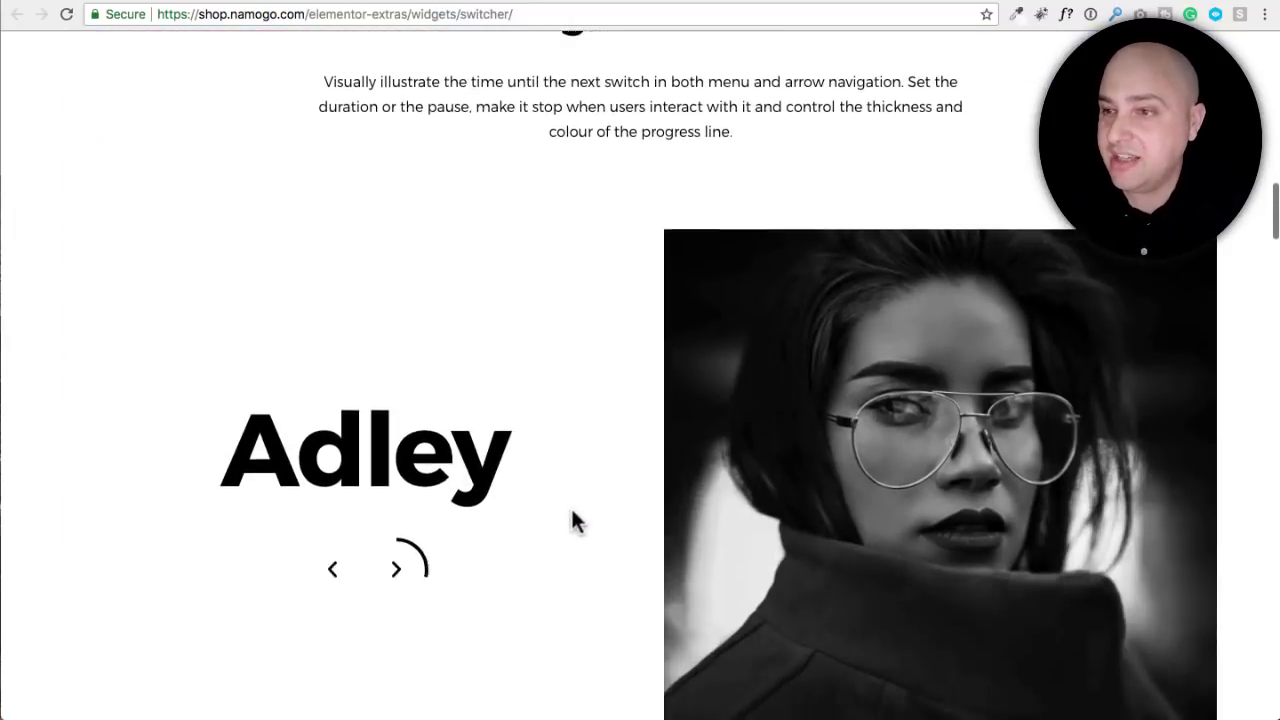
pyautogui.scroll(-1, 570, 506)
pyautogui.scroll(-1, 555, 522)
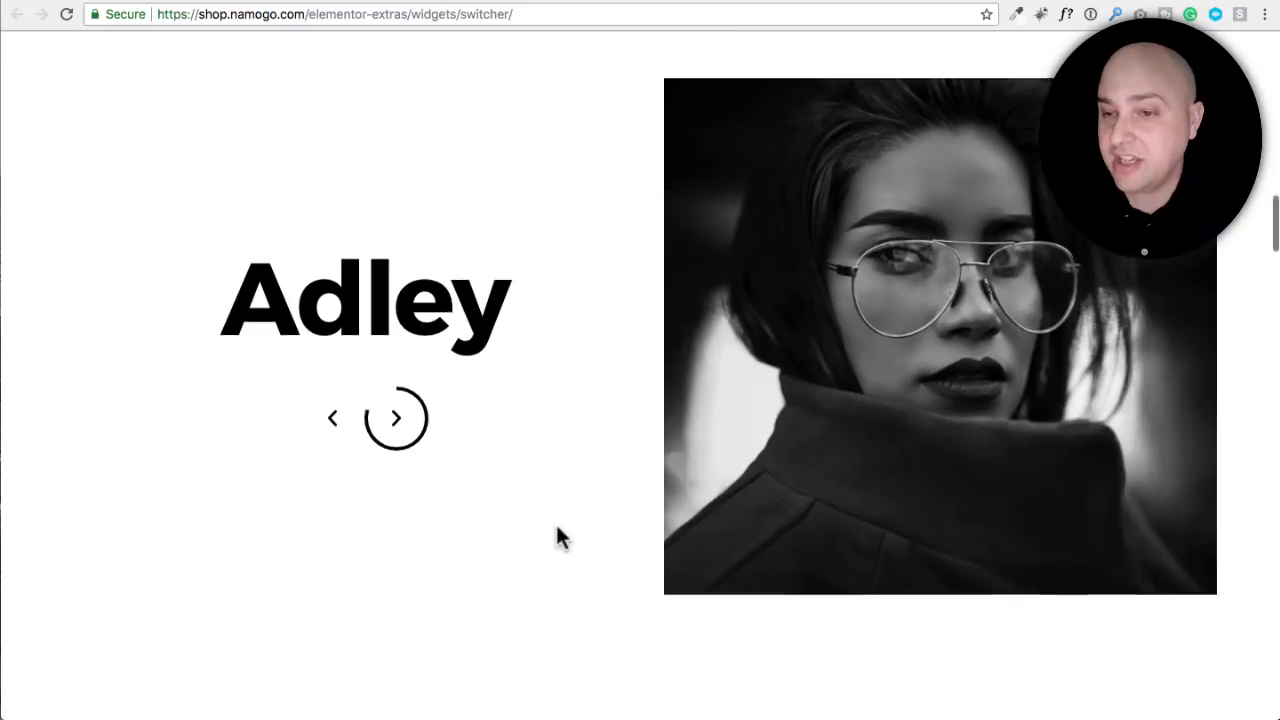
pyautogui.scroll(-4, 555, 522)
pyautogui.scroll(-3, 555, 522)
pyautogui.scroll(-3, 556, 525)
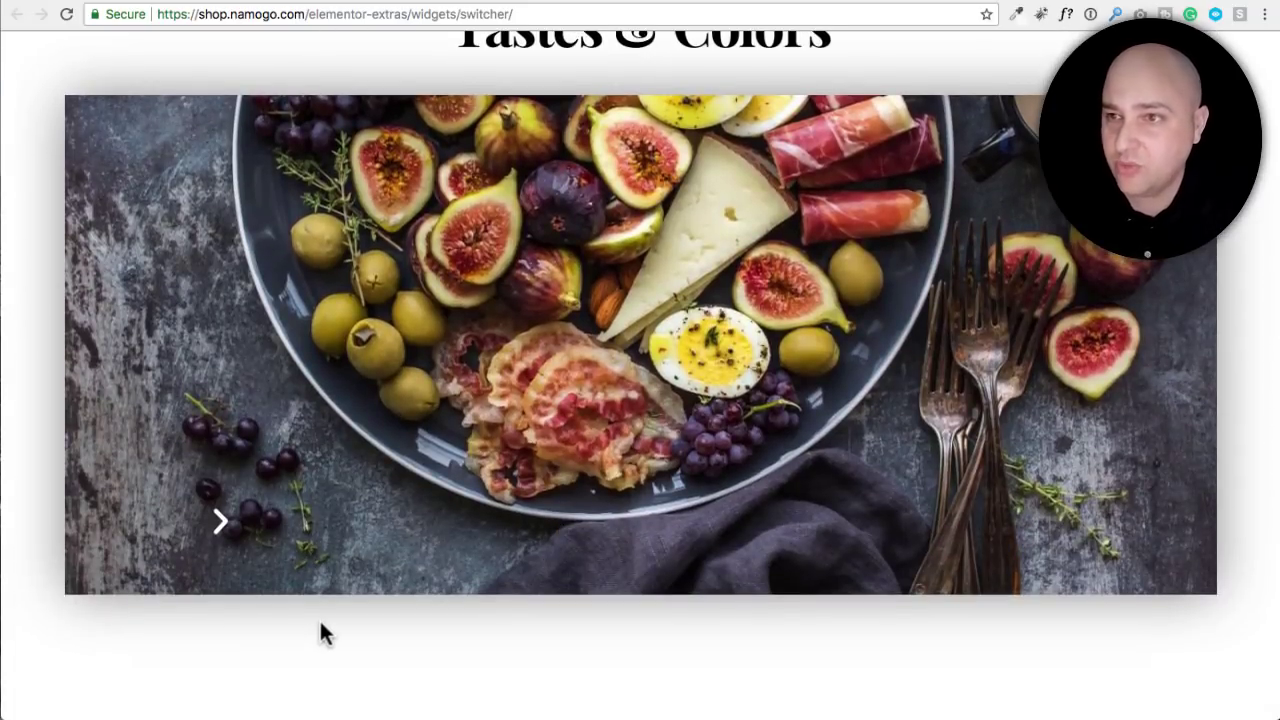
# Step: Advance the food slider two slides, then go to the HTML5 Video demo page
pyautogui.click(222, 522)
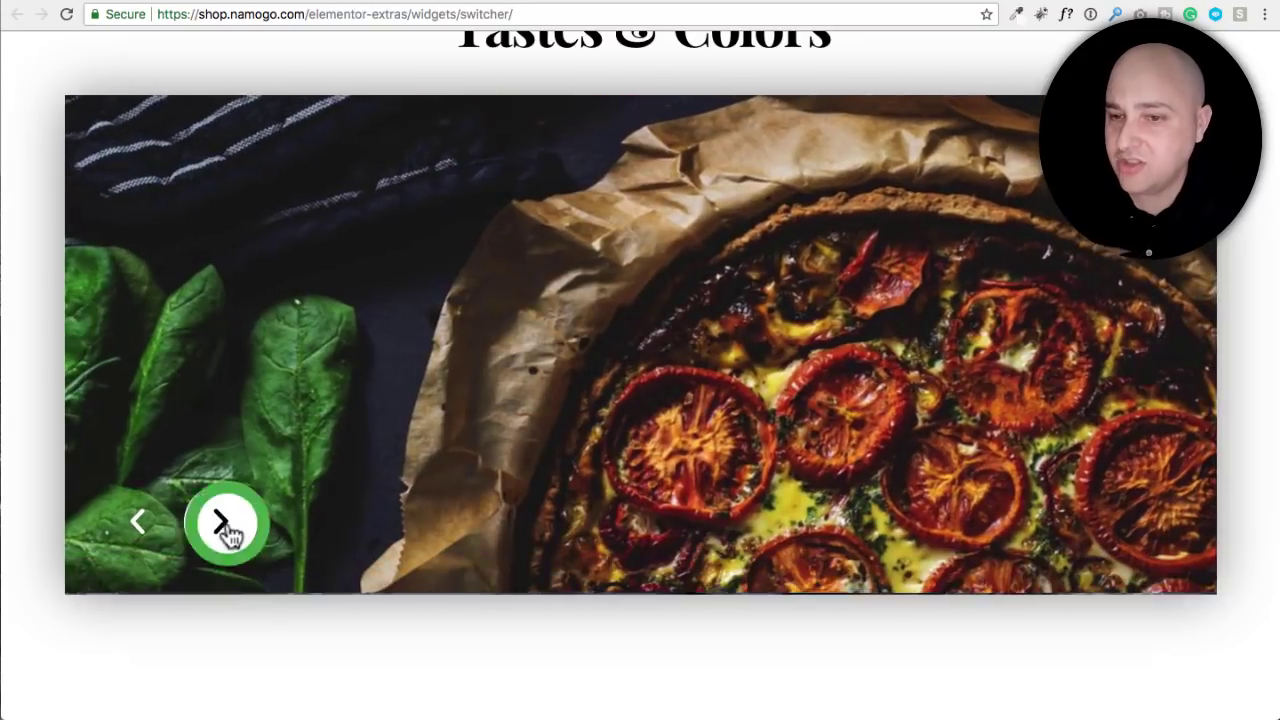
pyautogui.click(228, 530)
pyautogui.scroll(-2, 457, 580)
pyautogui.scroll(-5, 468, 560)
pyautogui.scroll(-2, 475, 550)
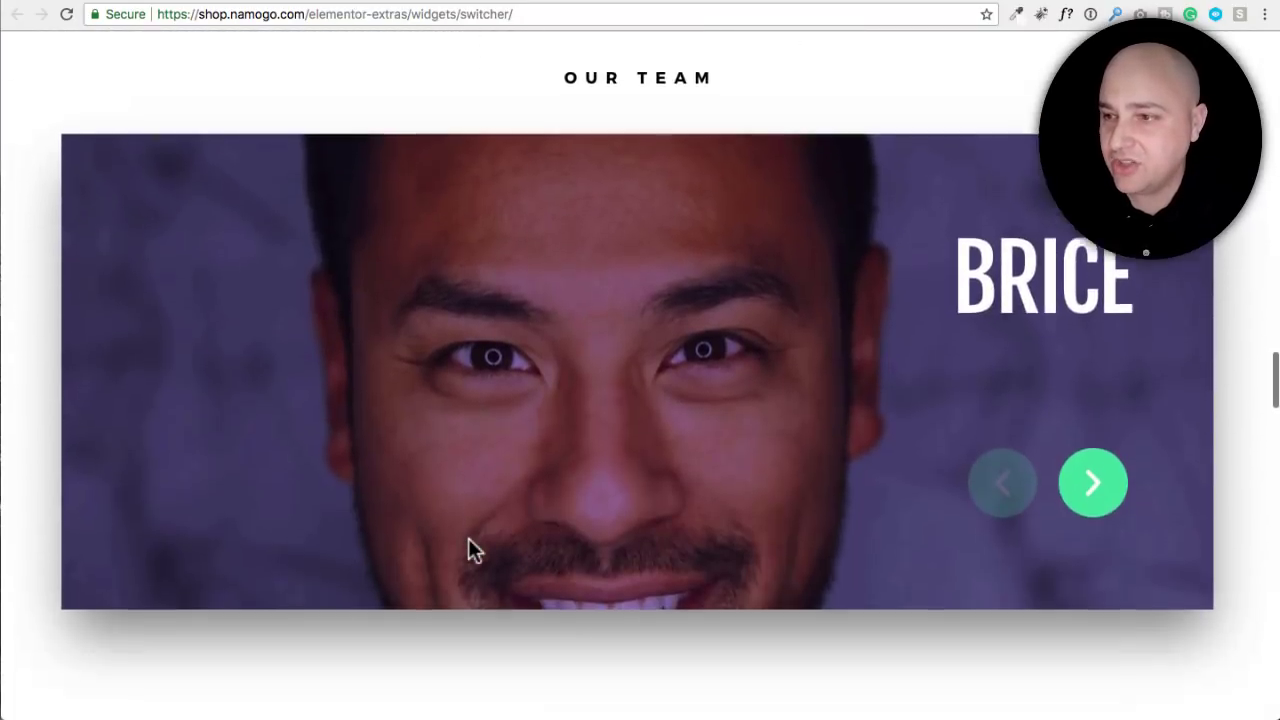
pyautogui.scroll(-4, 468, 540)
pyautogui.scroll(-3, 469, 549)
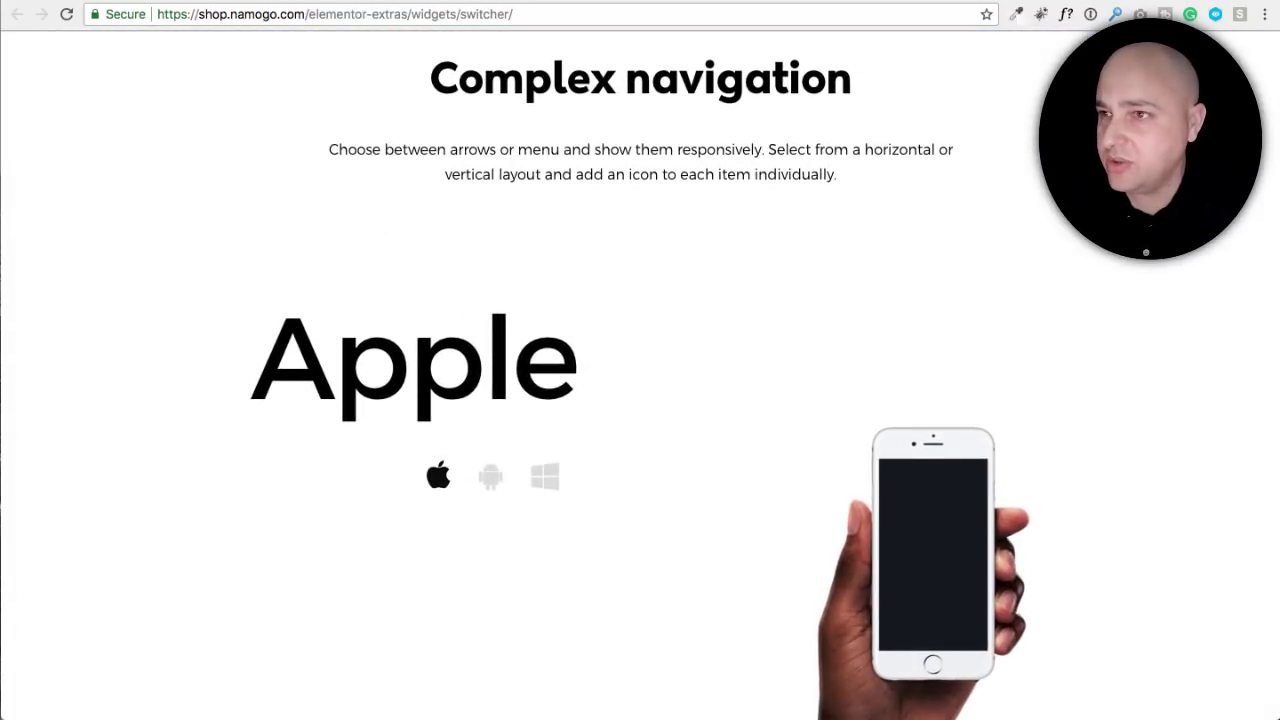
pyautogui.click(749, 4)
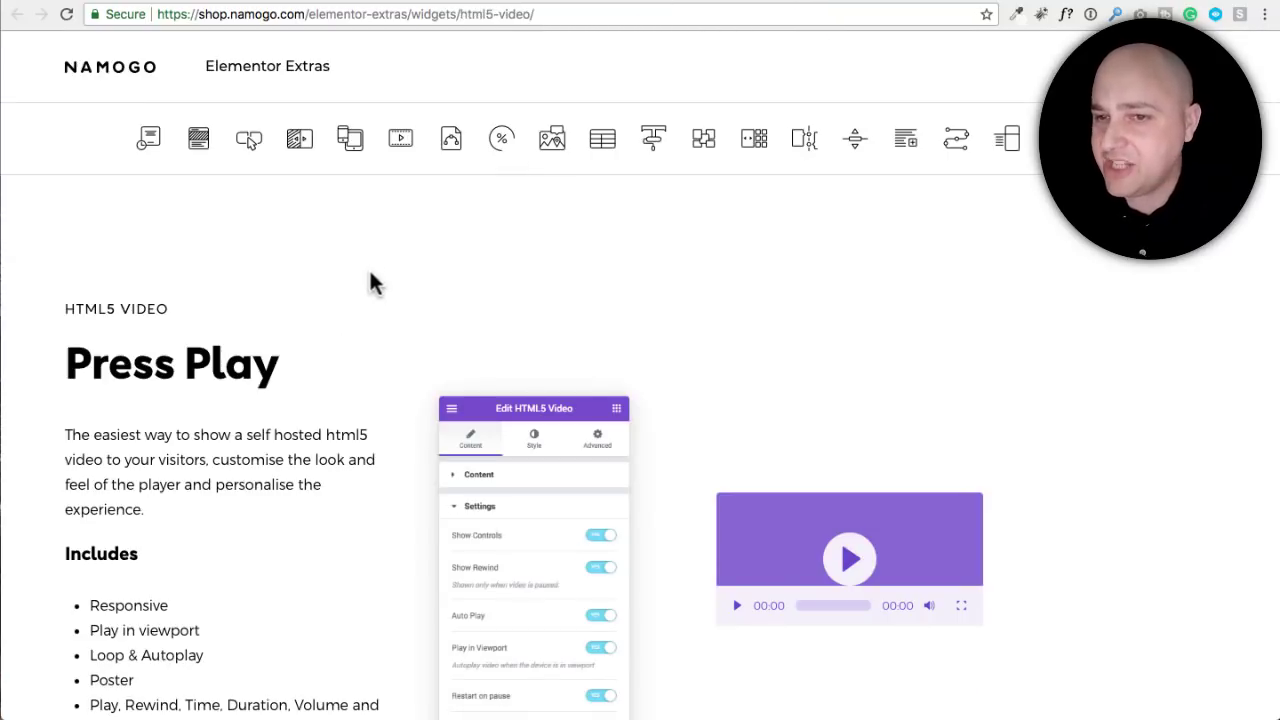
# Step: Scroll the HTML5 Video page past its feature list to the three styled player examples
pyautogui.scroll(-2, 370, 283)
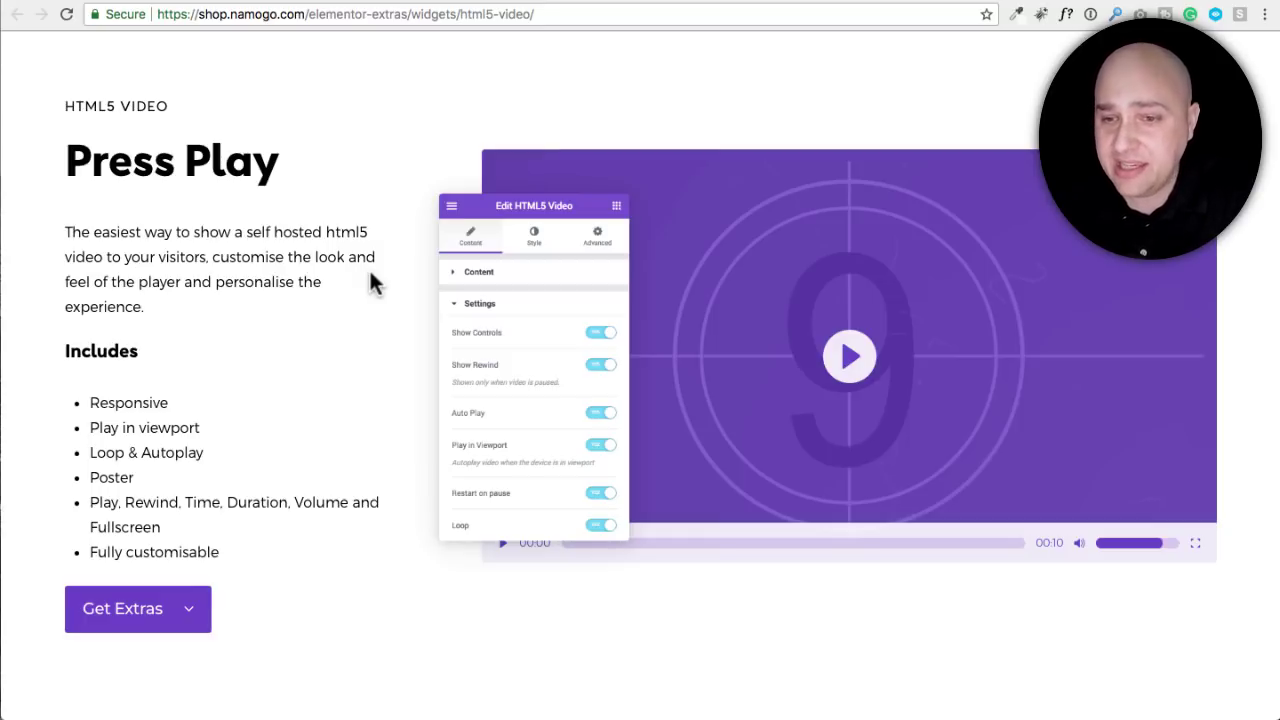
pyautogui.scroll(-5, 369, 270)
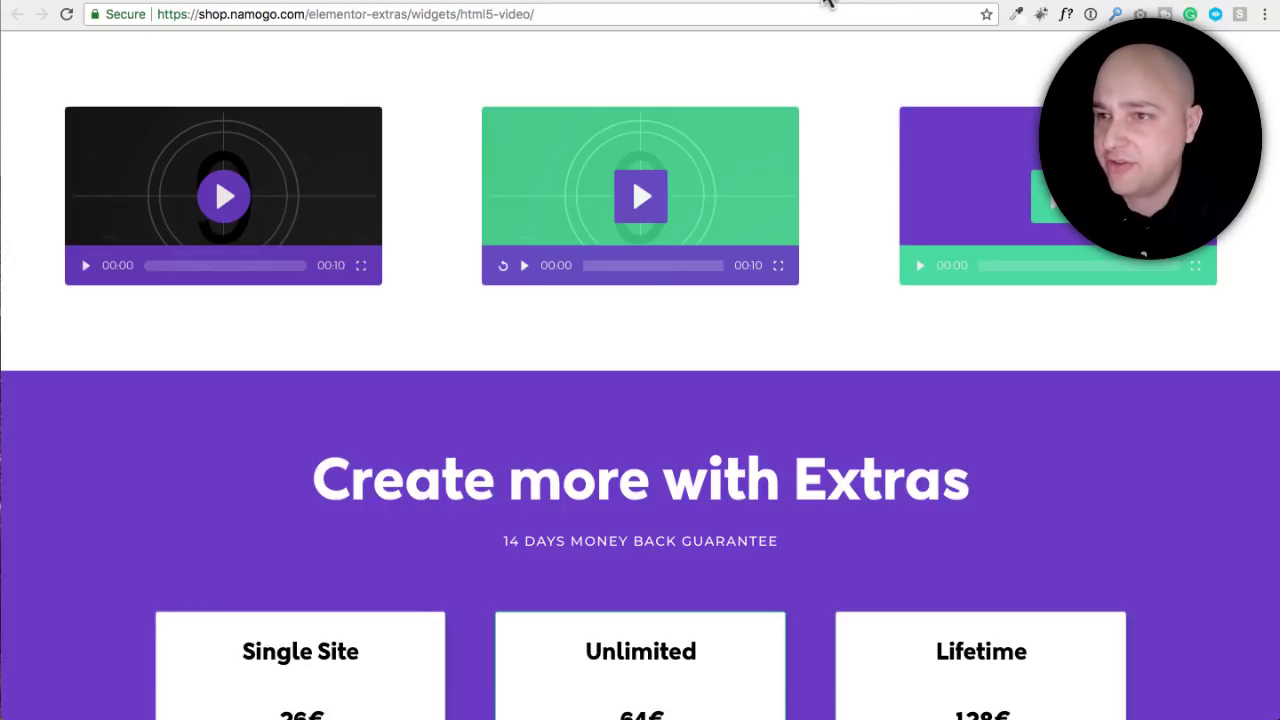
# Step: Go to the Button Groups demo and scroll down to its General Styling and Tooltips examples
pyautogui.click(840, 4)
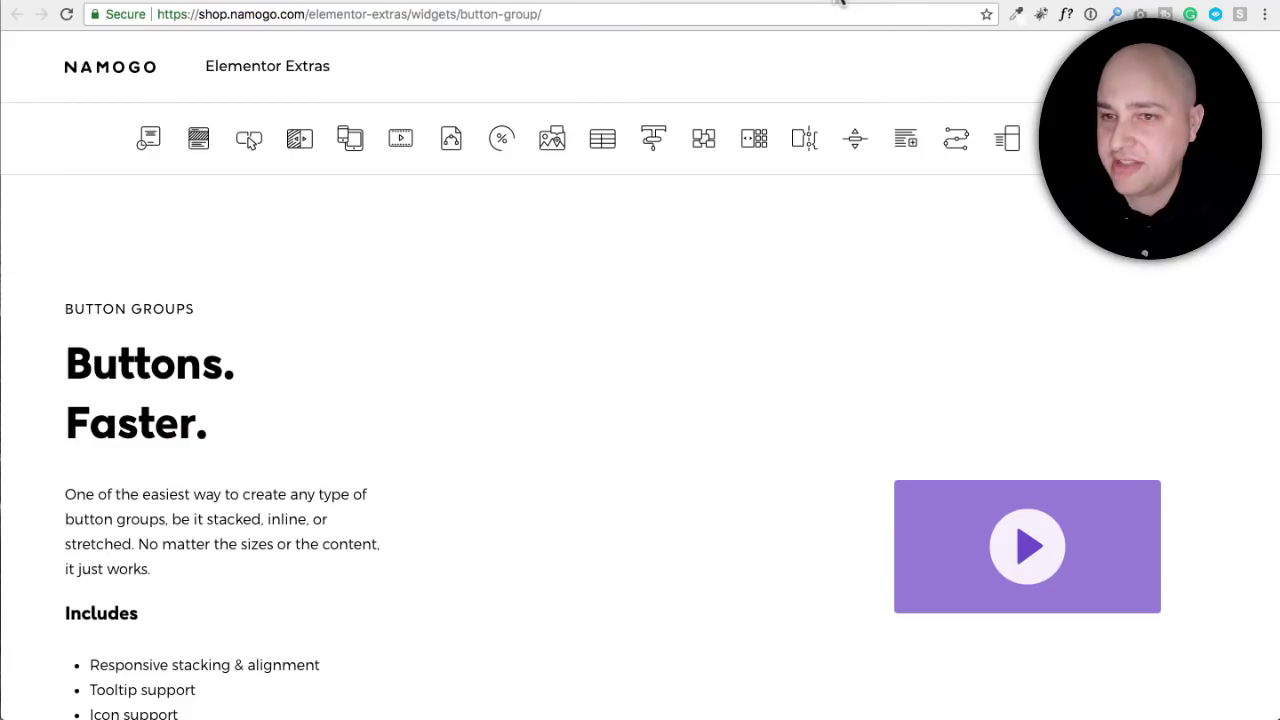
pyautogui.scroll(-1, 471, 296)
pyautogui.scroll(-2, 471, 296)
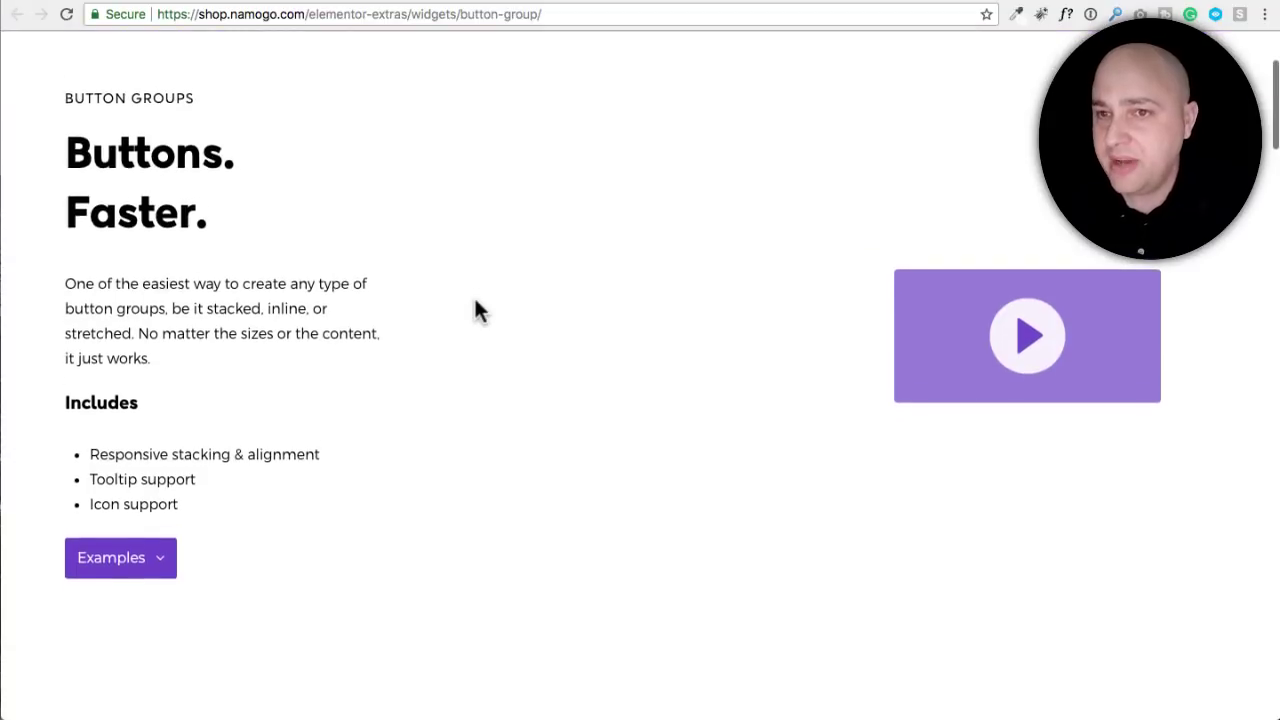
pyautogui.scroll(-5, 474, 295)
pyautogui.scroll(-5, 477, 306)
pyautogui.scroll(-2, 477, 306)
pyautogui.scroll(-2, 477, 306)
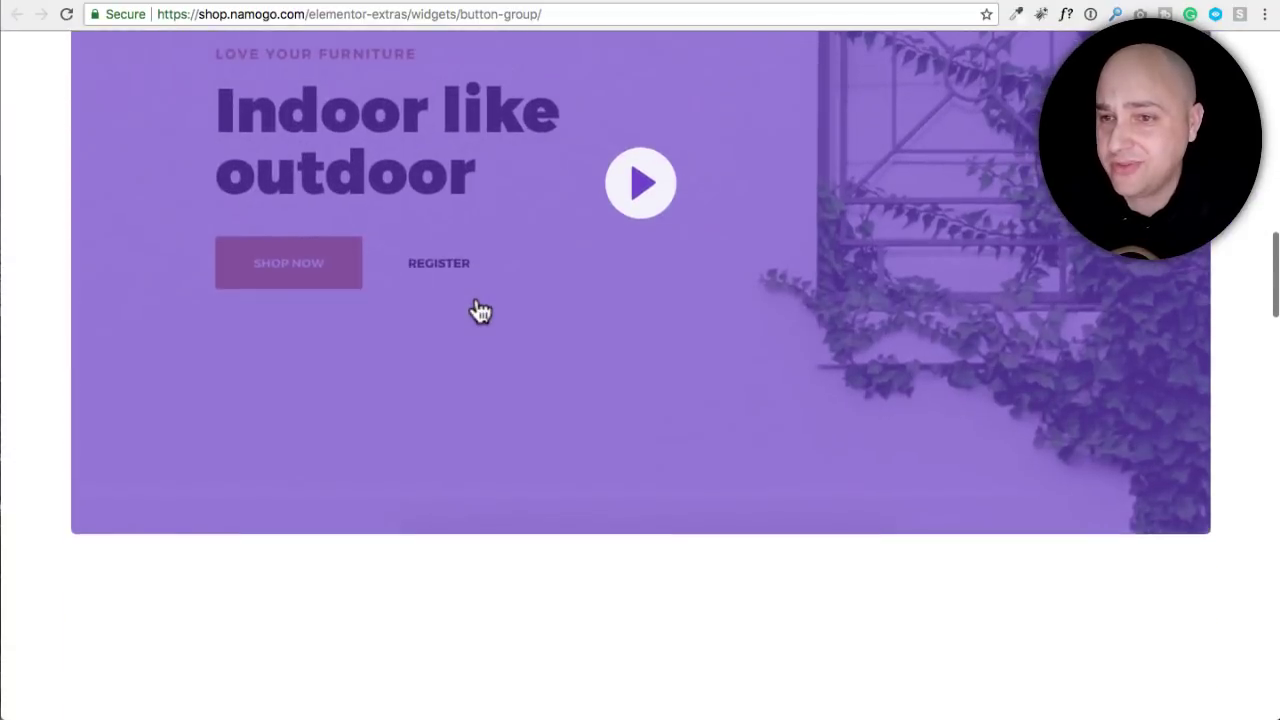
pyautogui.scroll(-4, 477, 306)
pyautogui.scroll(-3, 478, 308)
pyautogui.scroll(-4, 477, 306)
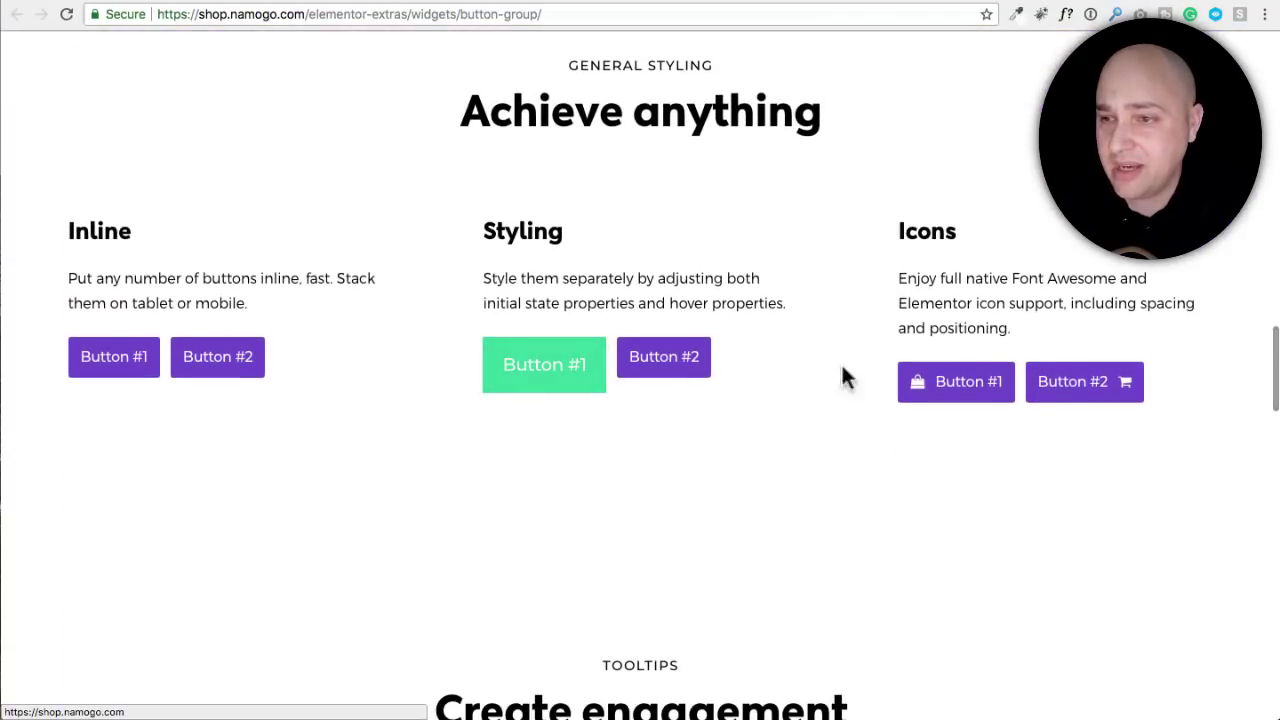
pyautogui.scroll(-4, 777, 366)
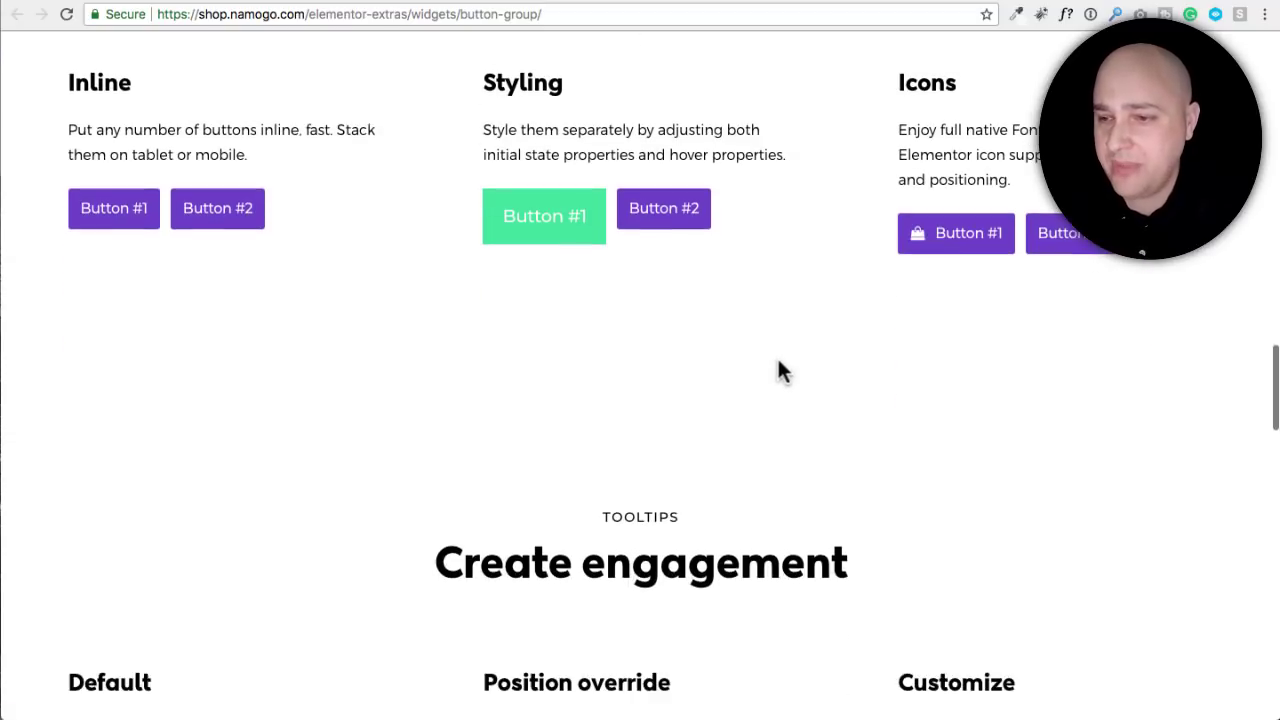
pyautogui.scroll(-5, 777, 366)
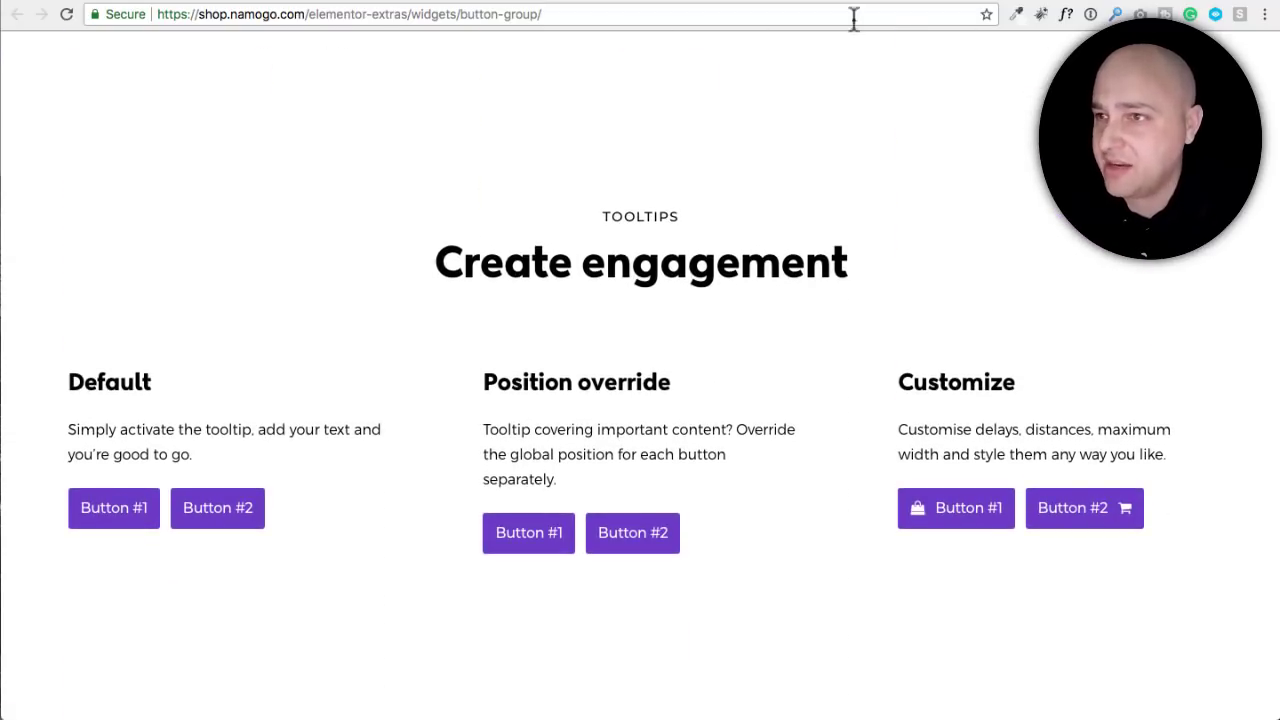
# Step: Scroll through the Parallax elements With Direction and Snap back examples and return to the top
pyautogui.scroll(-2, 716, 292)
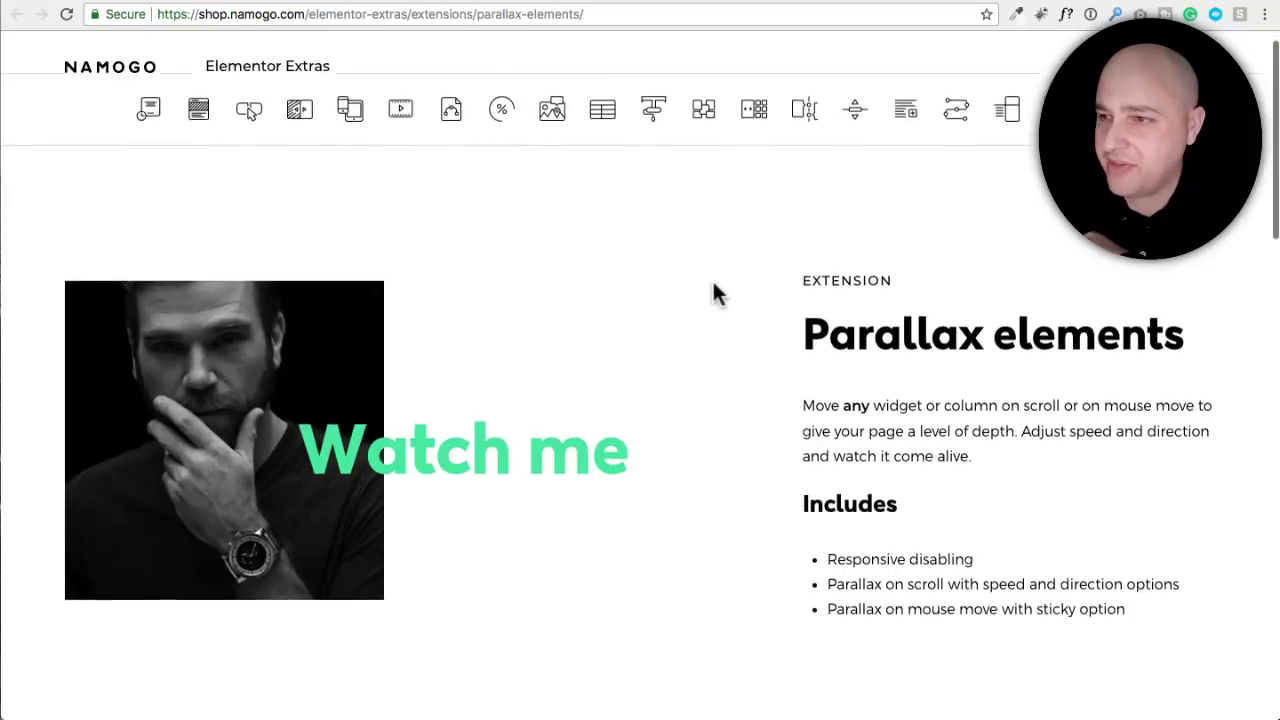
pyautogui.scroll(2, 713, 293)
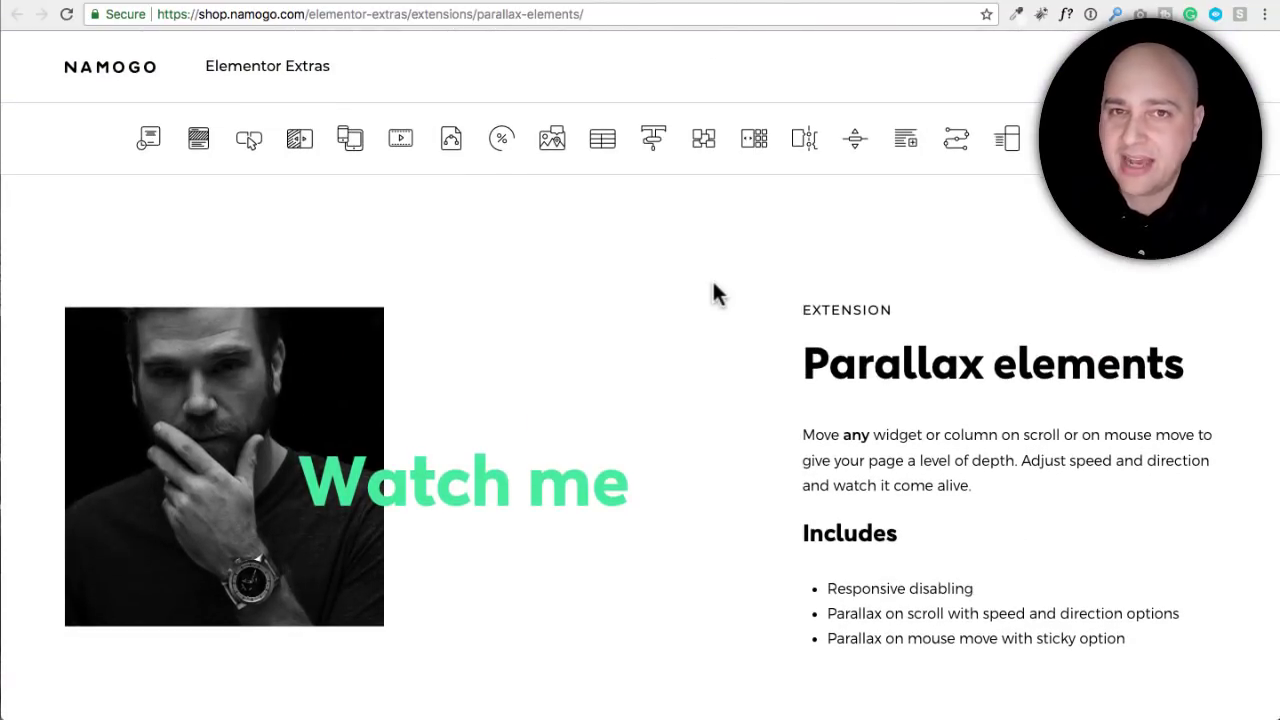
pyautogui.scroll(-2, 713, 293)
pyautogui.scroll(2, 713, 293)
pyautogui.scroll(-2, 713, 293)
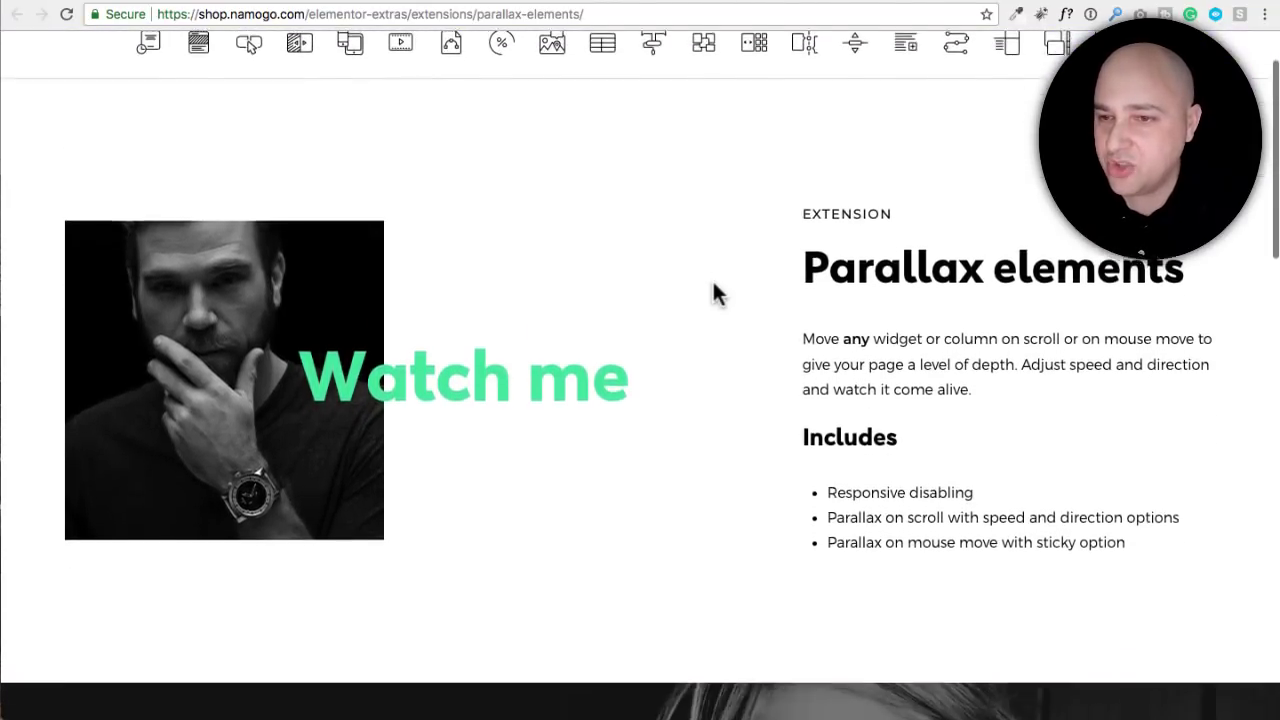
pyautogui.scroll(1, 713, 292)
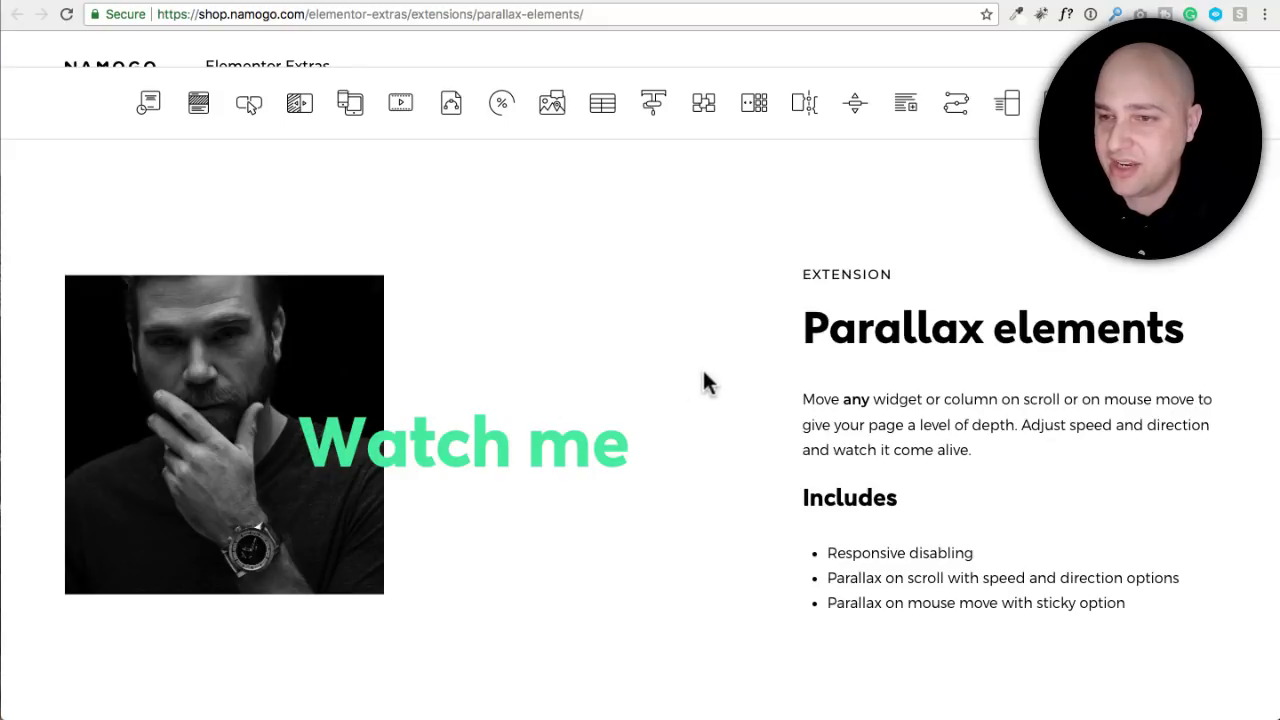
pyautogui.scroll(-3, 703, 380)
pyautogui.scroll(2, 703, 380)
pyautogui.scroll(-1, 703, 380)
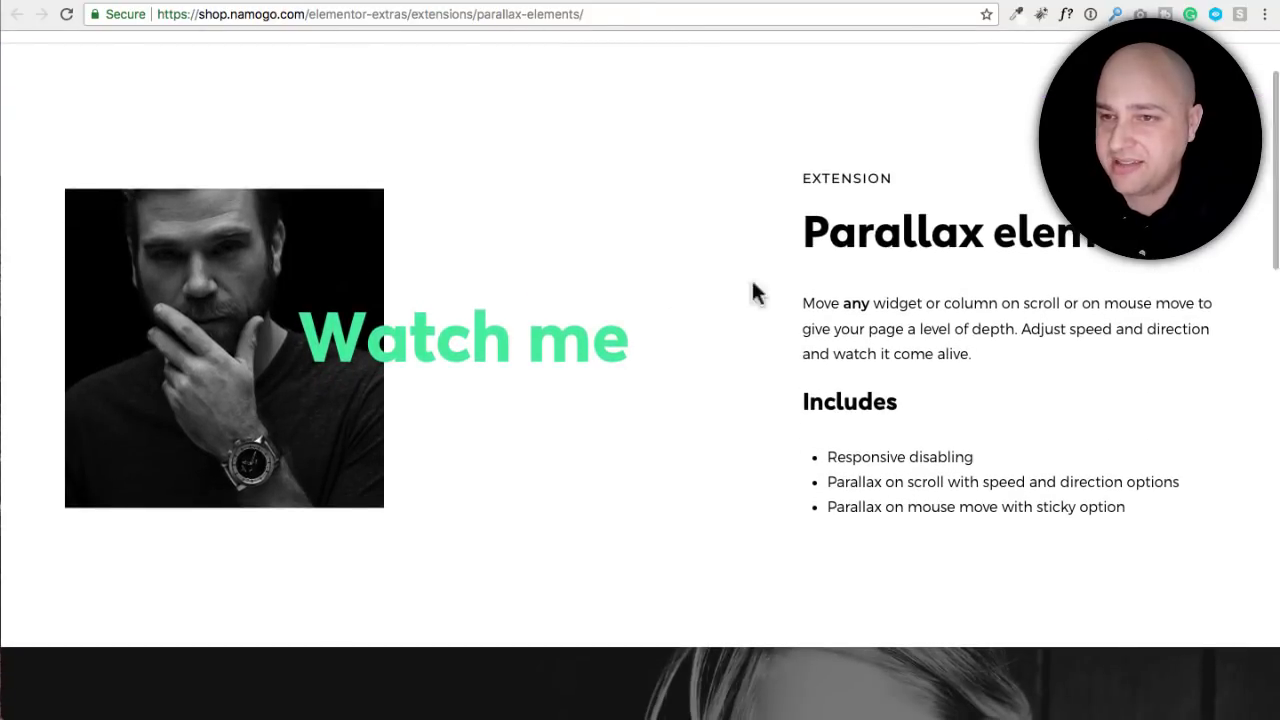
pyautogui.scroll(-3, 780, 286)
pyautogui.scroll(3, 798, 280)
pyautogui.scroll(-5, 790, 277)
pyautogui.scroll(-3, 760, 276)
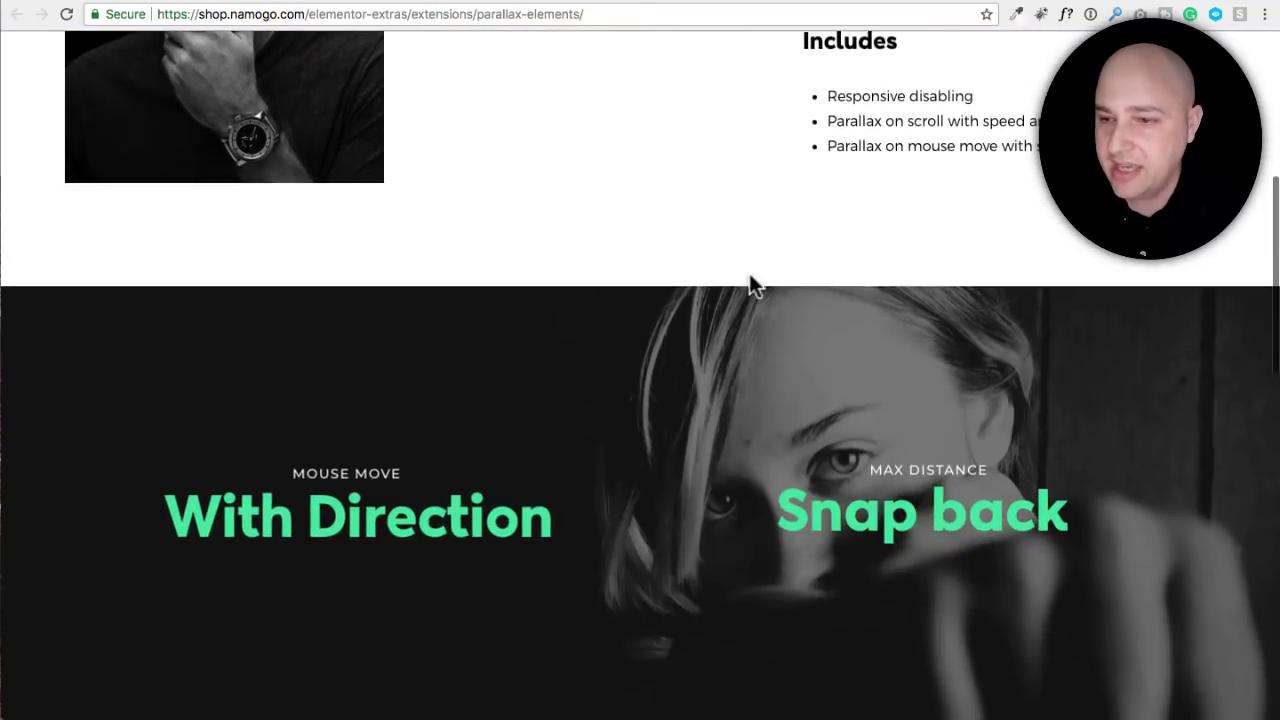
pyautogui.scroll(-4, 749, 277)
pyautogui.scroll(-1, 749, 277)
pyautogui.scroll(1, 749, 273)
pyautogui.scroll(3, 749, 273)
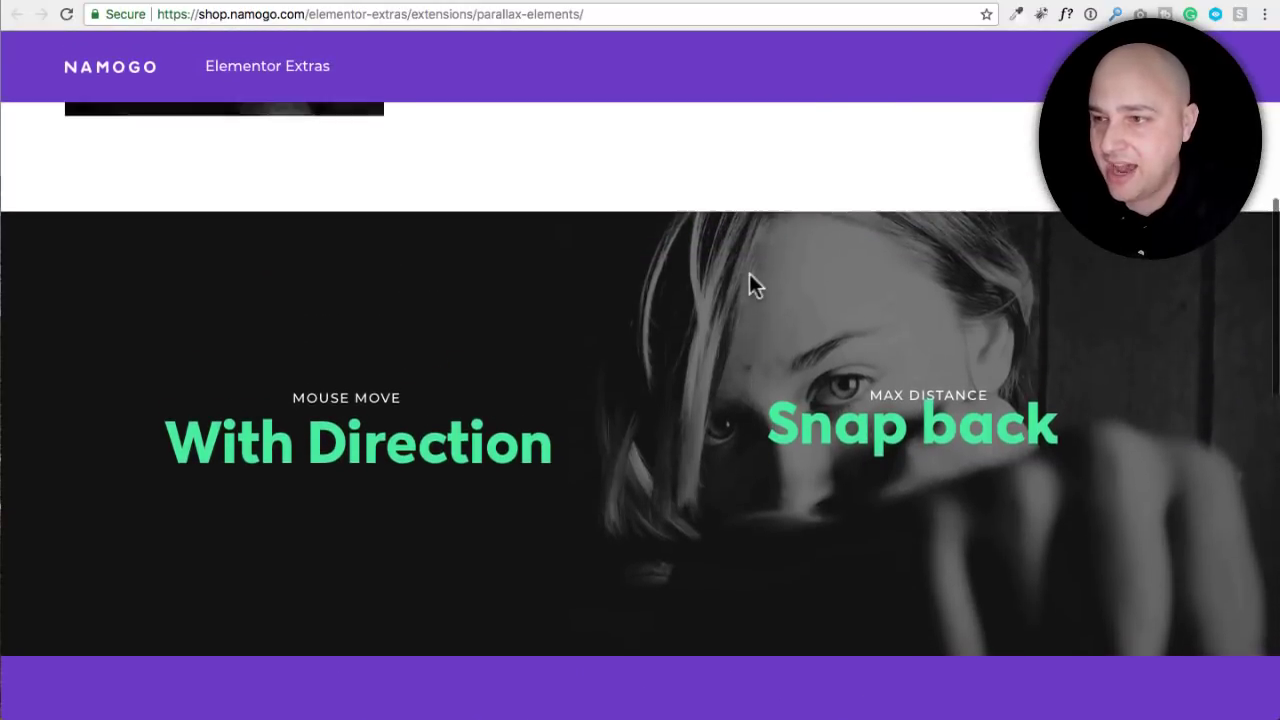
pyautogui.scroll(3, 749, 273)
pyautogui.scroll(-4, 749, 273)
pyautogui.scroll(-2, 749, 275)
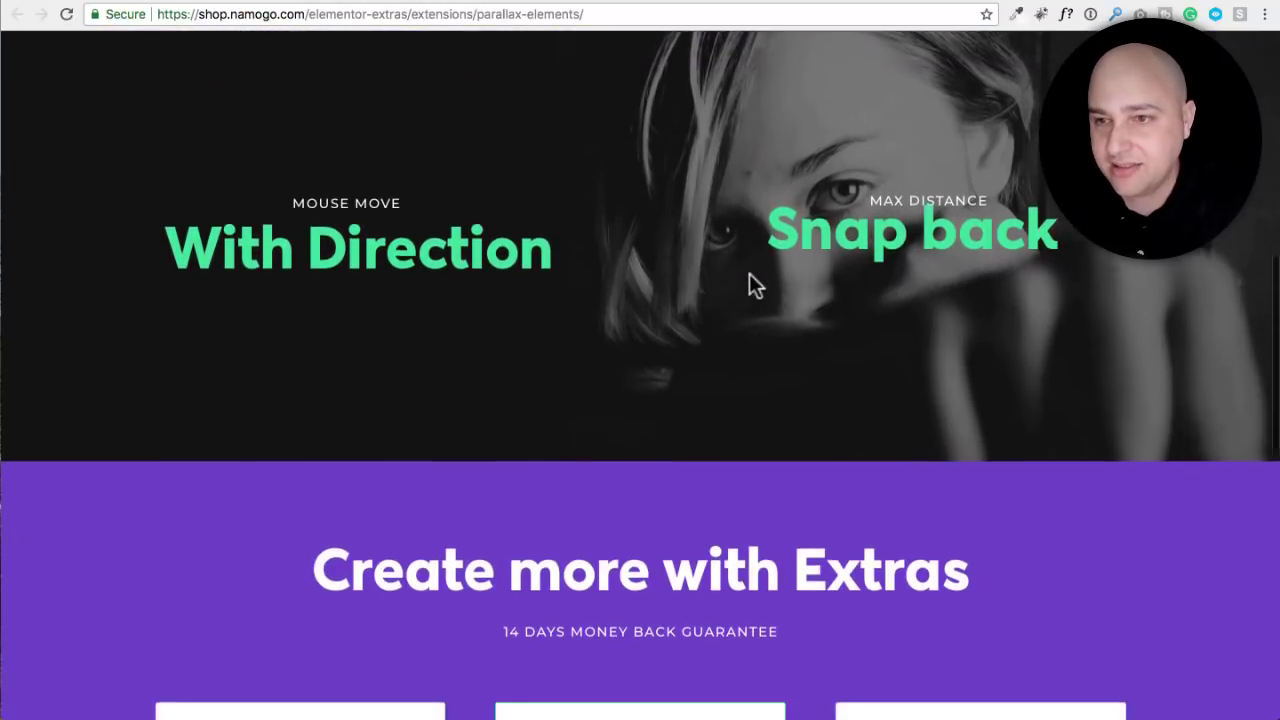
pyautogui.scroll(-2, 749, 275)
pyautogui.scroll(6, 749, 275)
pyautogui.scroll(5, 748, 285)
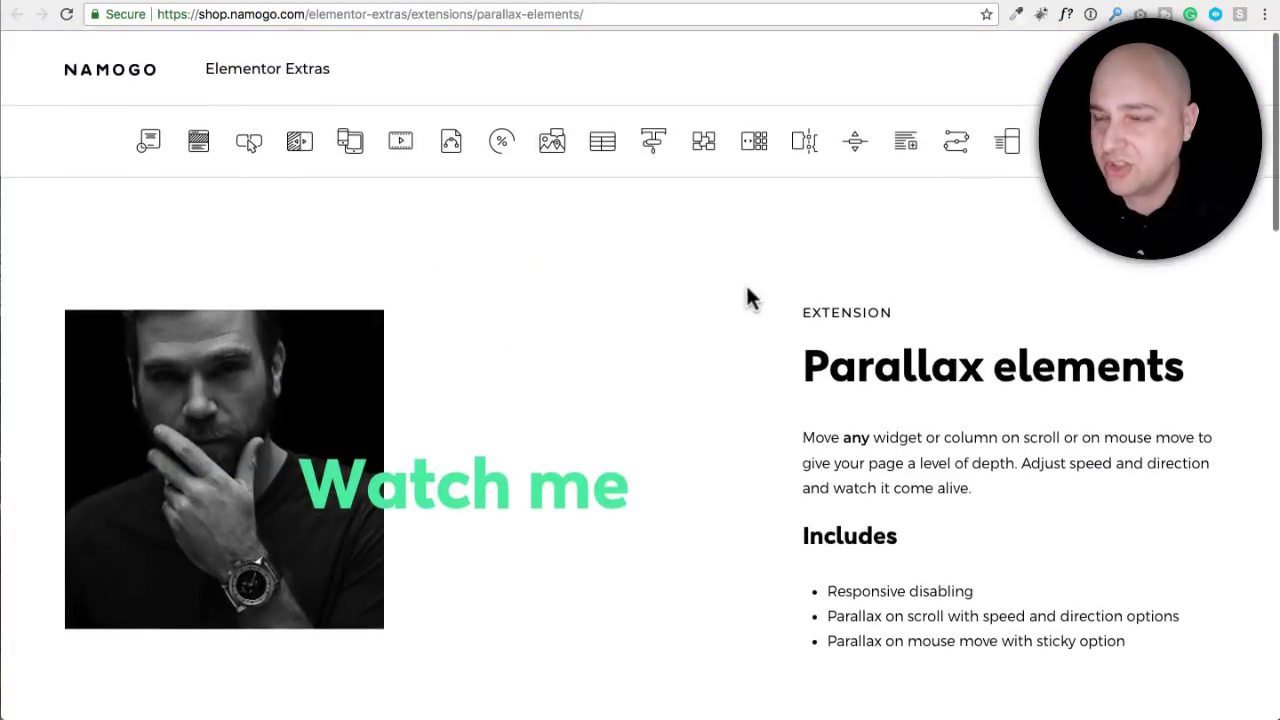
# Step: Go to the Parallax Background demo and scroll past the Parallax Up and Left examples to the pricing plans
pyautogui.click(1005, 8)
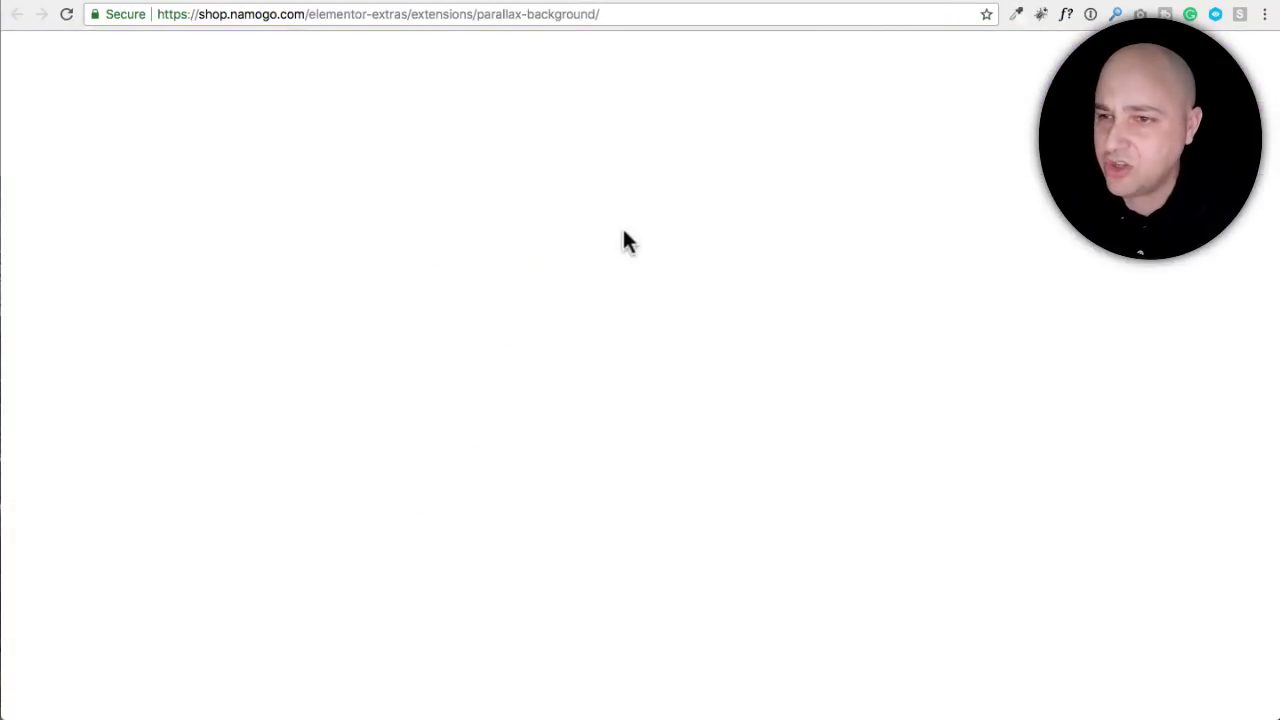
pyautogui.scroll(-3, 510, 230)
pyautogui.scroll(-1, 512, 222)
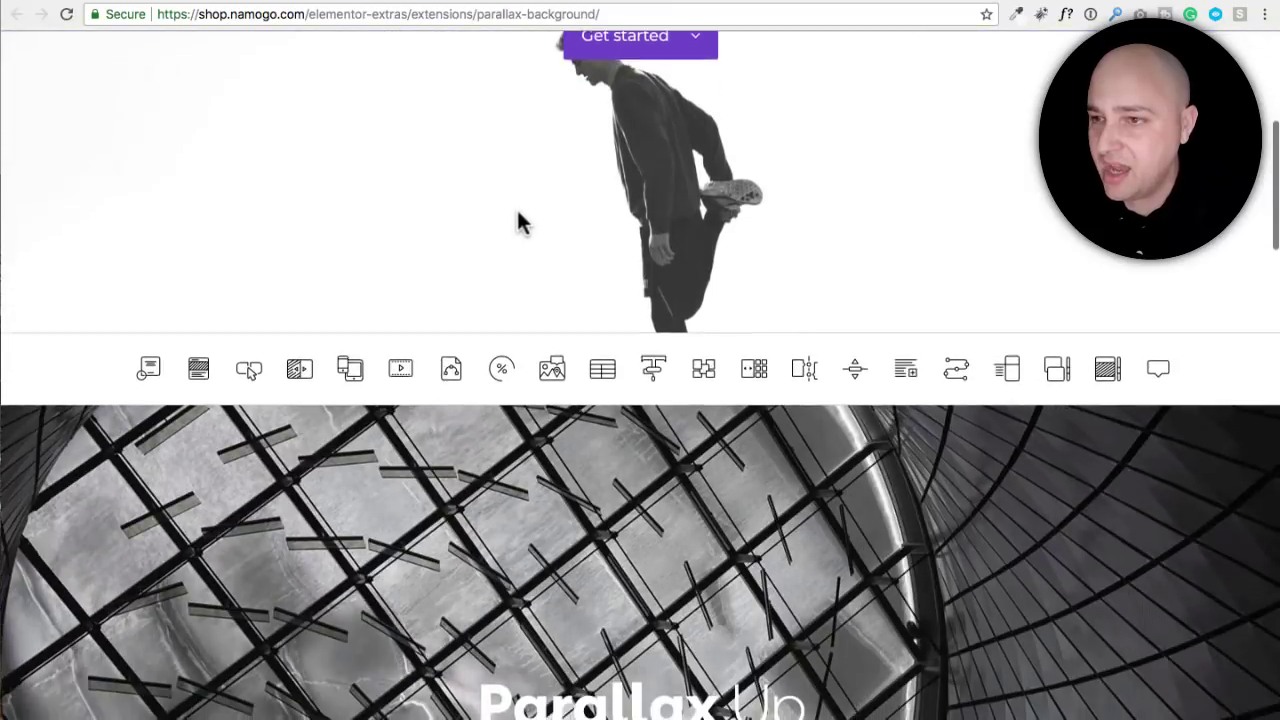
pyautogui.scroll(-3, 518, 220)
pyautogui.scroll(-2, 520, 218)
pyautogui.scroll(-2, 522, 214)
pyautogui.scroll(-2, 524, 219)
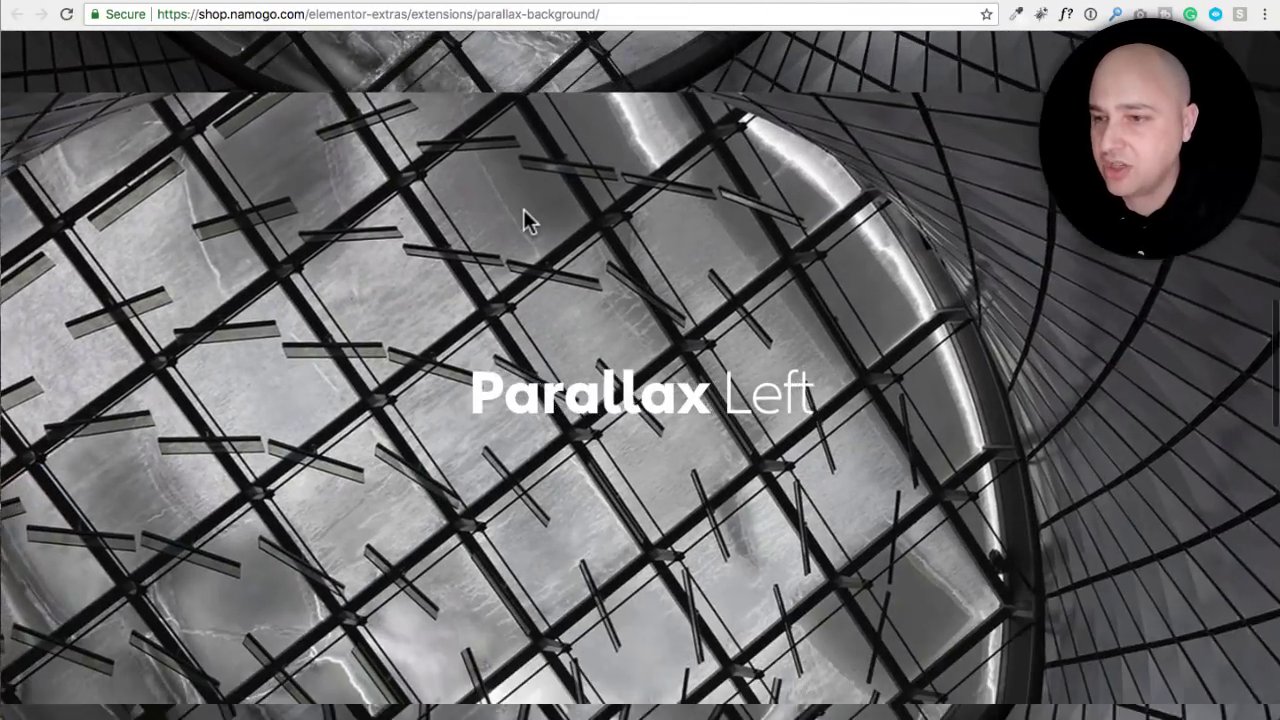
pyautogui.scroll(-3, 524, 219)
pyautogui.scroll(-3, 524, 219)
pyautogui.scroll(-1, 526, 218)
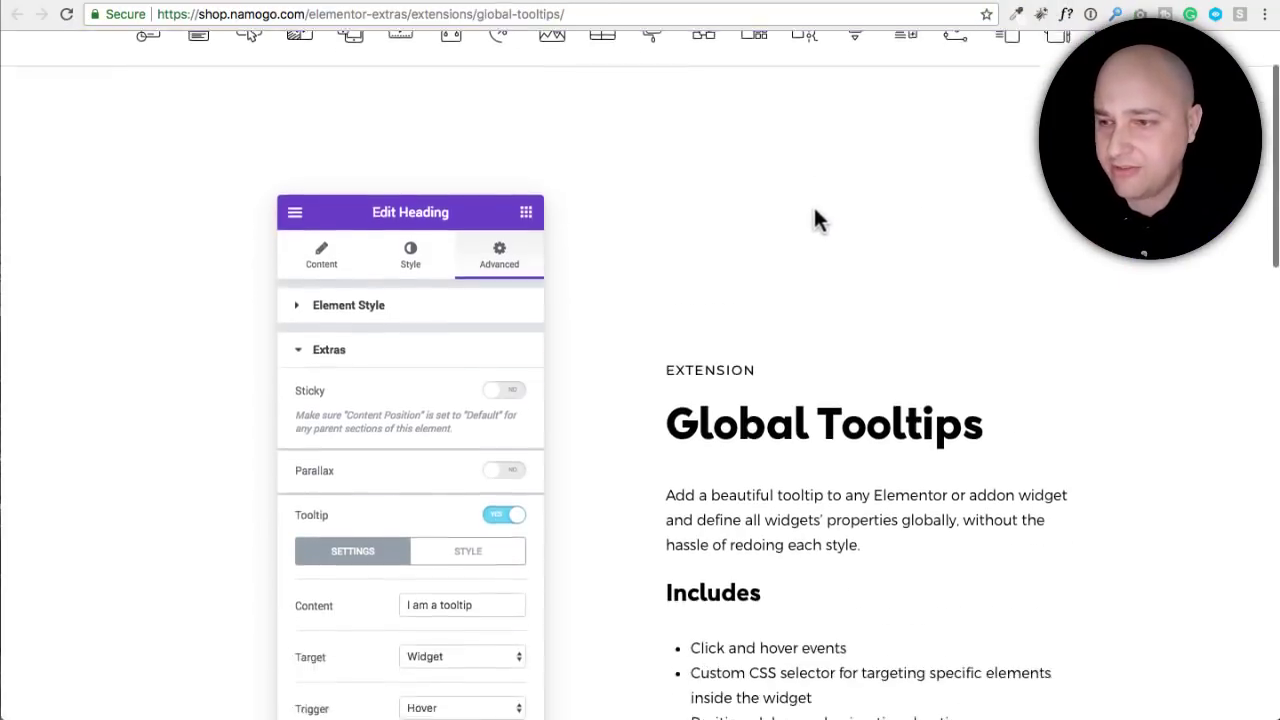
# Step: Scroll up and down through the Global Tooltips demo page
pyautogui.scroll(-2, 810, 210)
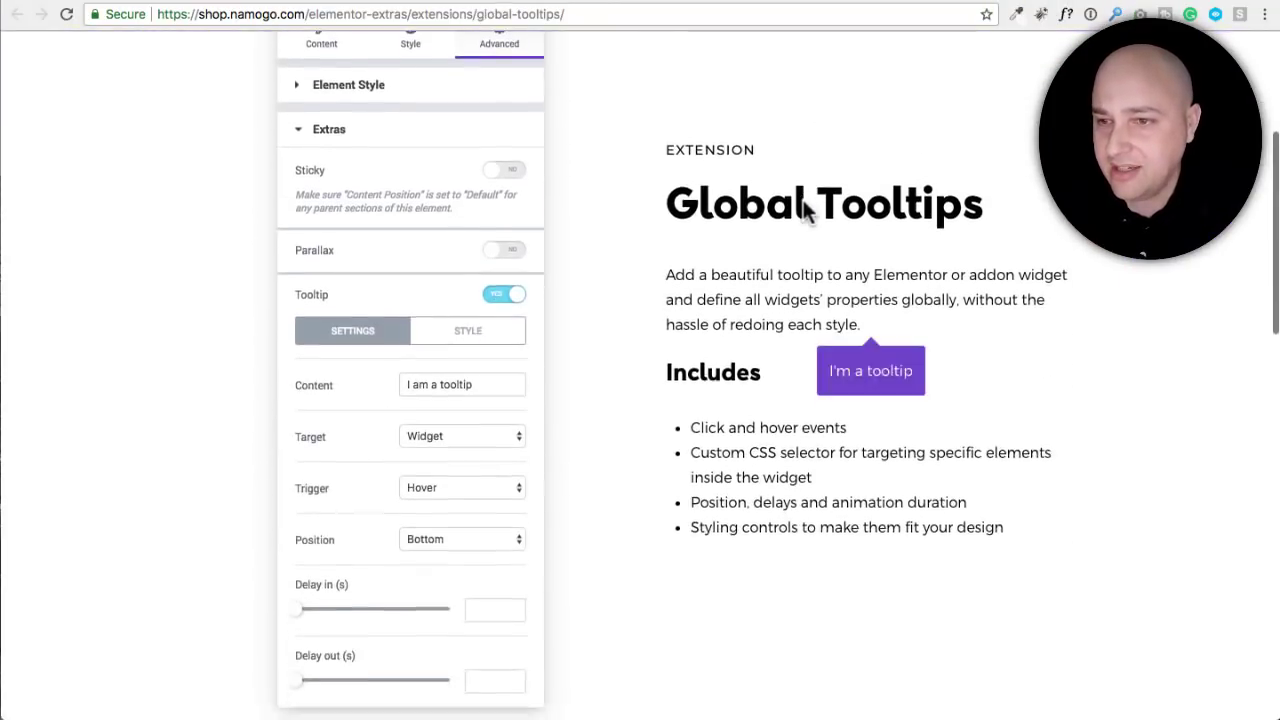
pyautogui.scroll(-3, 805, 206)
pyautogui.scroll(1, 805, 203)
pyautogui.scroll(1, 760, 240)
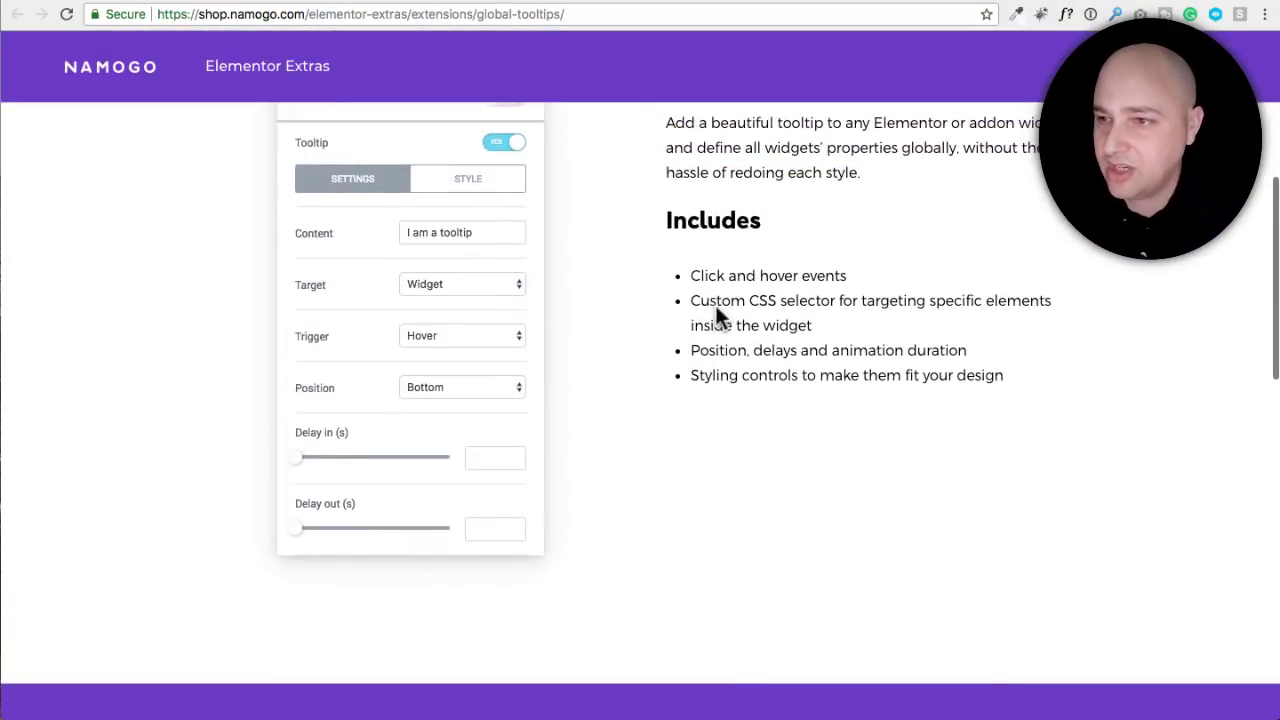
pyautogui.scroll(2, 720, 303)
pyautogui.scroll(1, 740, 305)
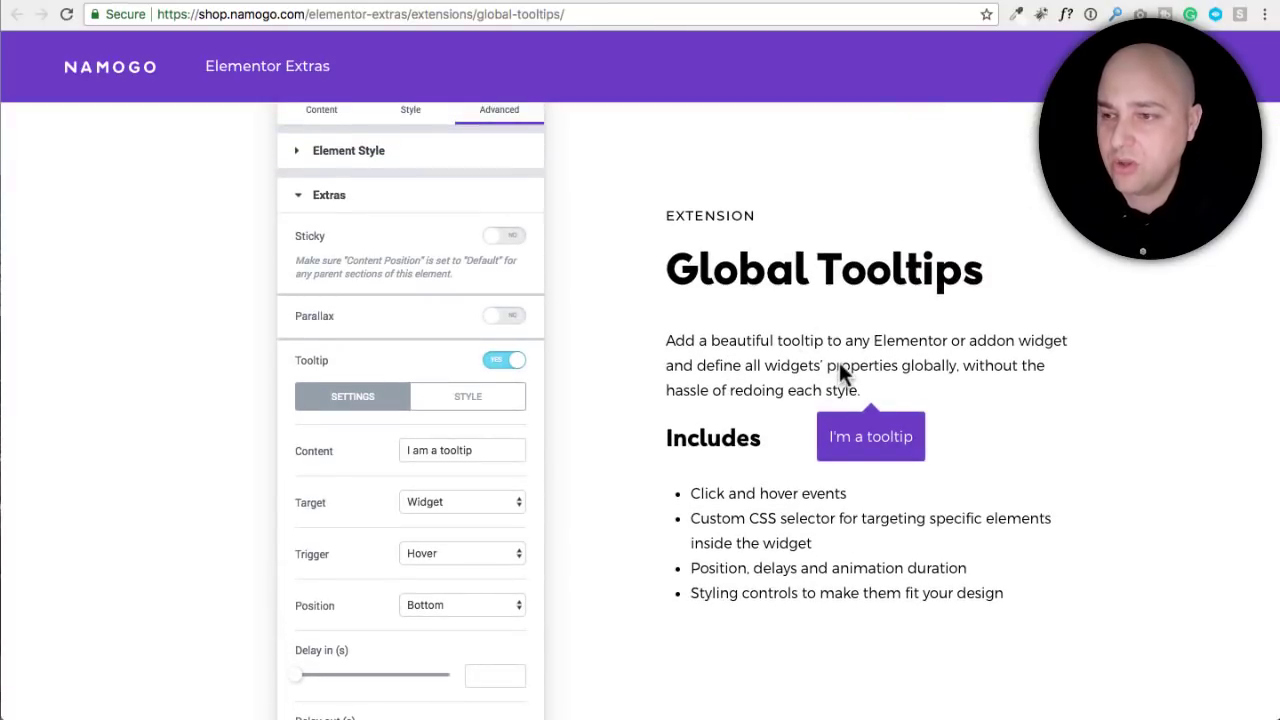
pyautogui.scroll(-3, 806, 331)
pyautogui.scroll(-2, 794, 311)
pyautogui.scroll(-4, 671, 314)
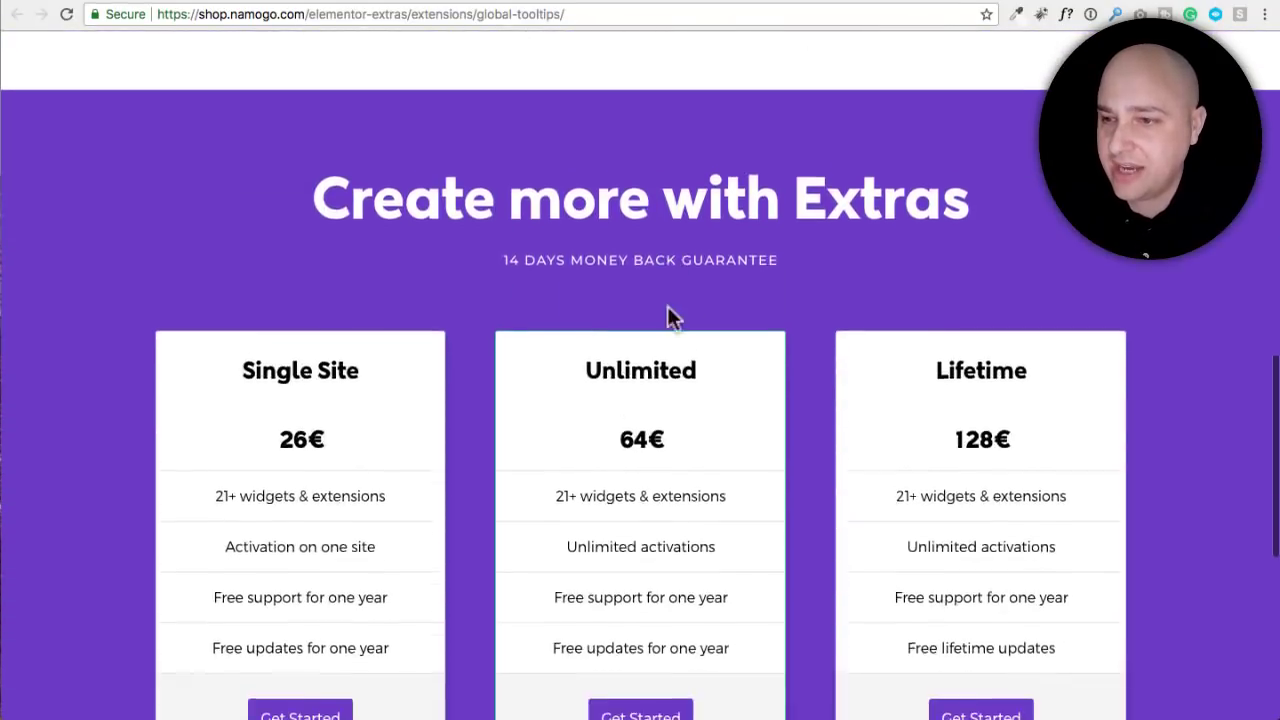
pyautogui.scroll(4, 857, 250)
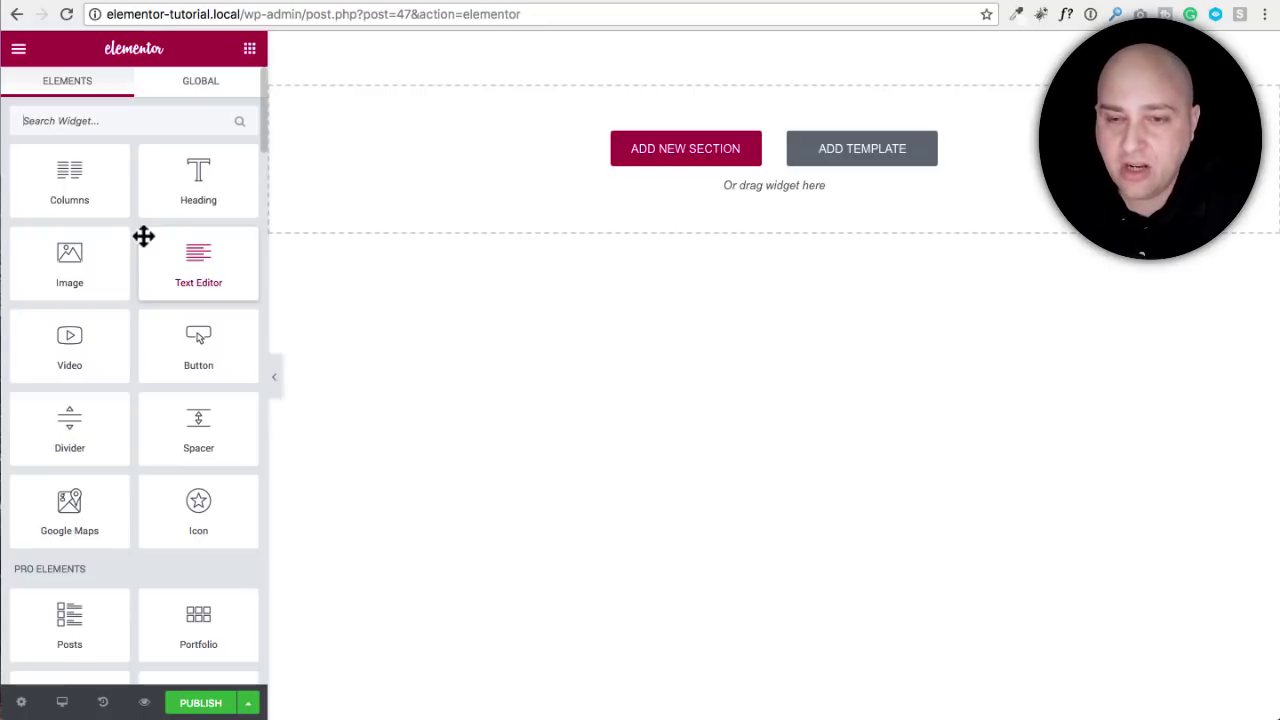
# Step: Scroll the Elements panel to the Elementor Extras group showing Switcher, Timeline, Table, Unfold and HTML5 Video
pyautogui.scroll(-1, 154, 229)
pyautogui.scroll(-5, 150, 229)
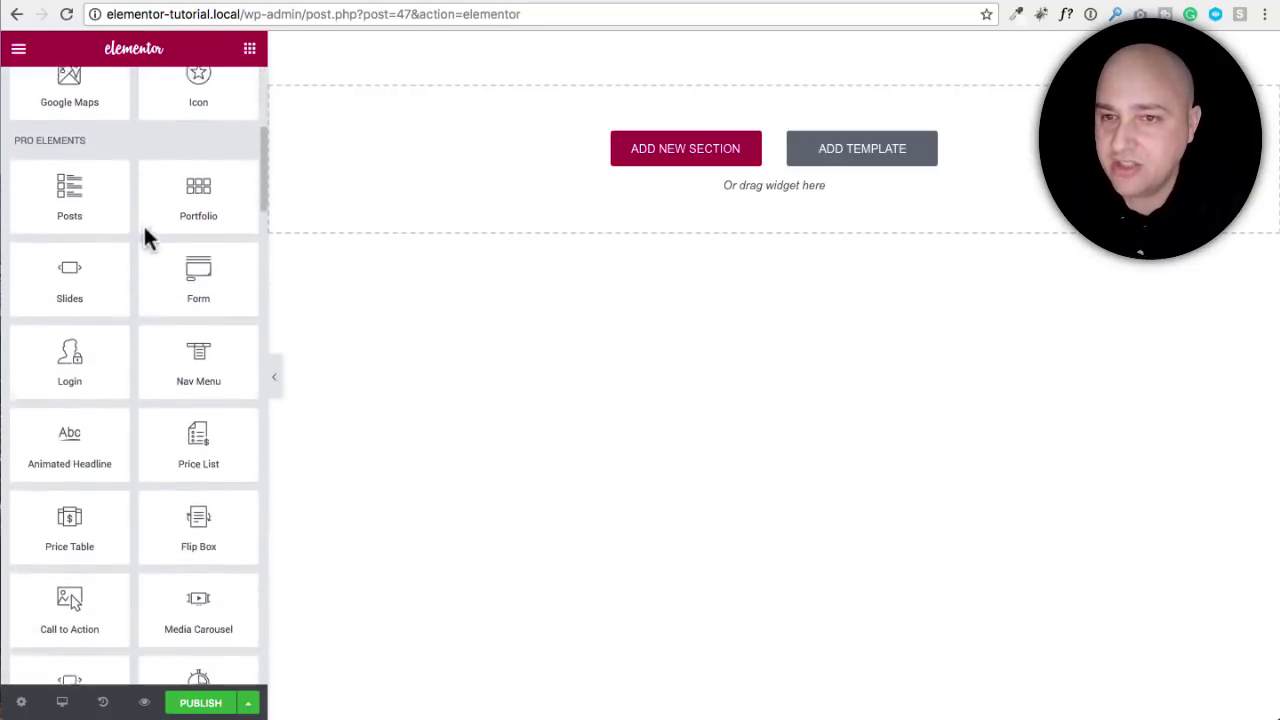
pyautogui.scroll(-1, 146, 230)
pyautogui.scroll(-3, 146, 230)
pyautogui.scroll(-2, 146, 230)
pyautogui.scroll(-4, 143, 223)
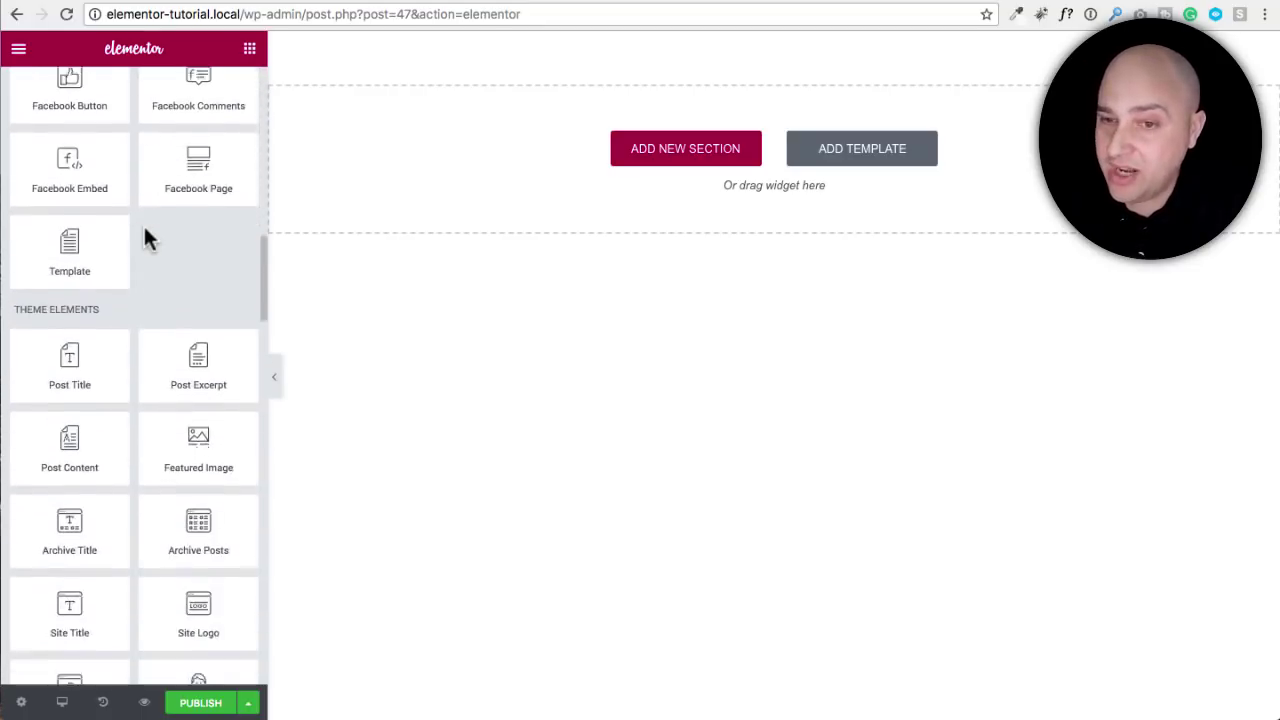
pyautogui.scroll(-1, 143, 223)
pyautogui.scroll(-4, 145, 238)
pyautogui.scroll(-2, 145, 238)
pyautogui.scroll(-5, 146, 229)
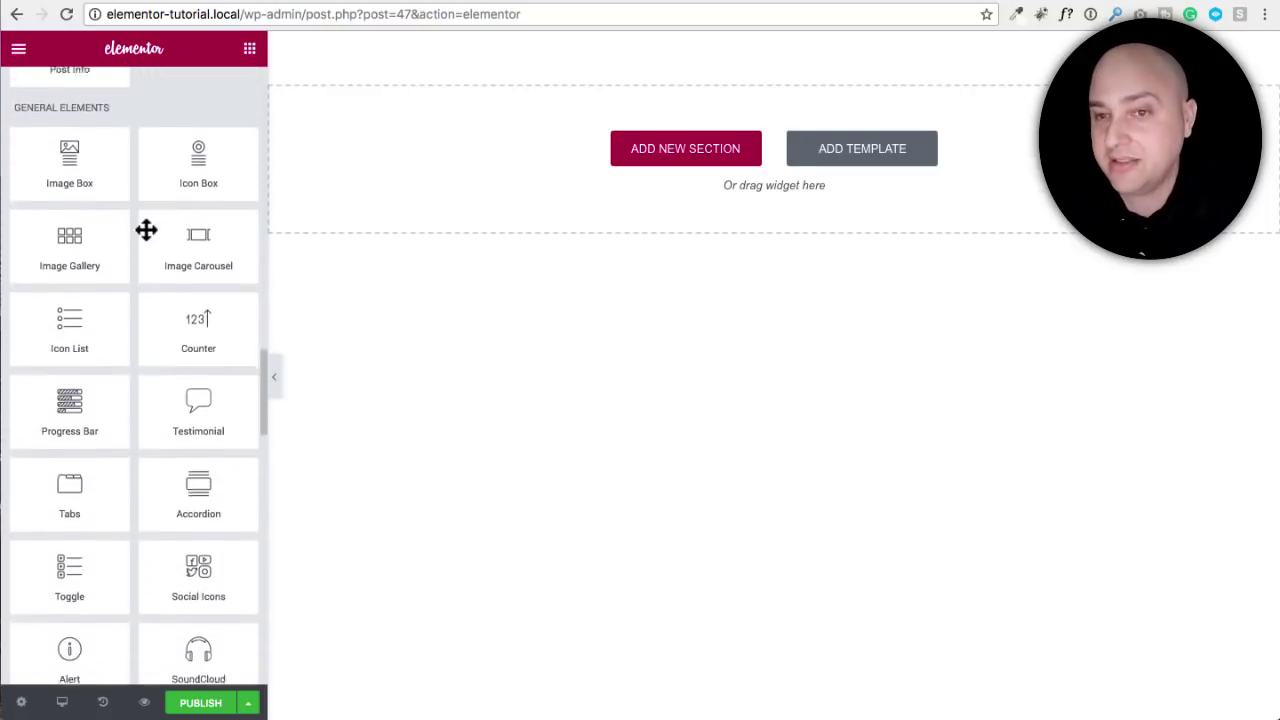
pyautogui.scroll(-5, 146, 229)
pyautogui.scroll(-2, 146, 230)
pyautogui.scroll(-3, 146, 229)
pyautogui.scroll(-5, 146, 229)
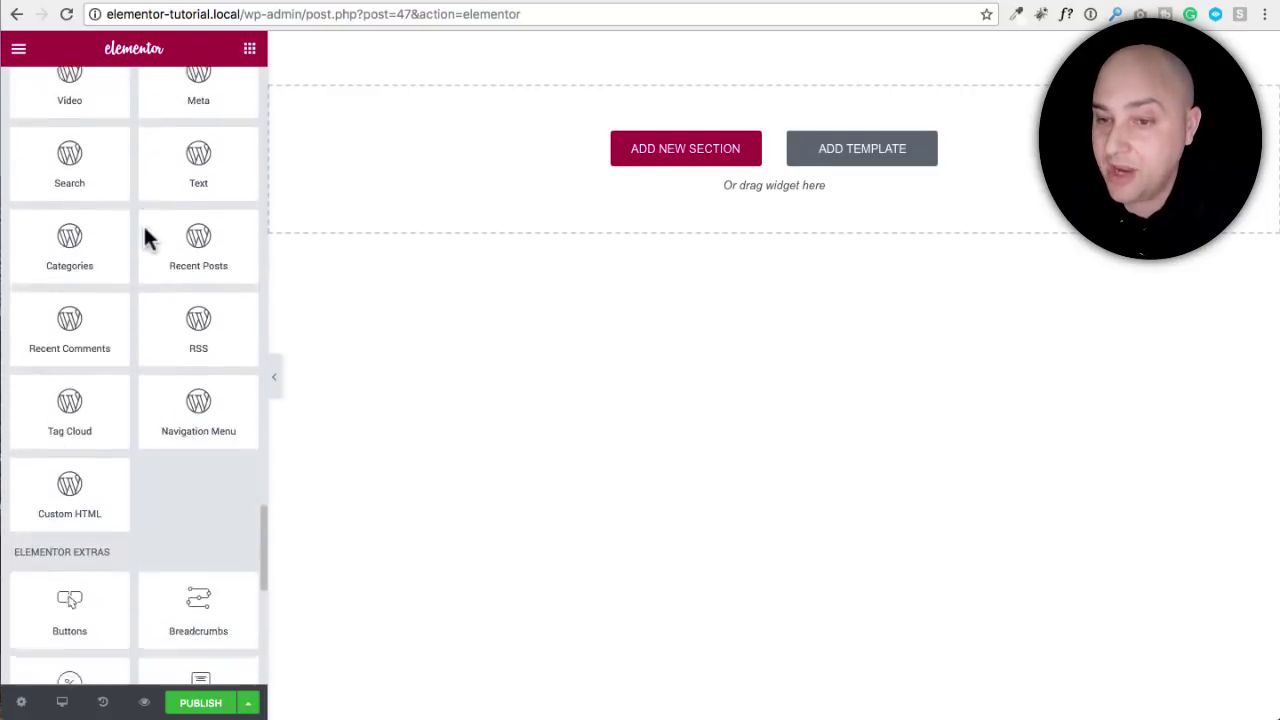
pyautogui.scroll(-4, 146, 229)
pyautogui.scroll(-2, 146, 230)
pyautogui.scroll(-1, 146, 230)
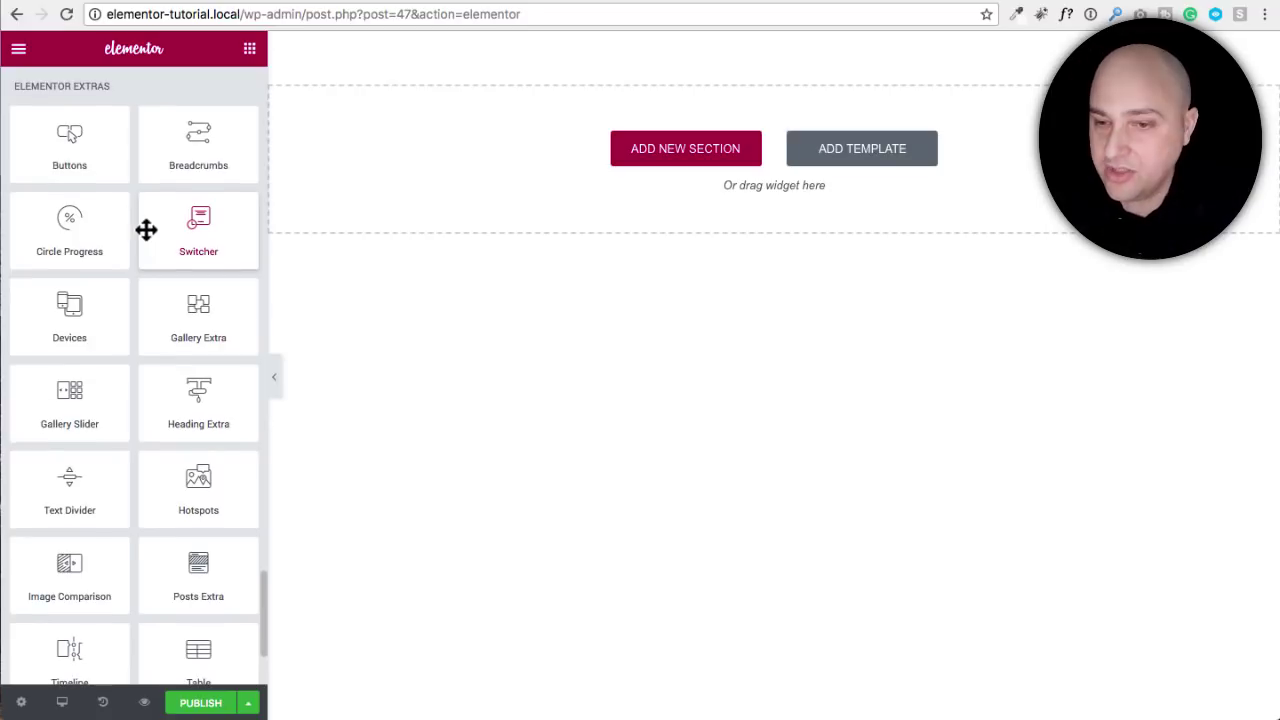
pyautogui.scroll(-3, 146, 229)
pyautogui.scroll(-2, 150, 330)
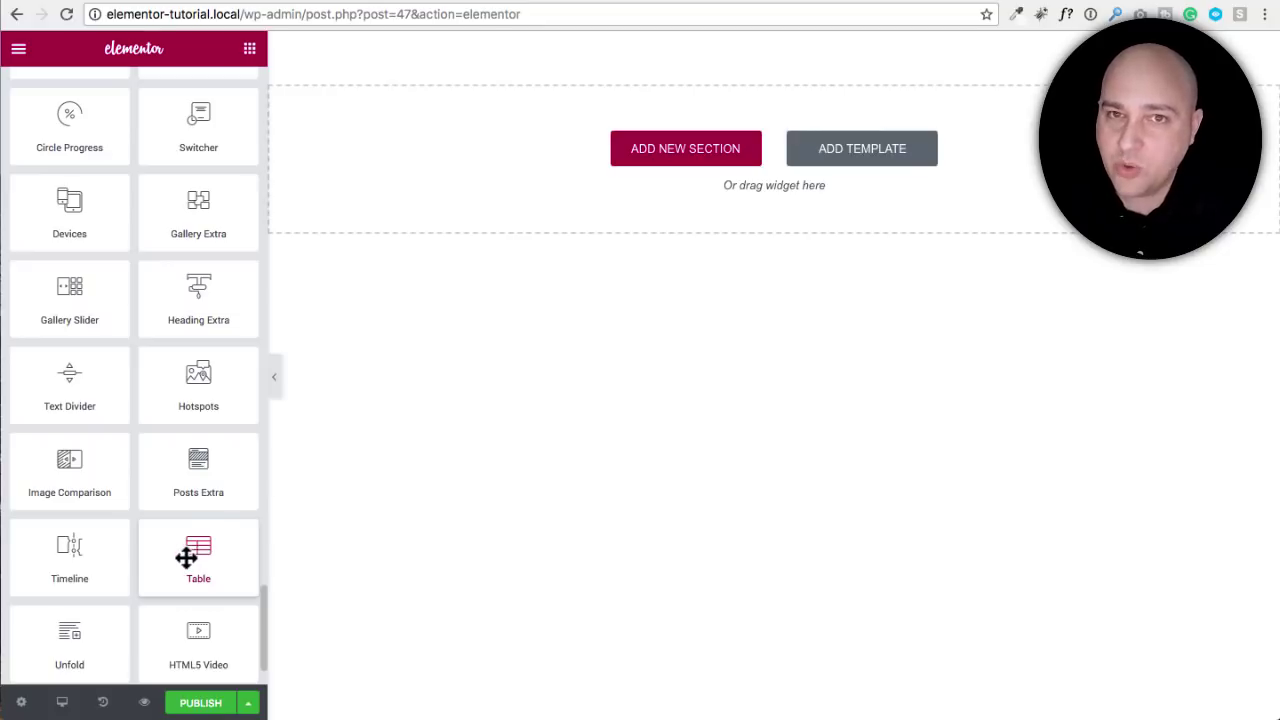
# Step: Drag a Table widget onto the empty page and select it
pyautogui.moveTo(187, 557)
pyautogui.mouseDown()
pyautogui.moveTo(251, 500)
pyautogui.moveTo(457, 149)
pyautogui.mouseUp()
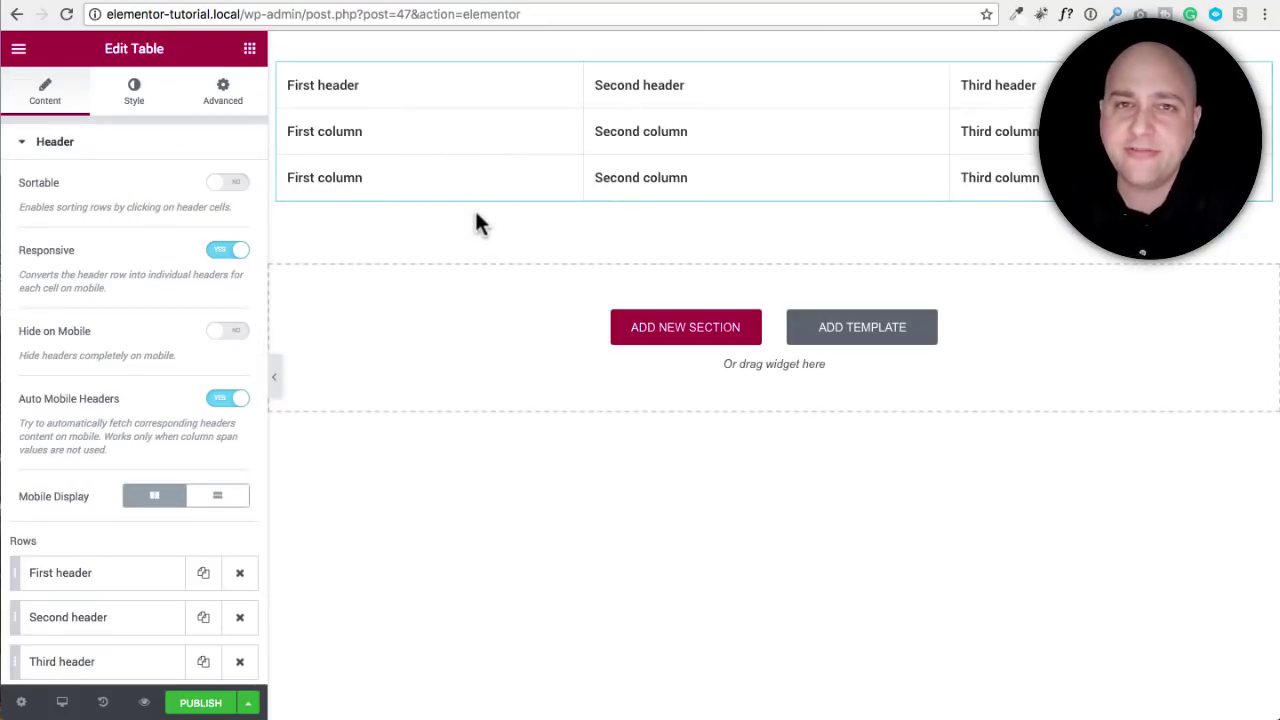
pyautogui.moveTo(533, 138)
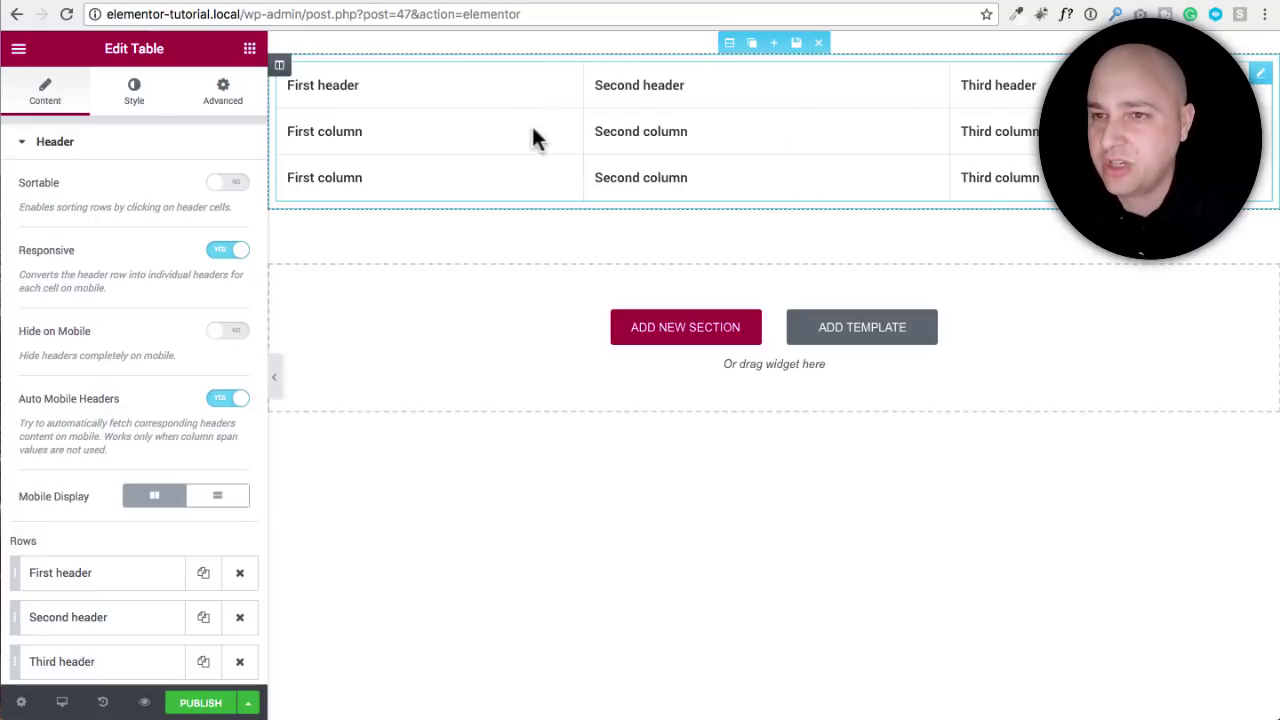
pyautogui.click(531, 123)
pyautogui.scroll(-2, 117, 174)
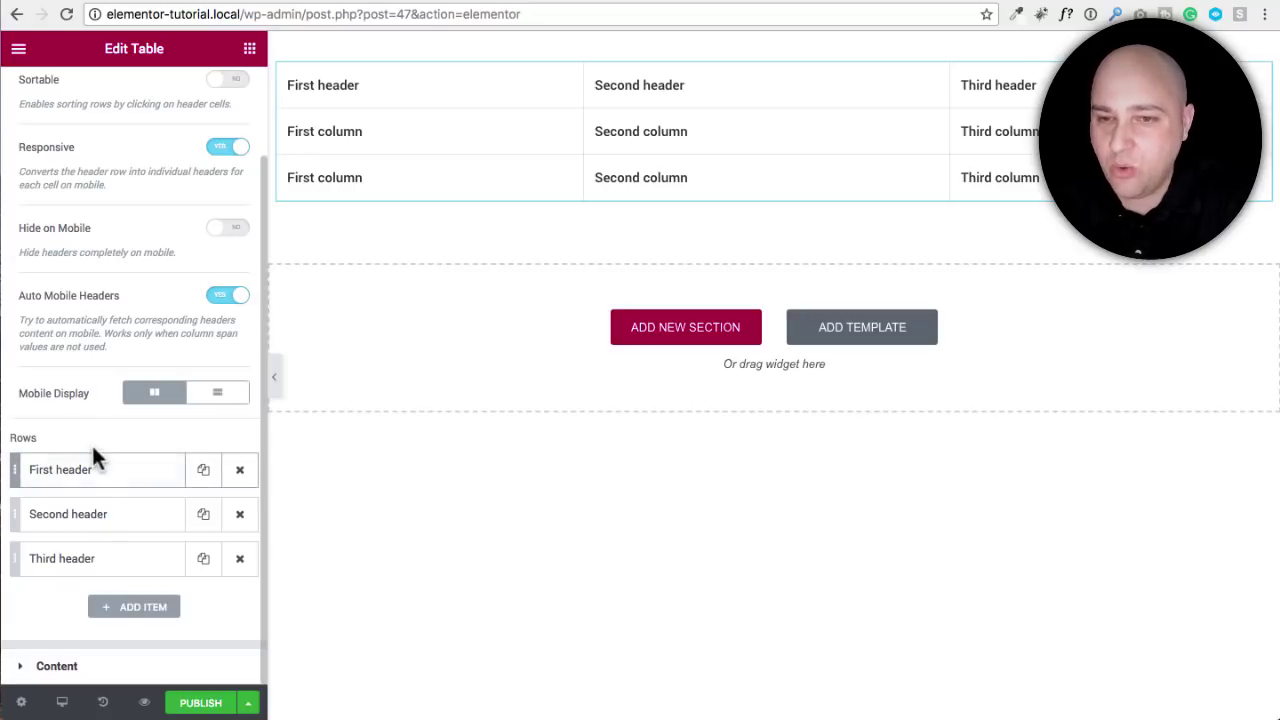
# Step: Switch between the table's header and content settings sections
pyautogui.click(50, 667)
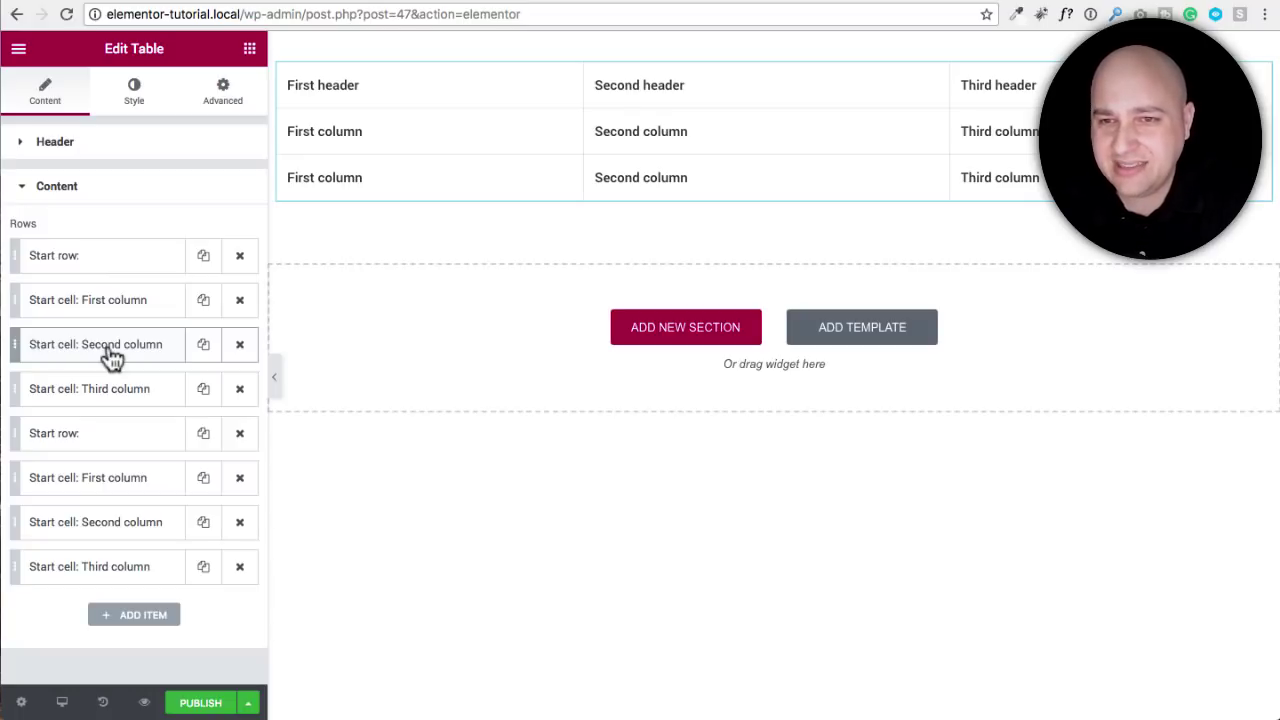
pyautogui.click(35, 146)
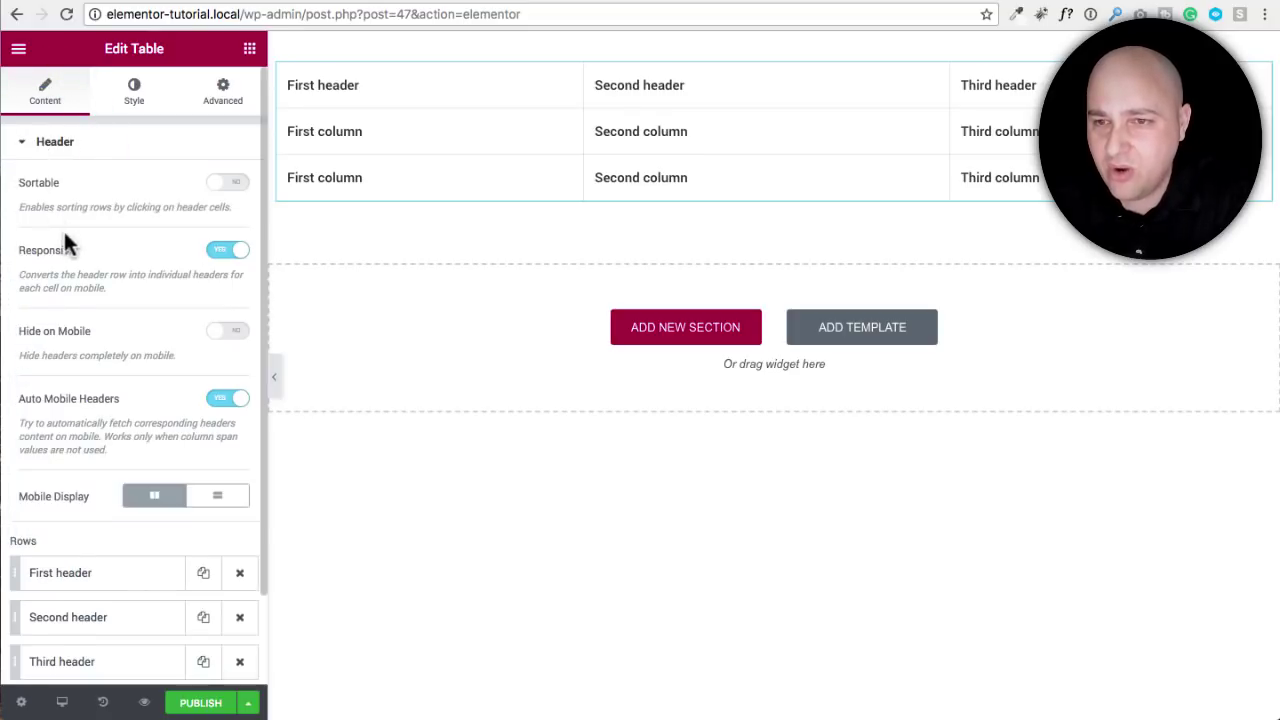
pyautogui.scroll(-2, 63, 240)
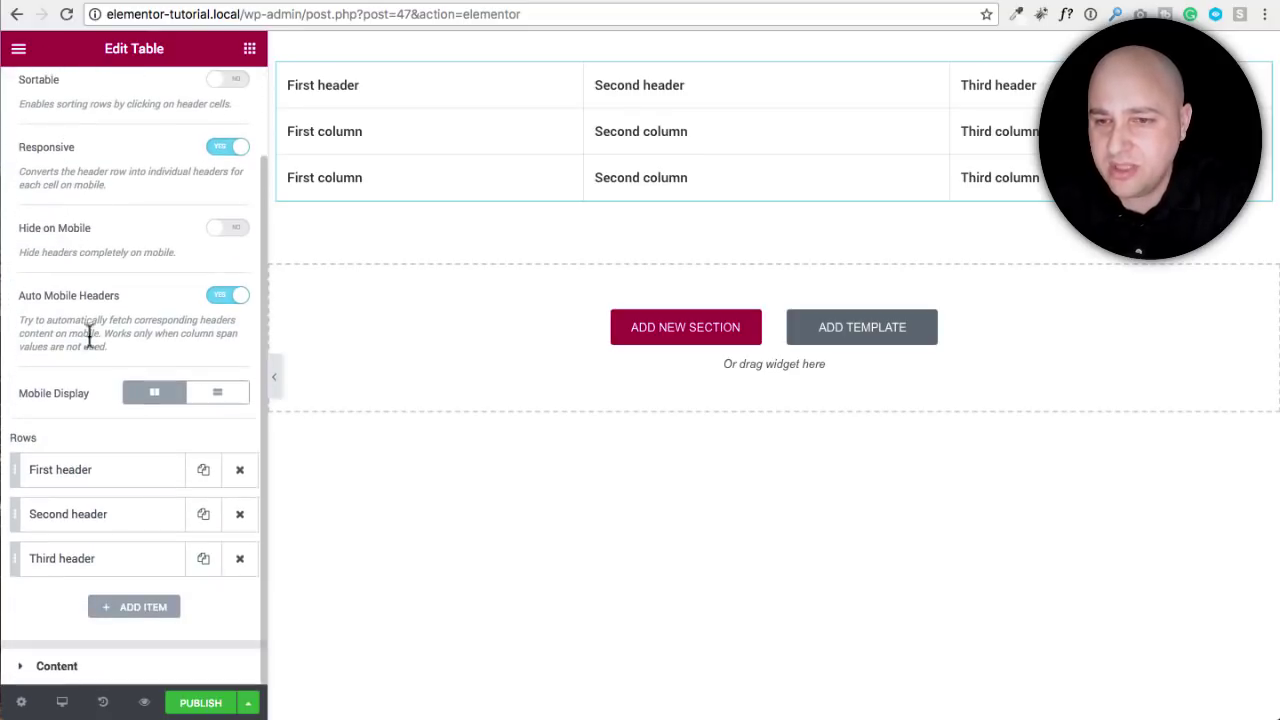
pyautogui.click(50, 672)
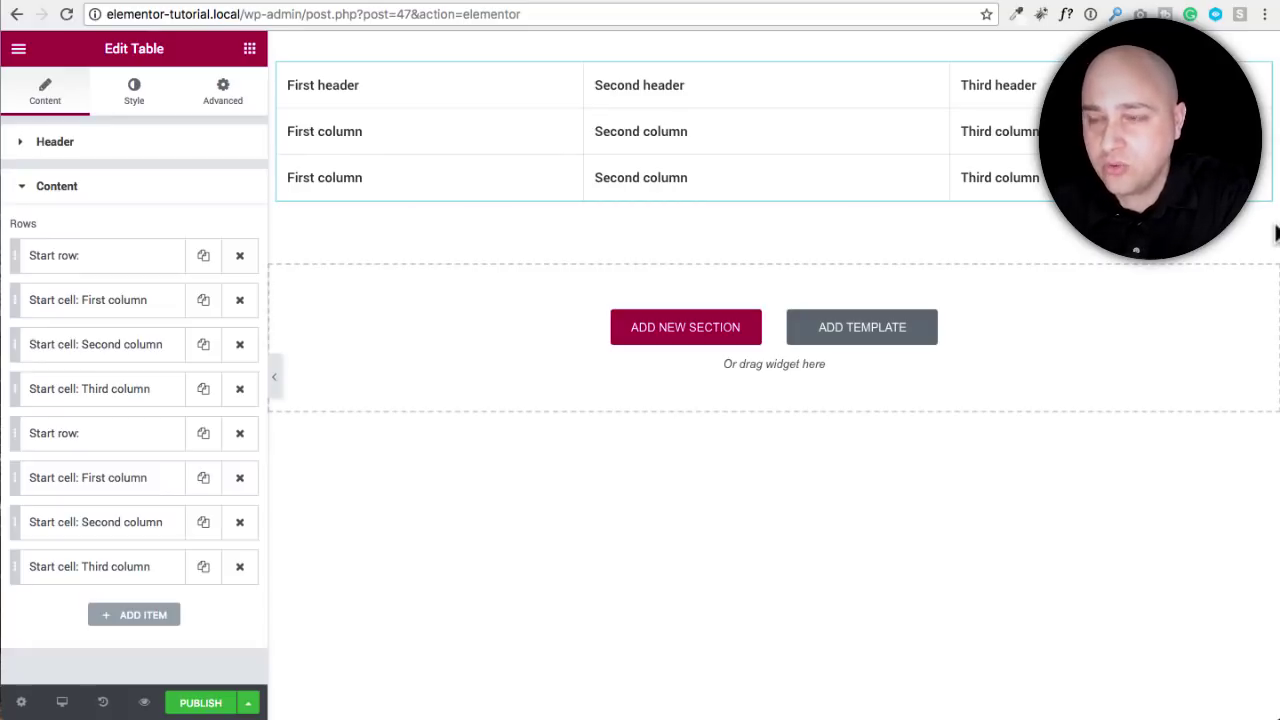
# Step: Add a new content item to the table and set its type to row
pyautogui.click(155, 620)
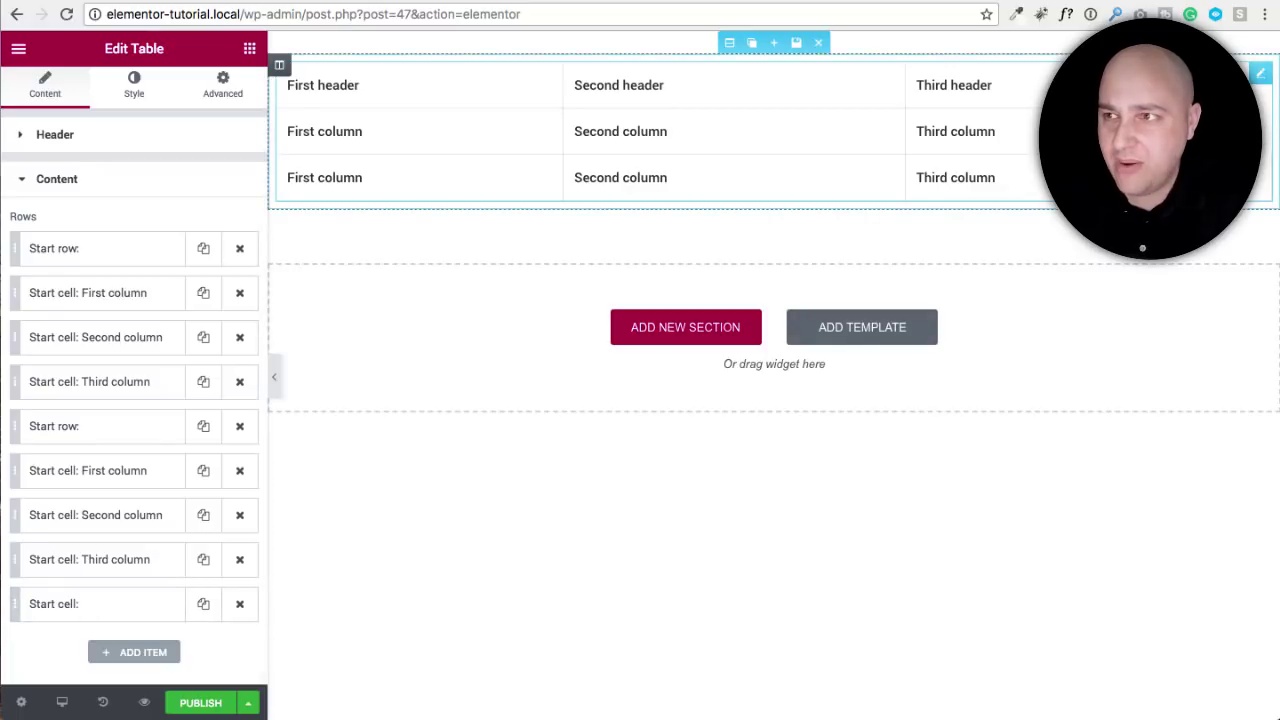
pyautogui.click(70, 604)
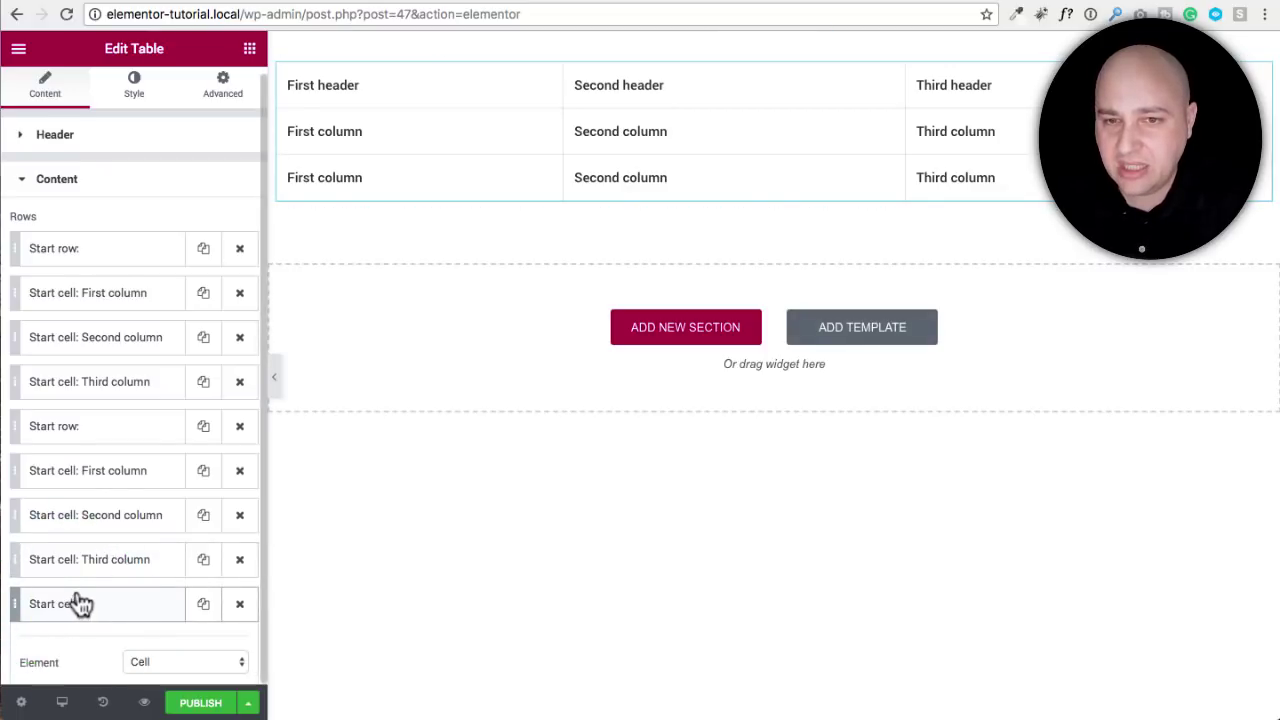
pyautogui.scroll(-8, 77, 603)
pyautogui.scroll(-4, 91, 590)
pyautogui.click(167, 125)
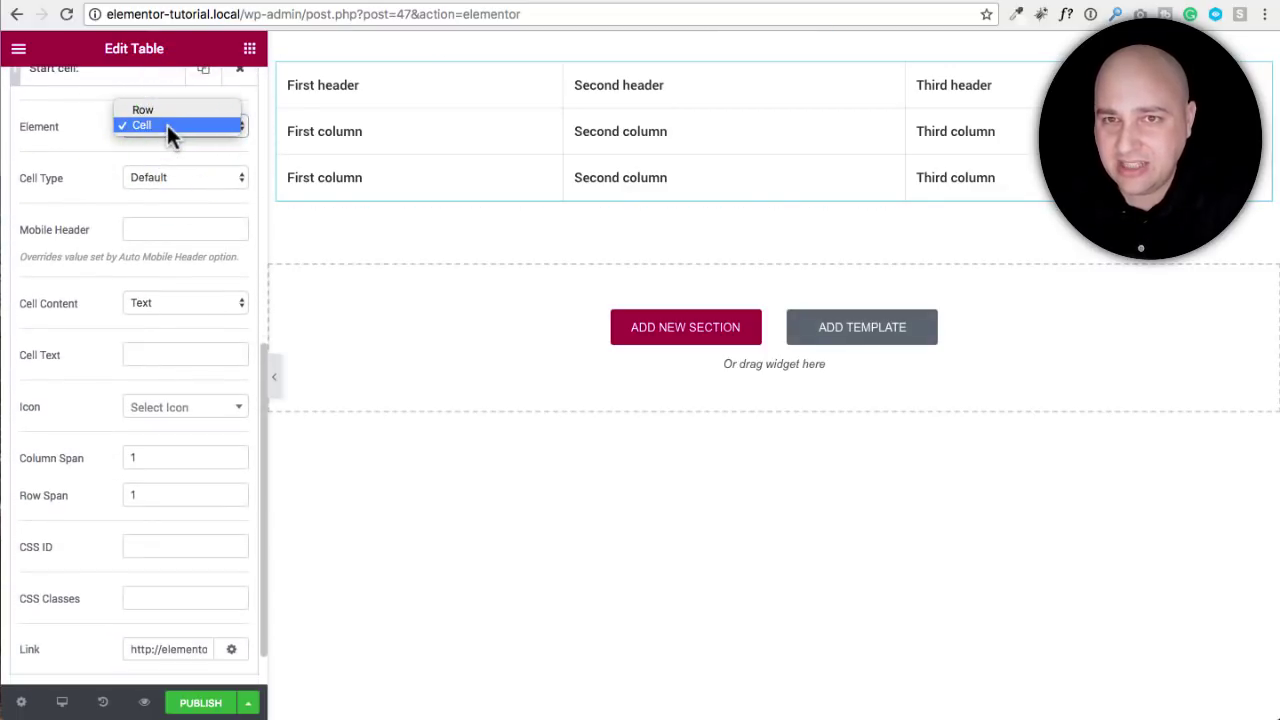
pyautogui.click(167, 109)
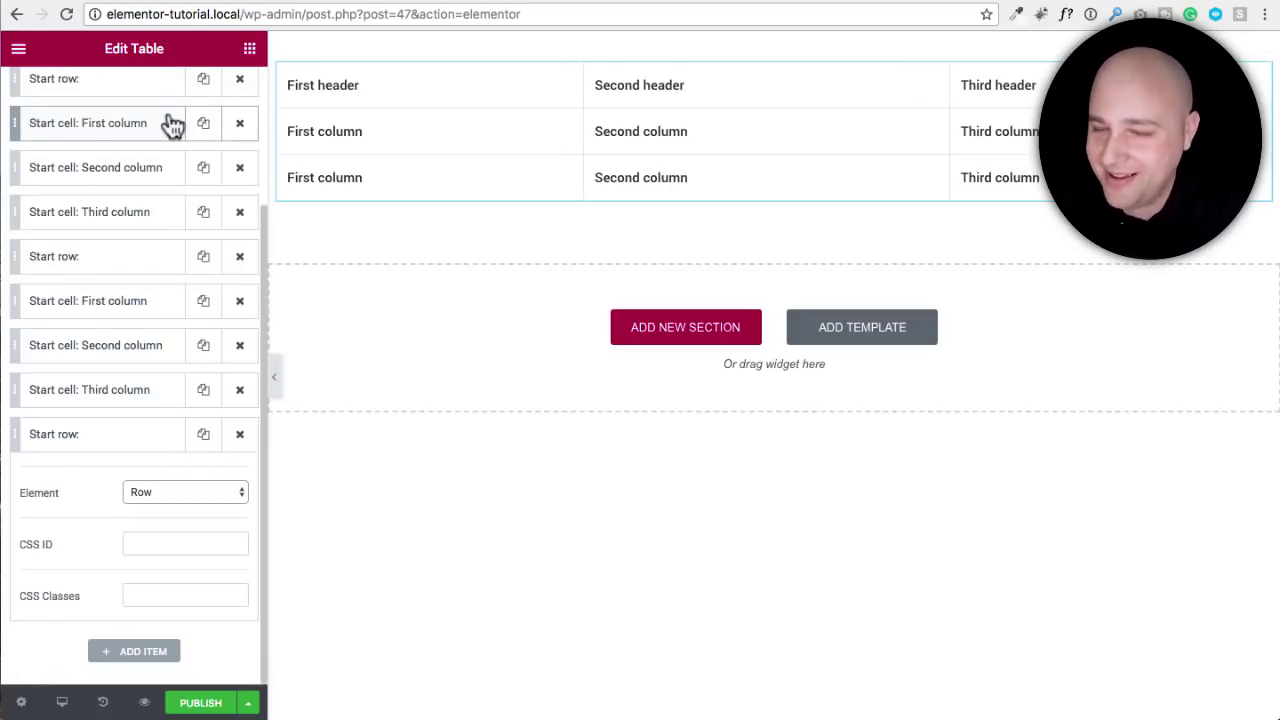
# Step: Collapse and re-expand the table's rows and cells list
pyautogui.scroll(4, 171, 135)
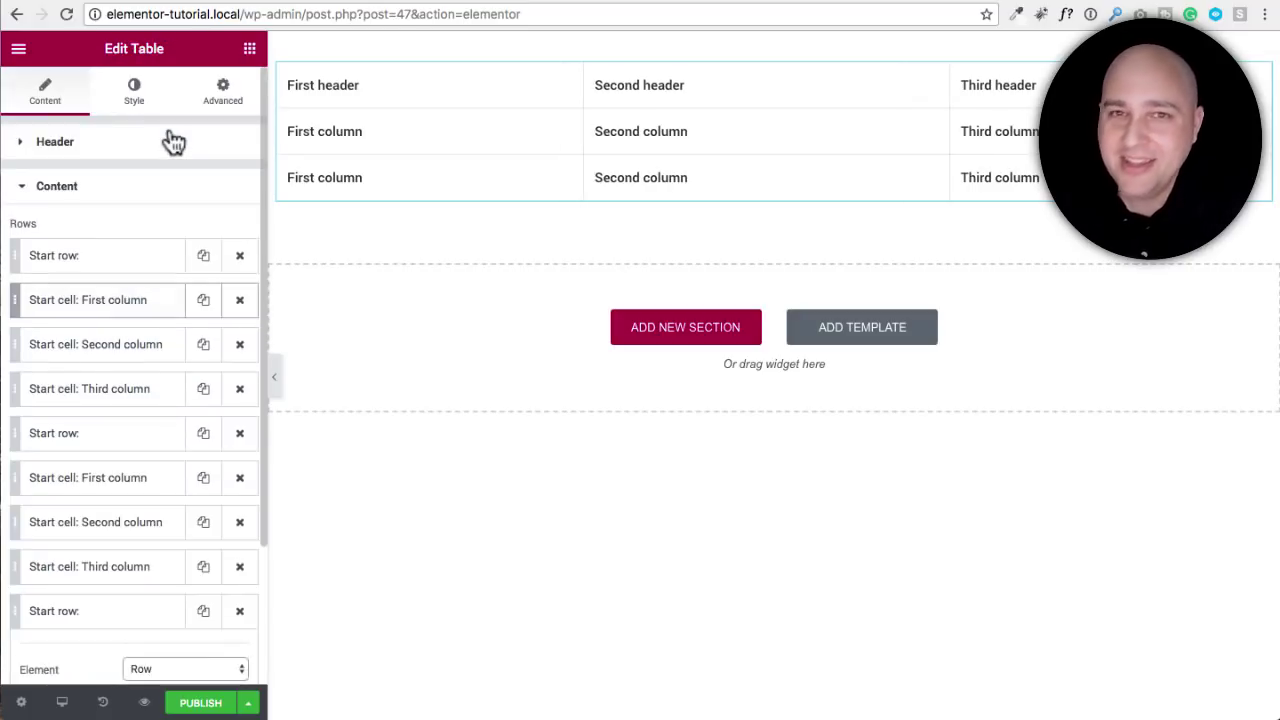
pyautogui.click(116, 200)
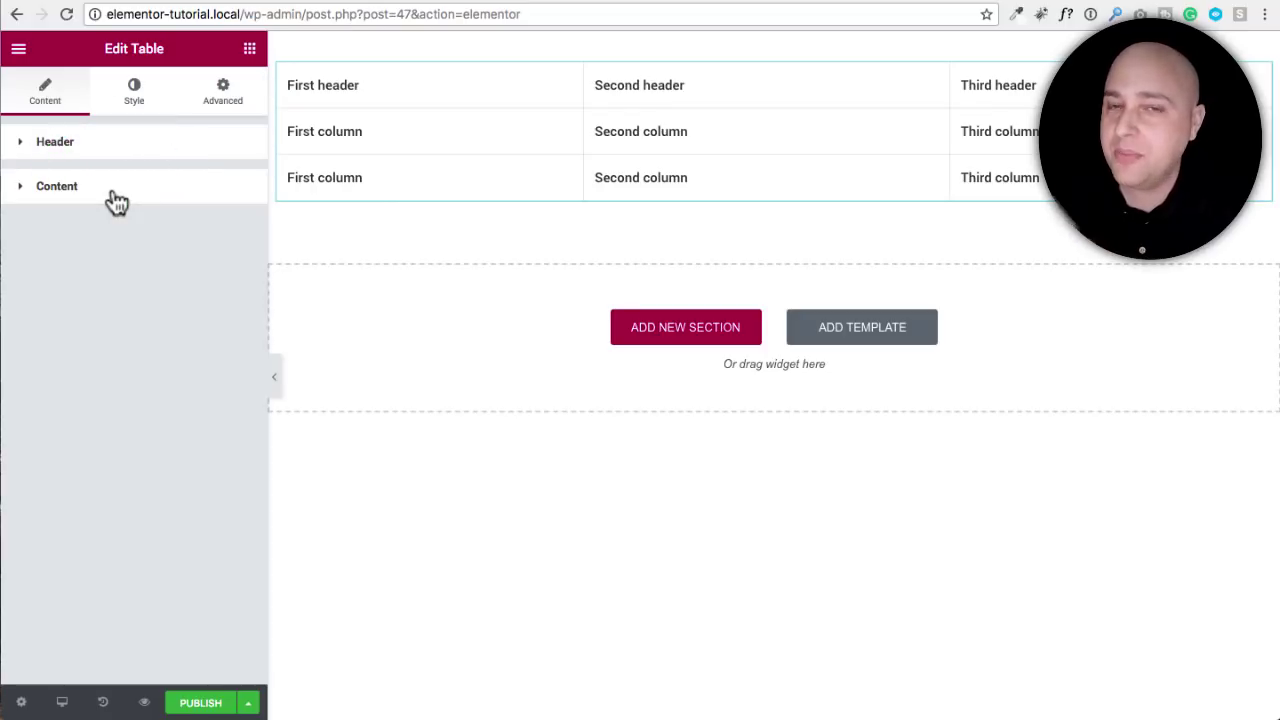
pyautogui.click(74, 190)
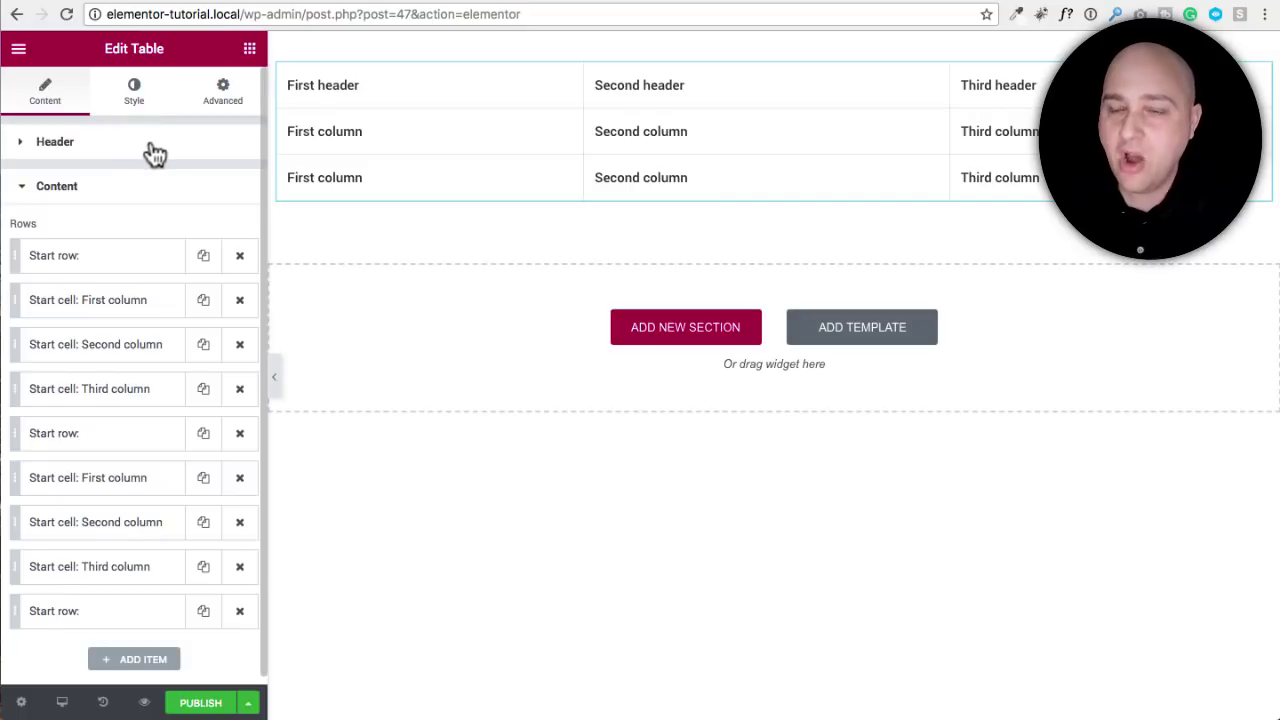
# Step: Turn on the table's Tooltip extra in Advanced > Extras, reading 'I am a tooltip' on hover
pyautogui.click(208, 95)
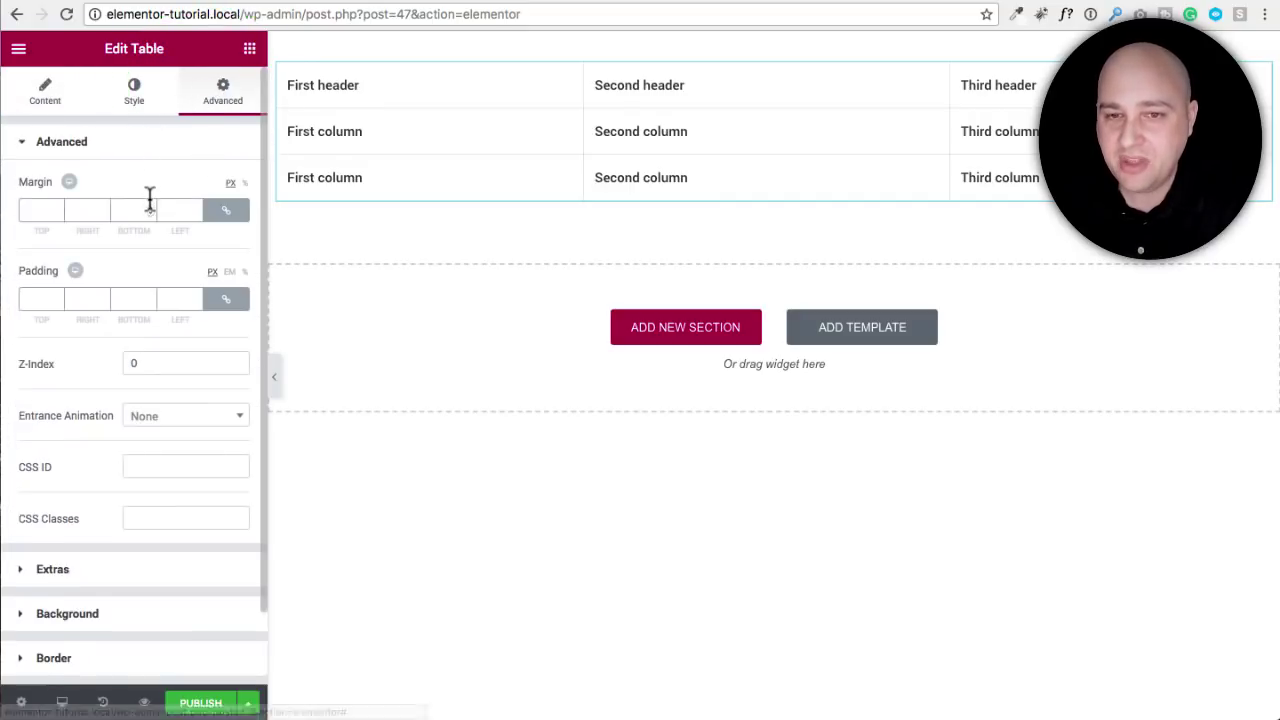
pyautogui.scroll(-2, 150, 205)
pyautogui.scroll(2, 160, 200)
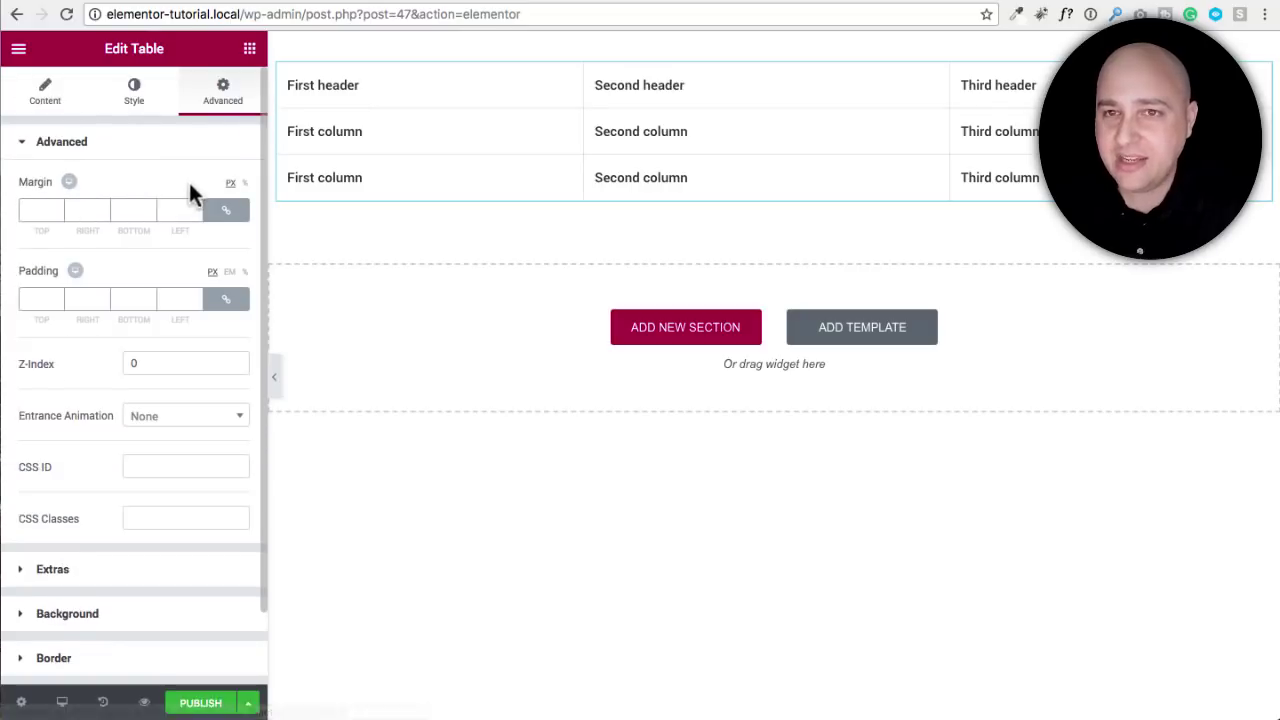
pyautogui.scroll(-2, 128, 190)
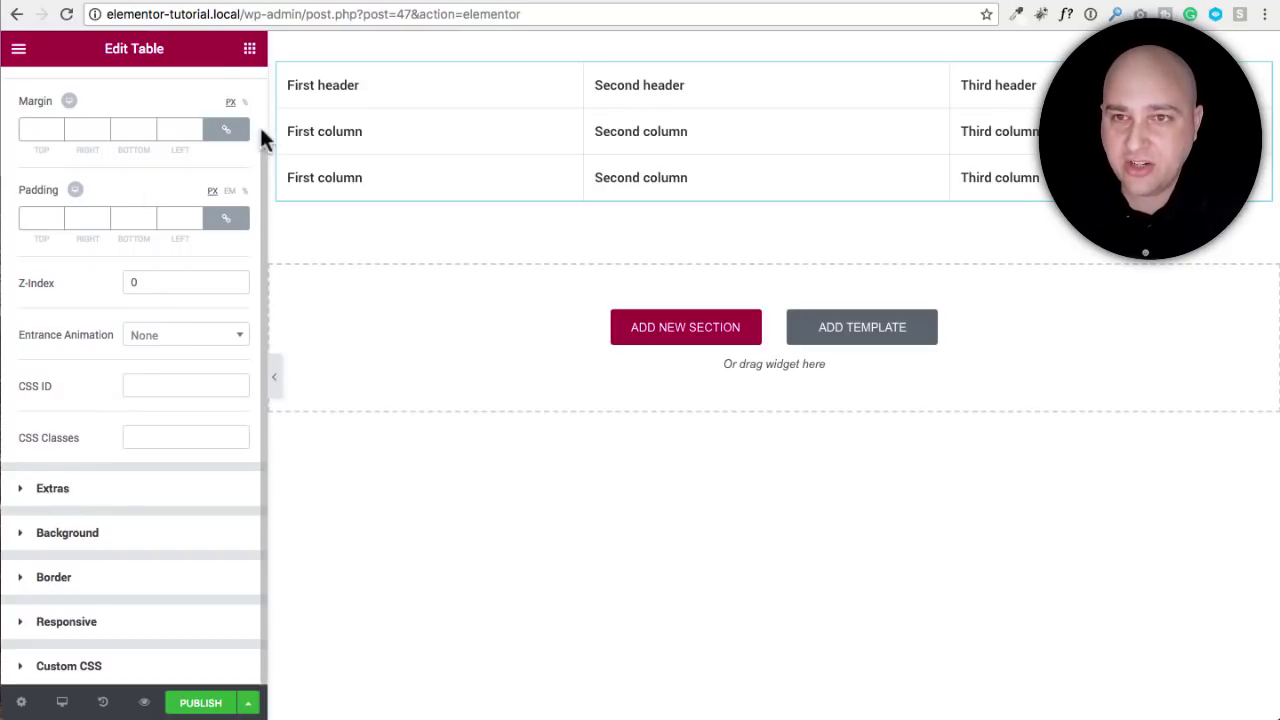
pyautogui.click(45, 490)
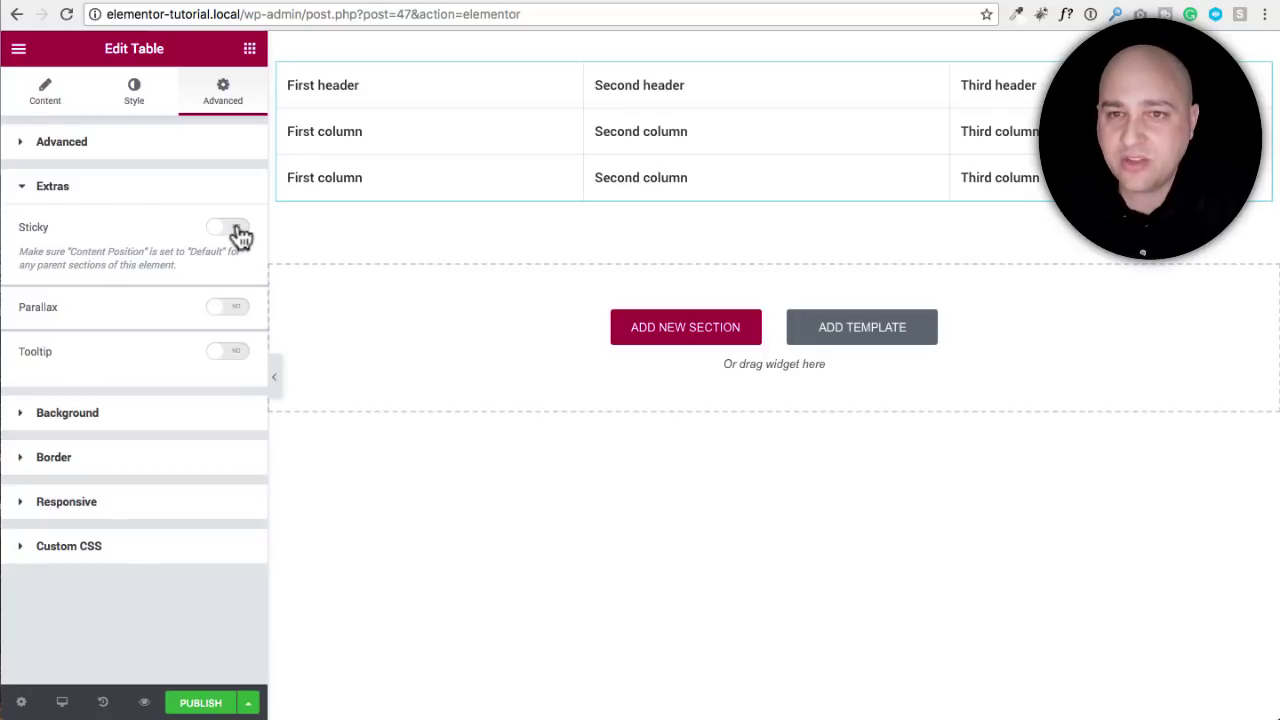
pyautogui.click(227, 354)
pyautogui.scroll(-2, 165, 315)
pyautogui.scroll(-1, 163, 311)
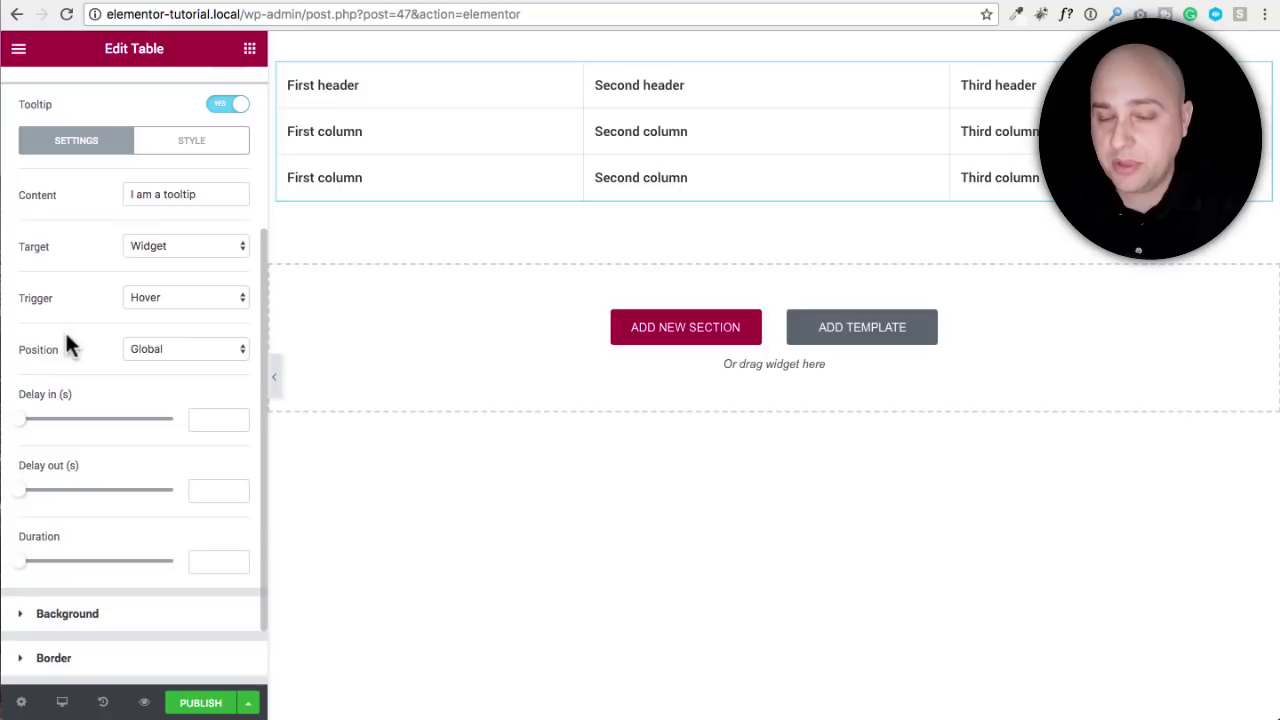
pyautogui.scroll(1, 68, 345)
pyautogui.scroll(3, 68, 345)
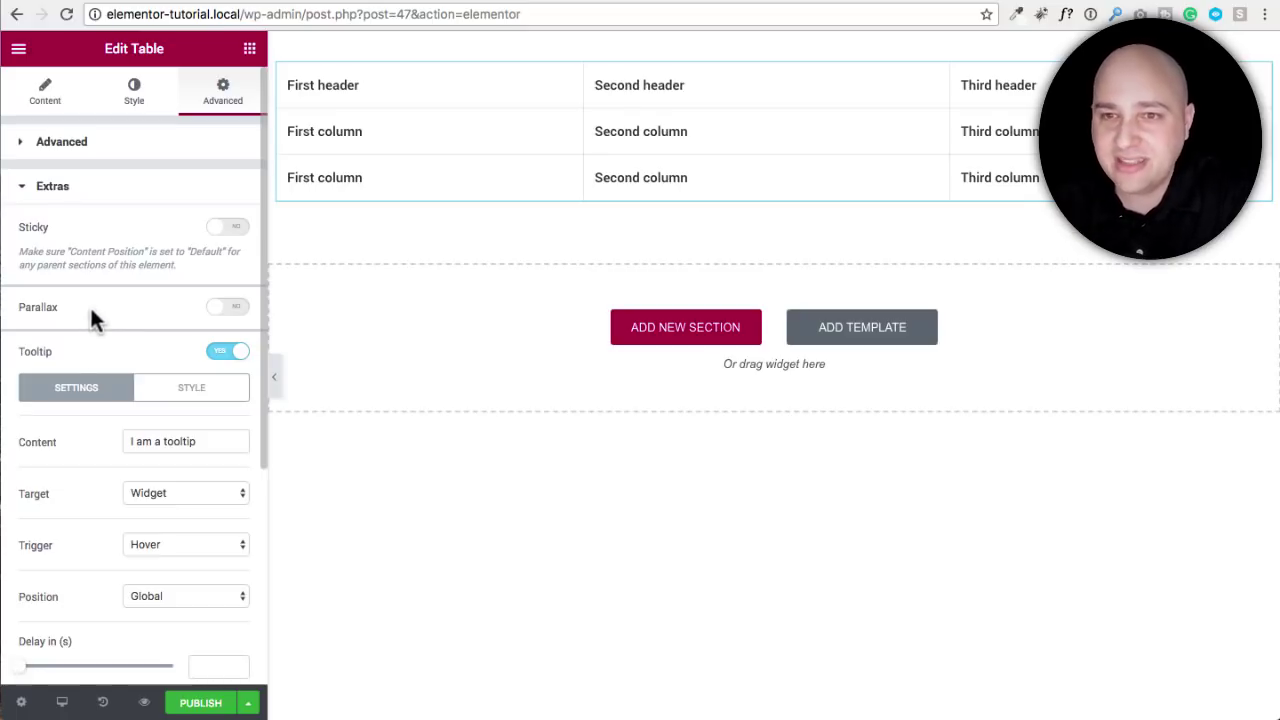
pyautogui.click(88, 189)
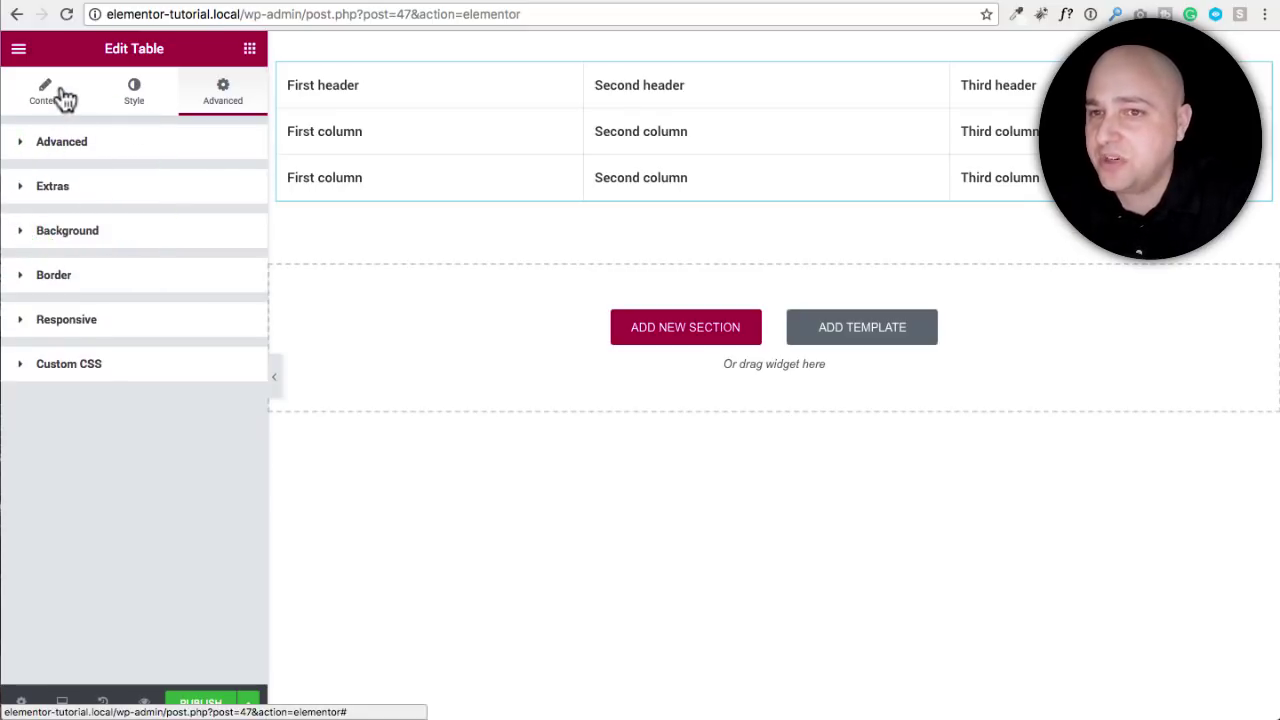
# Step: Drag a Posts Extra widget from the widget list into the drop zone below the table
pyautogui.click(62, 97)
pyautogui.click(249, 48)
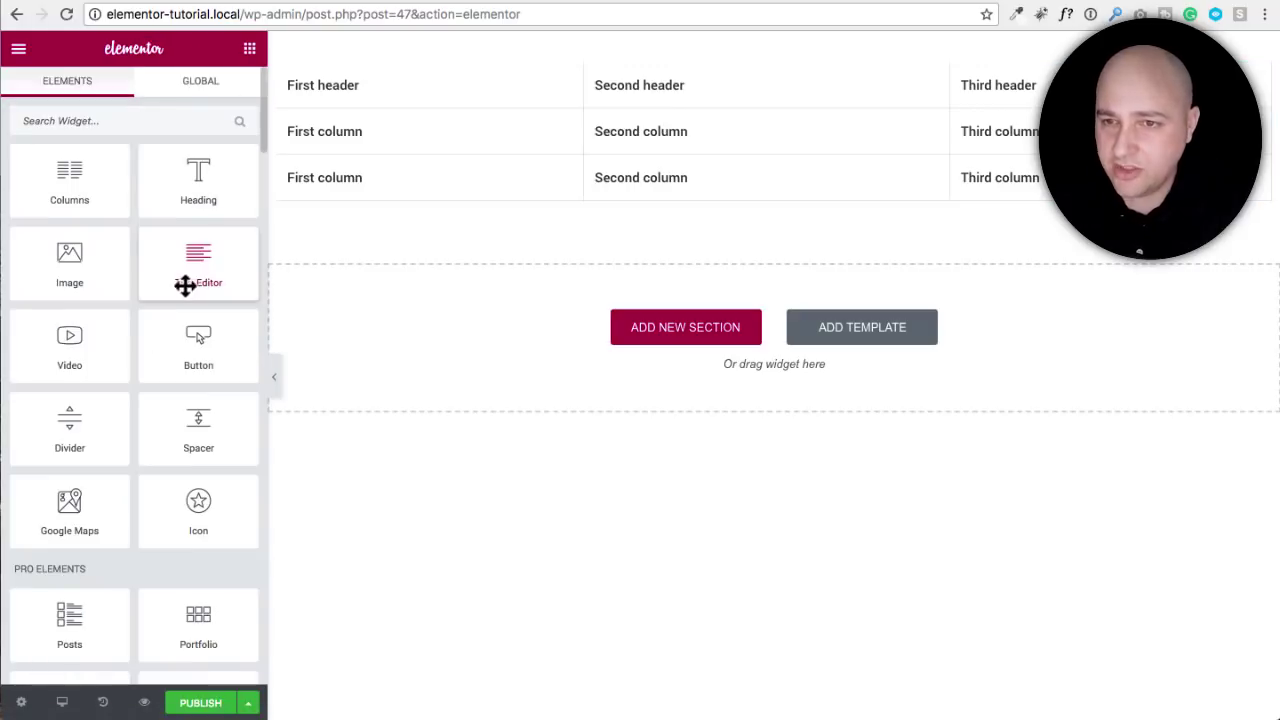
pyautogui.scroll(-3, 185, 286)
pyautogui.scroll(-1, 166, 274)
pyautogui.scroll(-3, 163, 274)
pyautogui.scroll(-3, 163, 274)
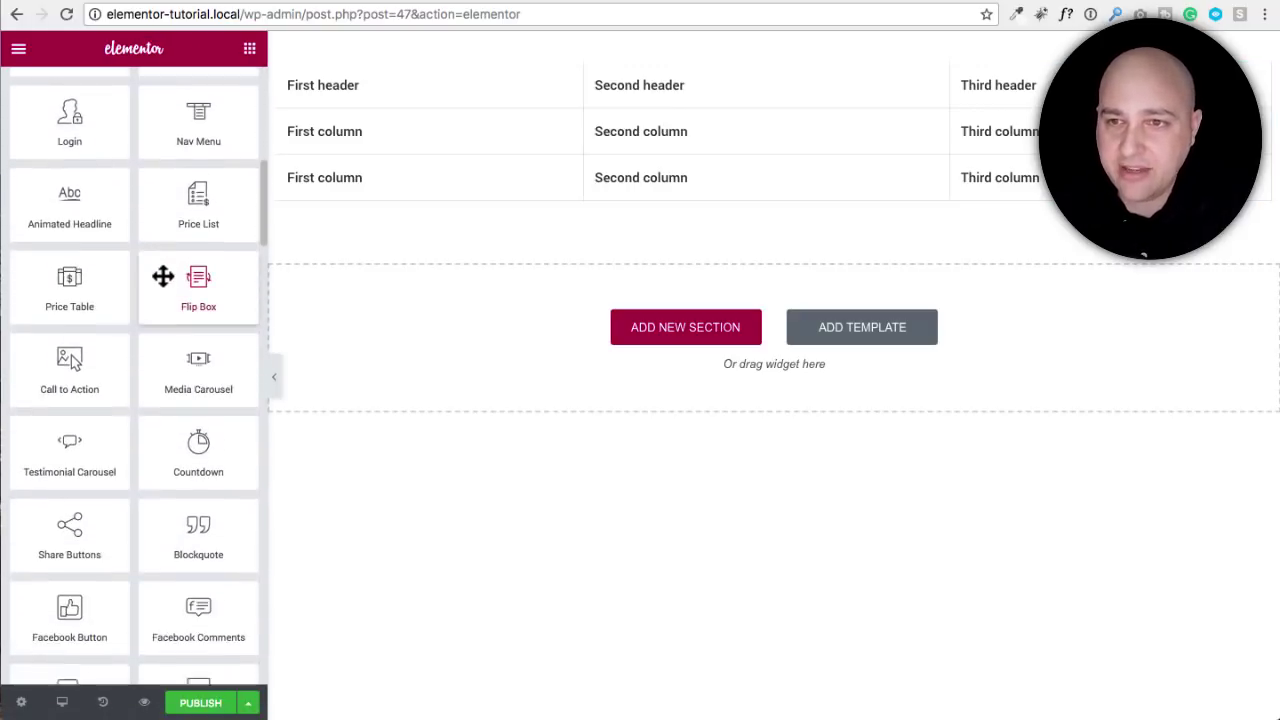
pyautogui.scroll(3, 163, 276)
pyautogui.scroll(1, 163, 276)
pyautogui.scroll(-5, 163, 276)
pyautogui.scroll(-4, 163, 276)
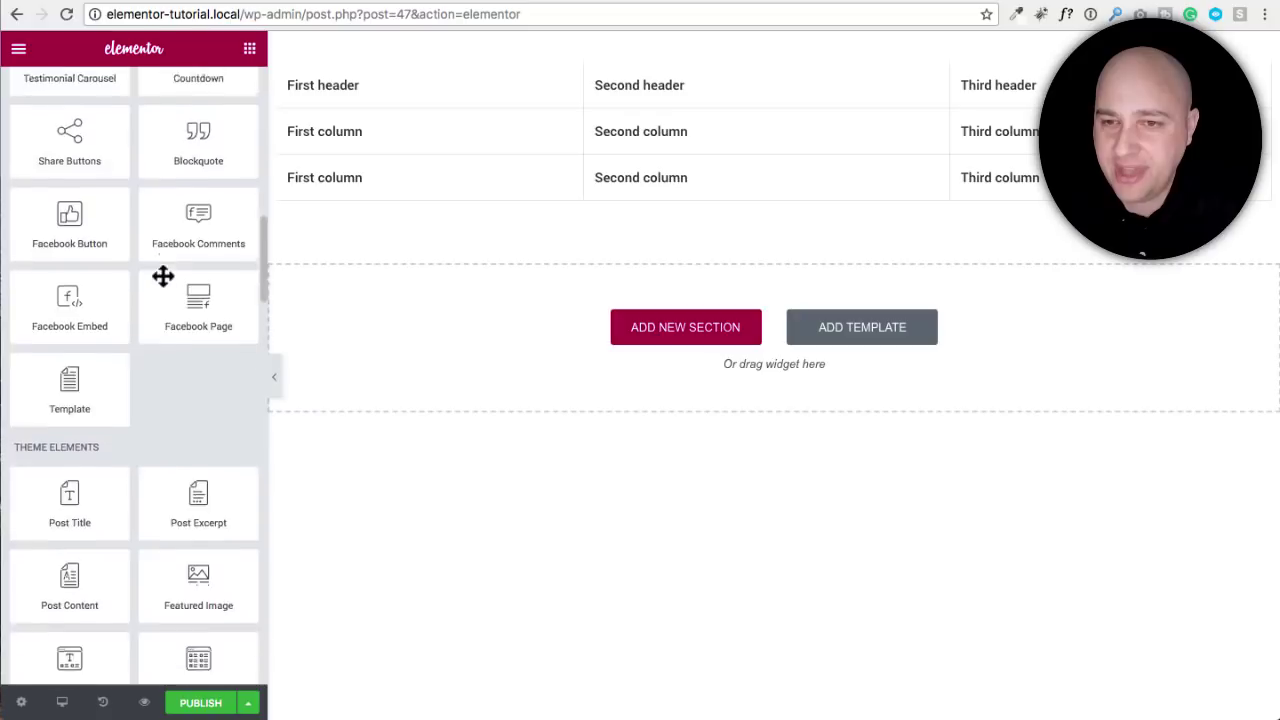
pyautogui.scroll(-10, 163, 275)
pyautogui.scroll(-5, 163, 274)
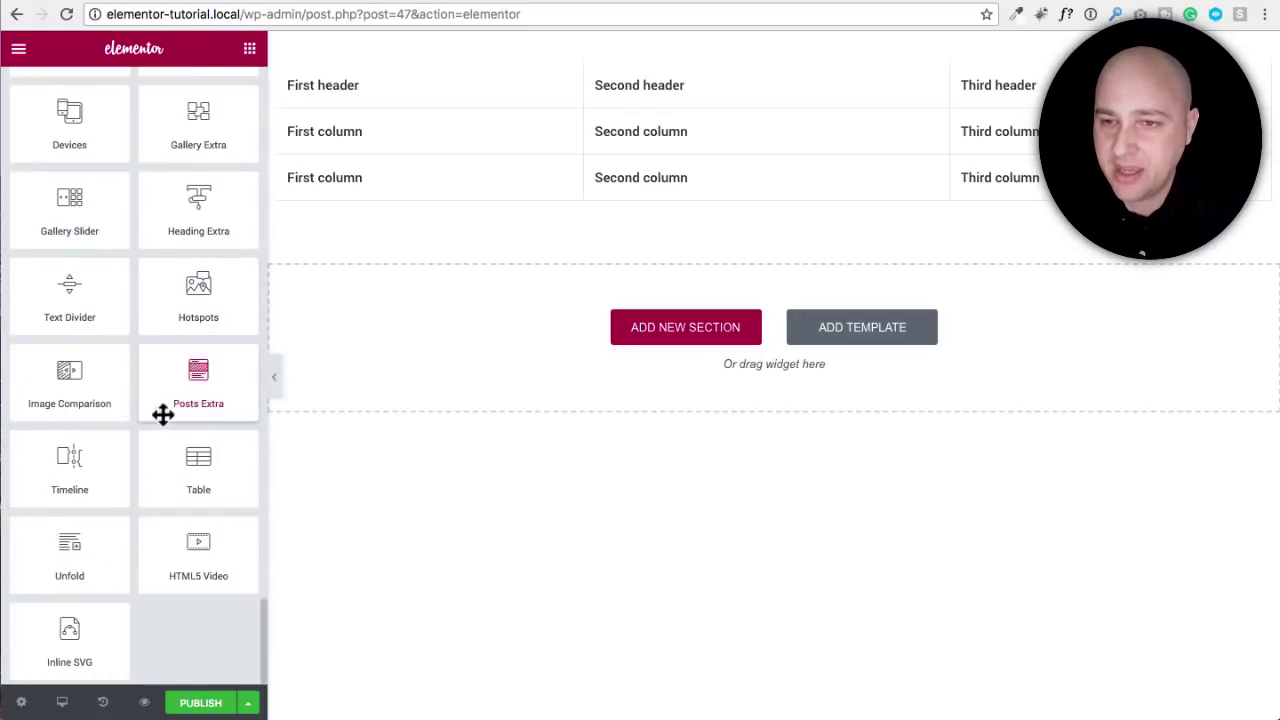
pyautogui.moveTo(195, 388)
pyautogui.mouseDown()
pyautogui.moveTo(188, 380)
pyautogui.moveTo(502, 336)
pyautogui.mouseUp()
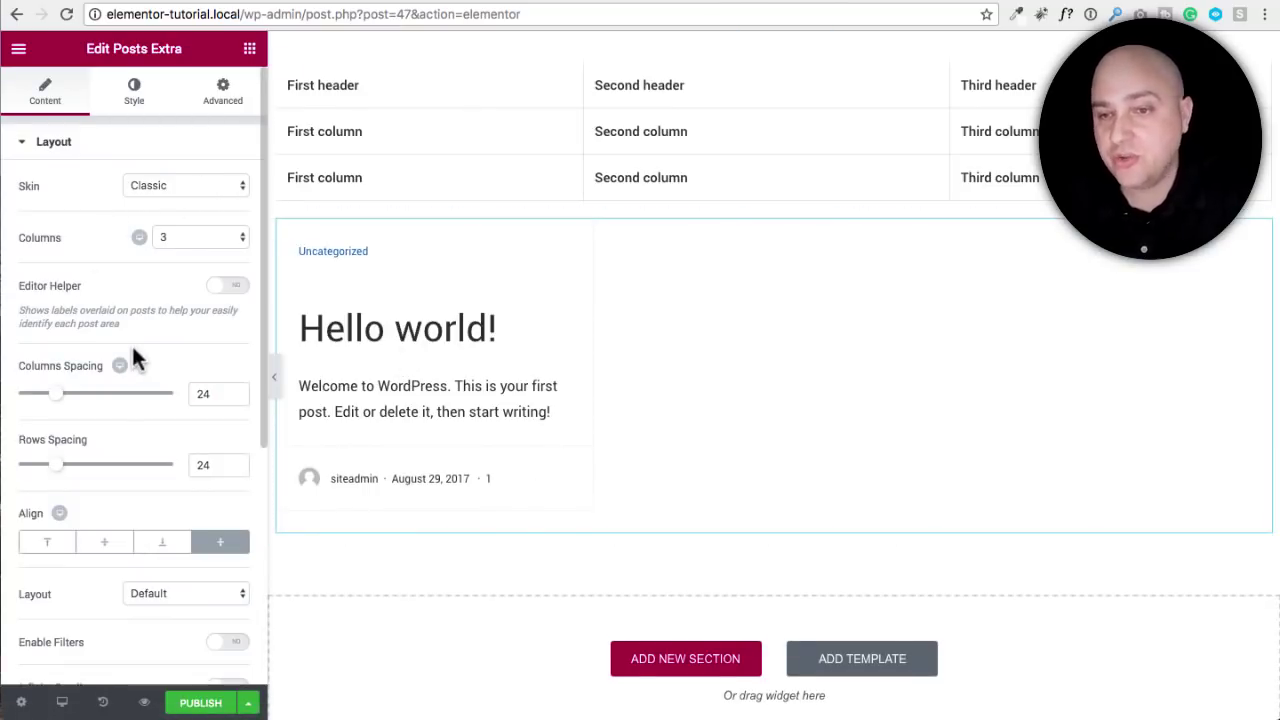
# Step: Enable the posts grid's Filters and set the filter Taxonomy to Categories
pyautogui.scroll(-3, 130, 280)
pyautogui.scroll(-2, 129, 278)
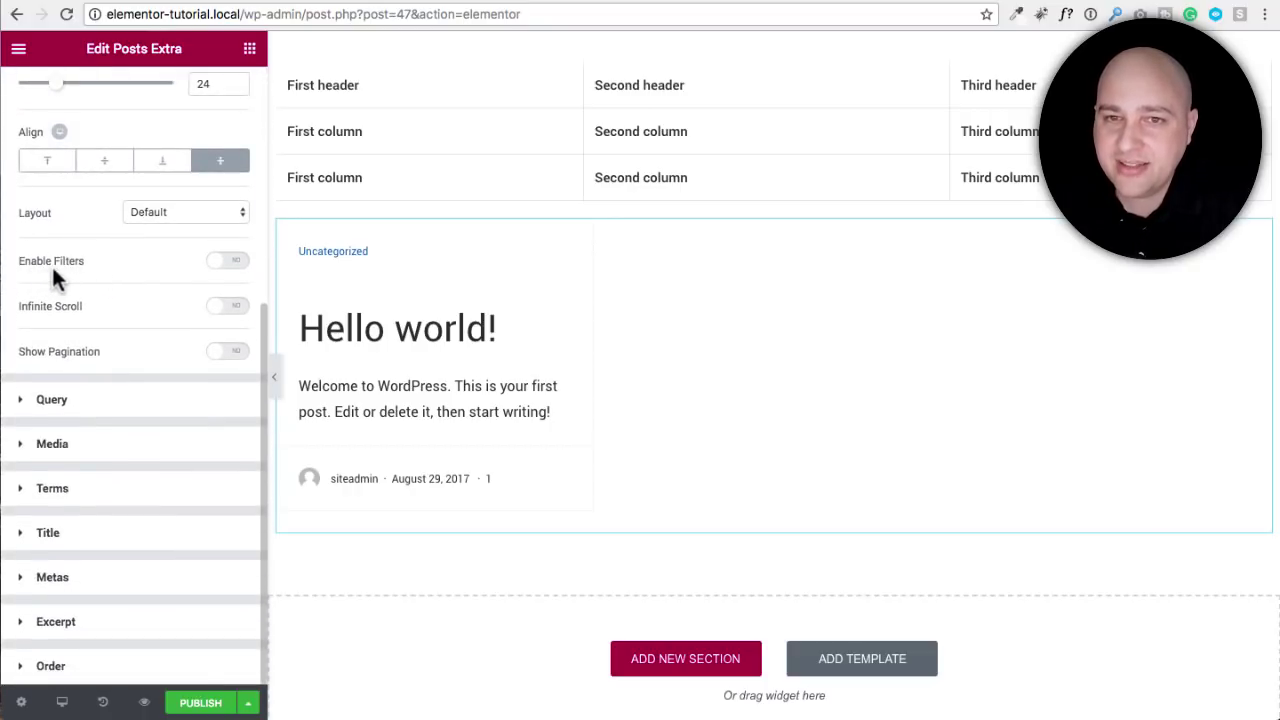
pyautogui.click(226, 266)
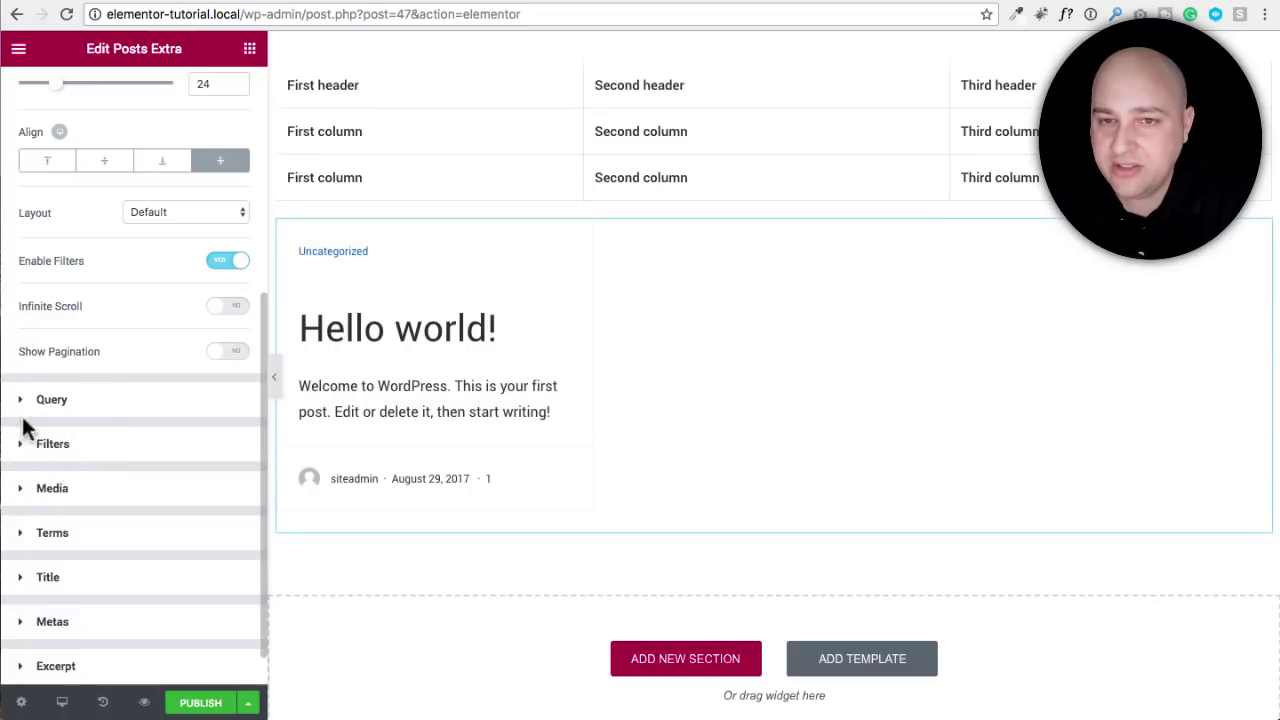
pyautogui.click(227, 266)
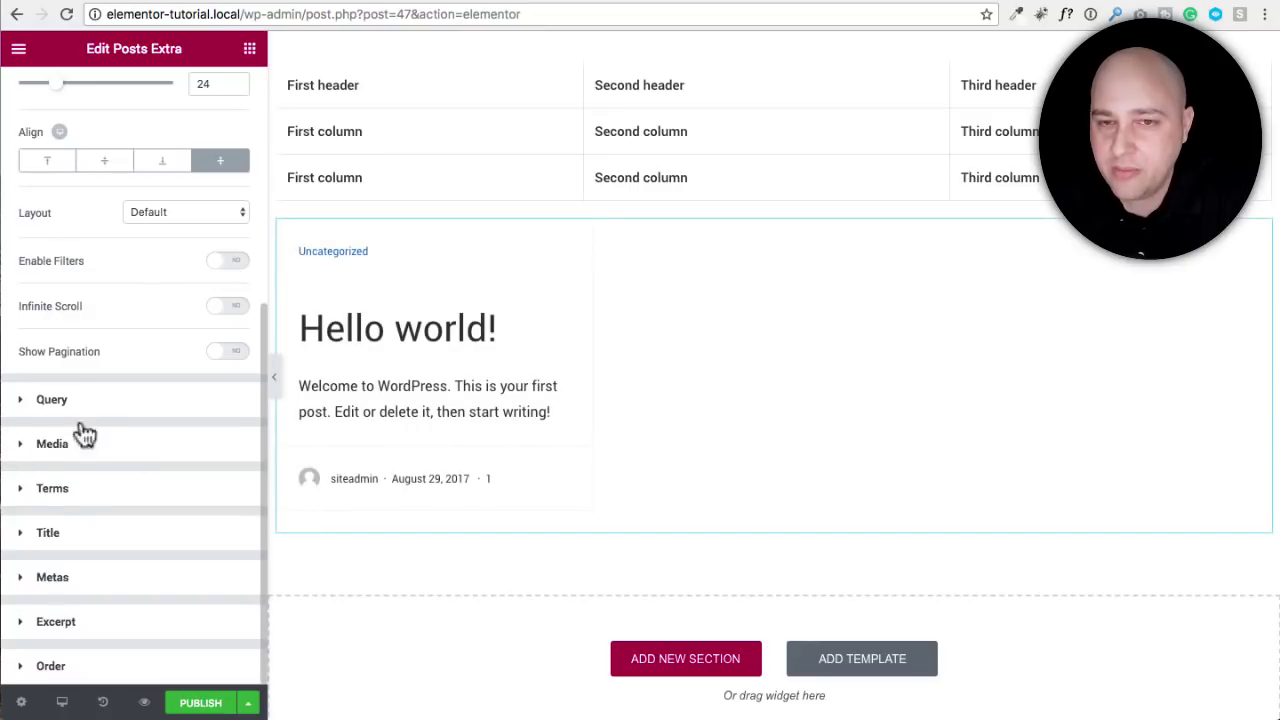
pyautogui.click(224, 264)
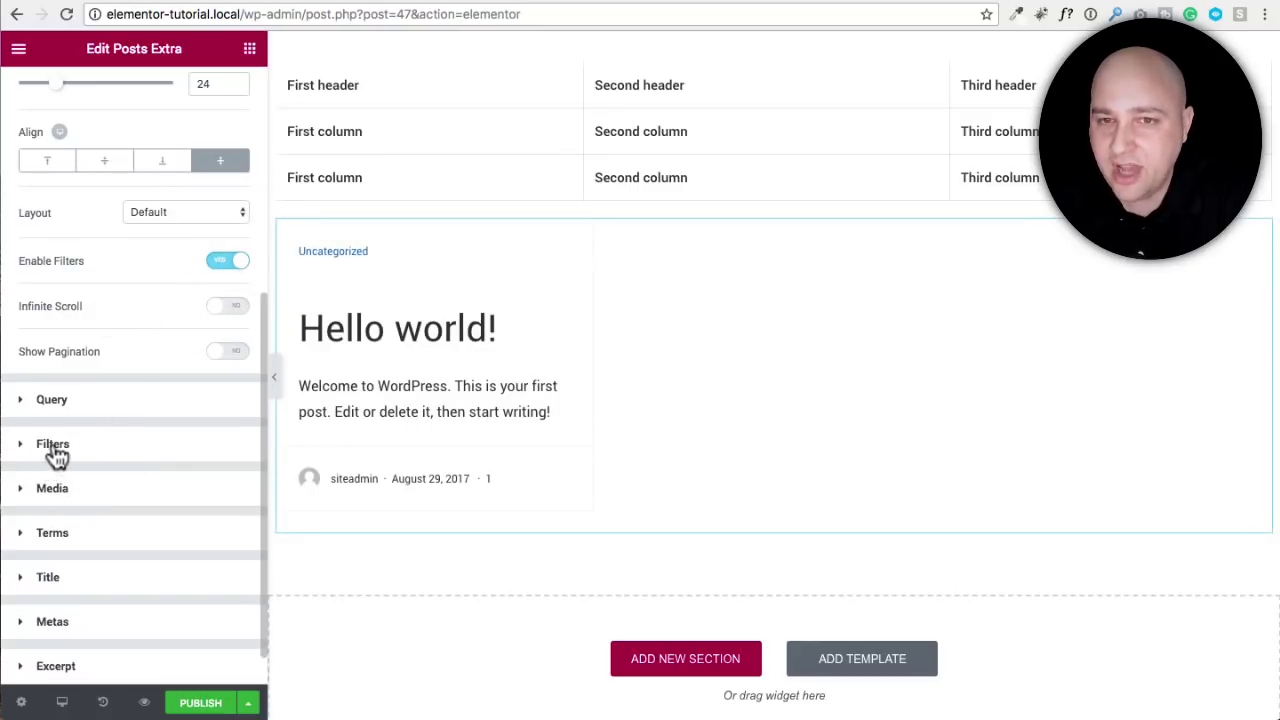
pyautogui.click(55, 449)
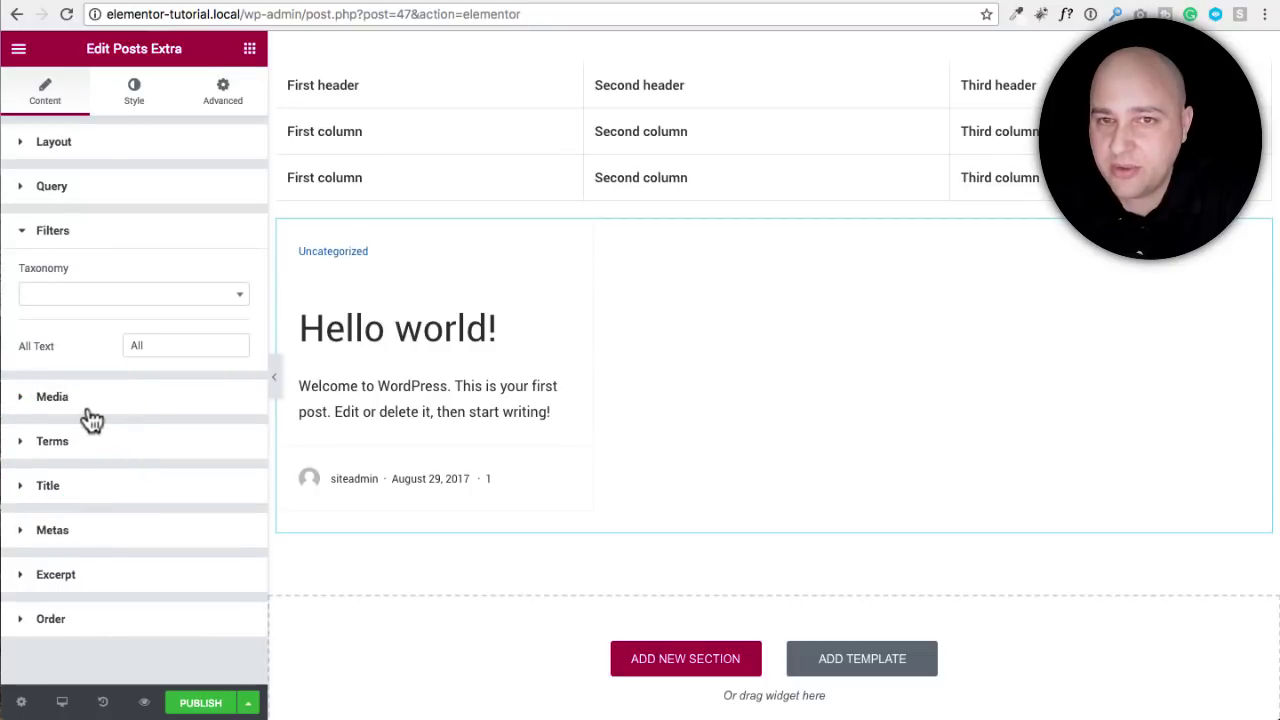
pyautogui.click(236, 304)
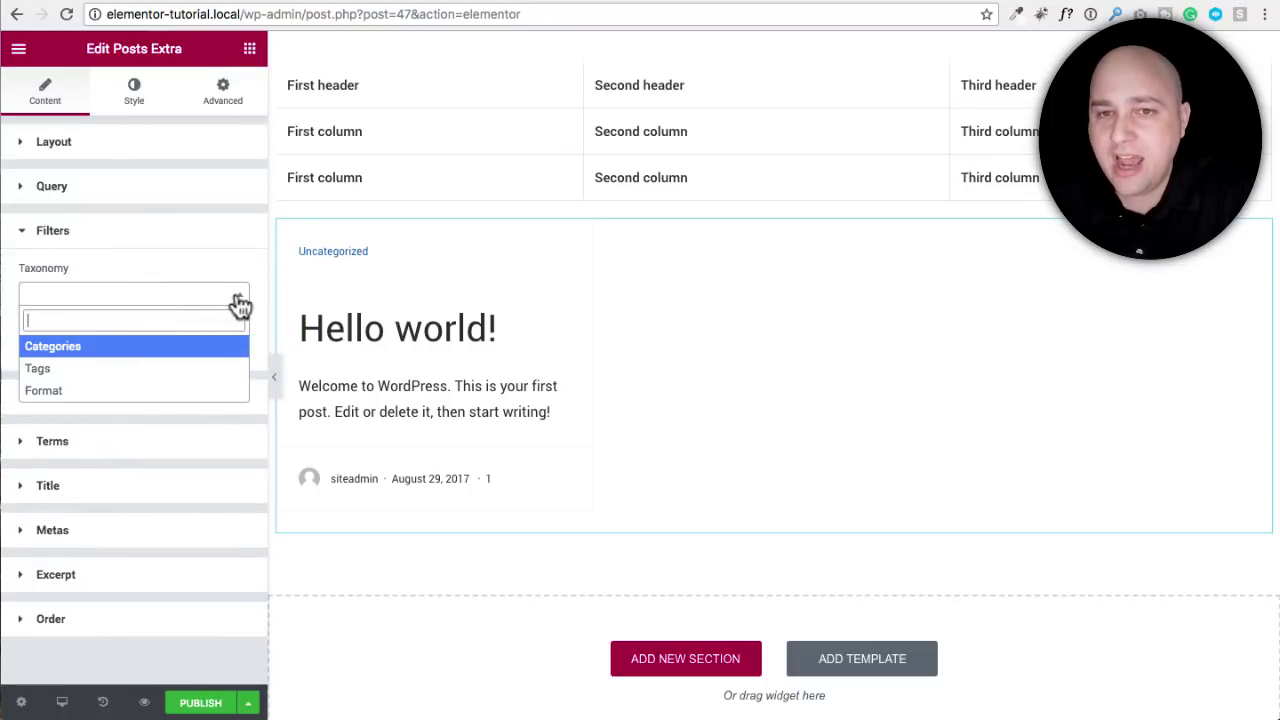
pyautogui.click(104, 346)
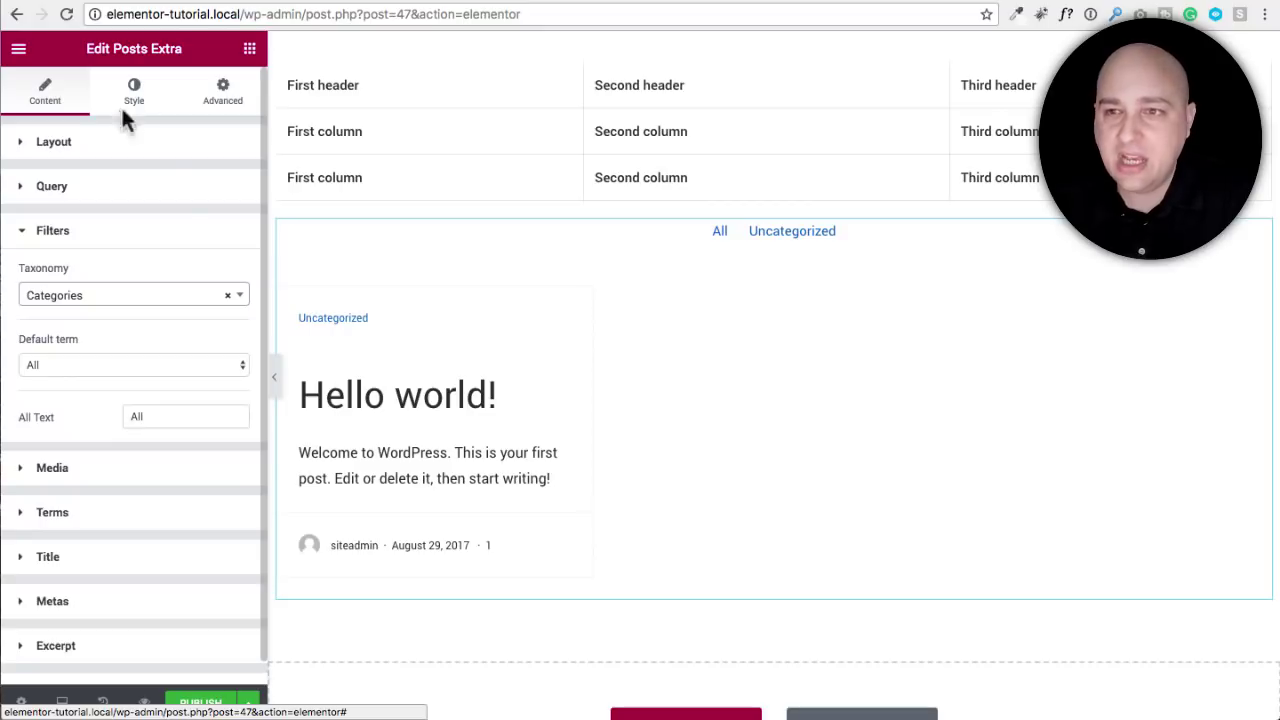
pyautogui.moveTo(770, 318)
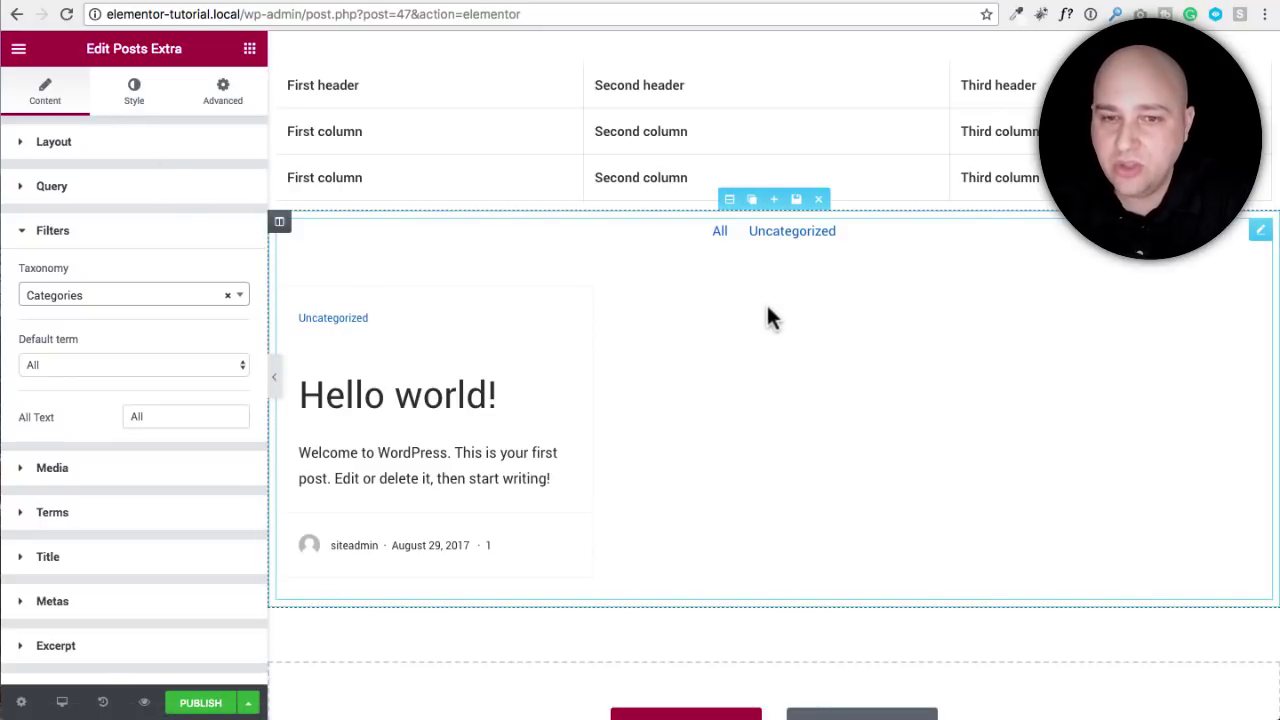
# Step: Delete the Posts Extra section and the table section, dismissing the Save to Library prompt
pyautogui.click(819, 199)
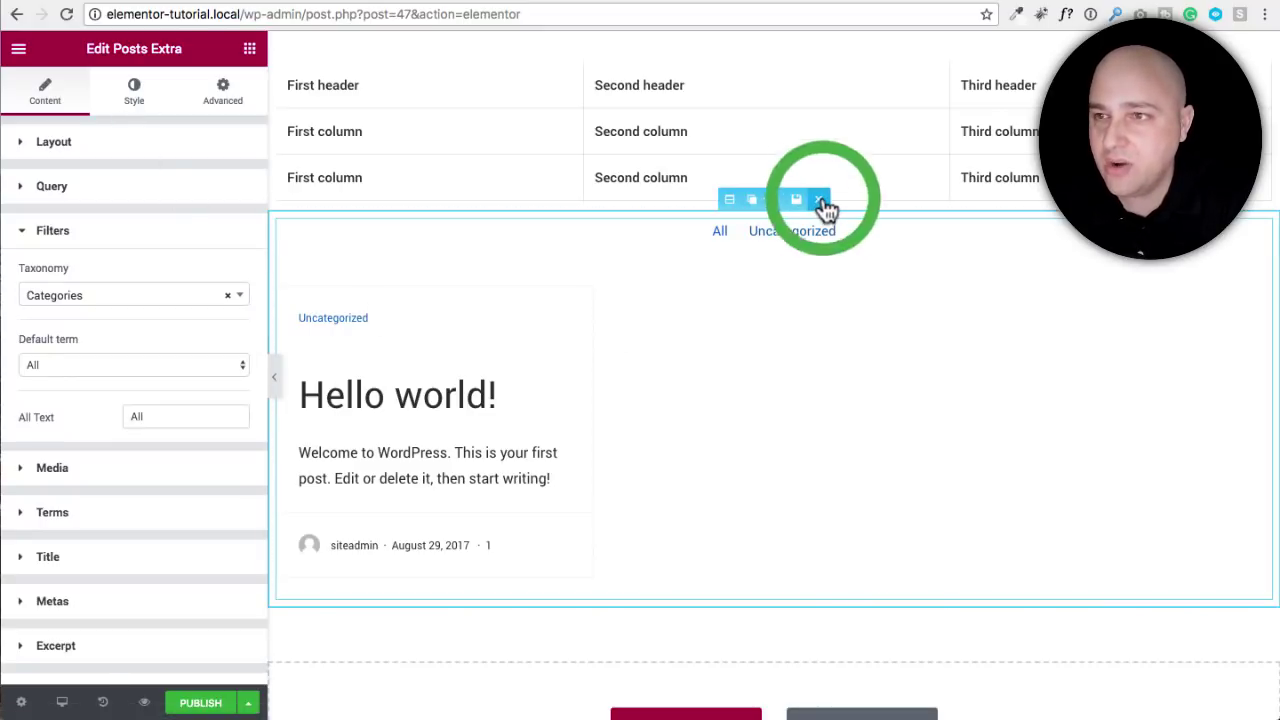
pyautogui.moveTo(640, 130)
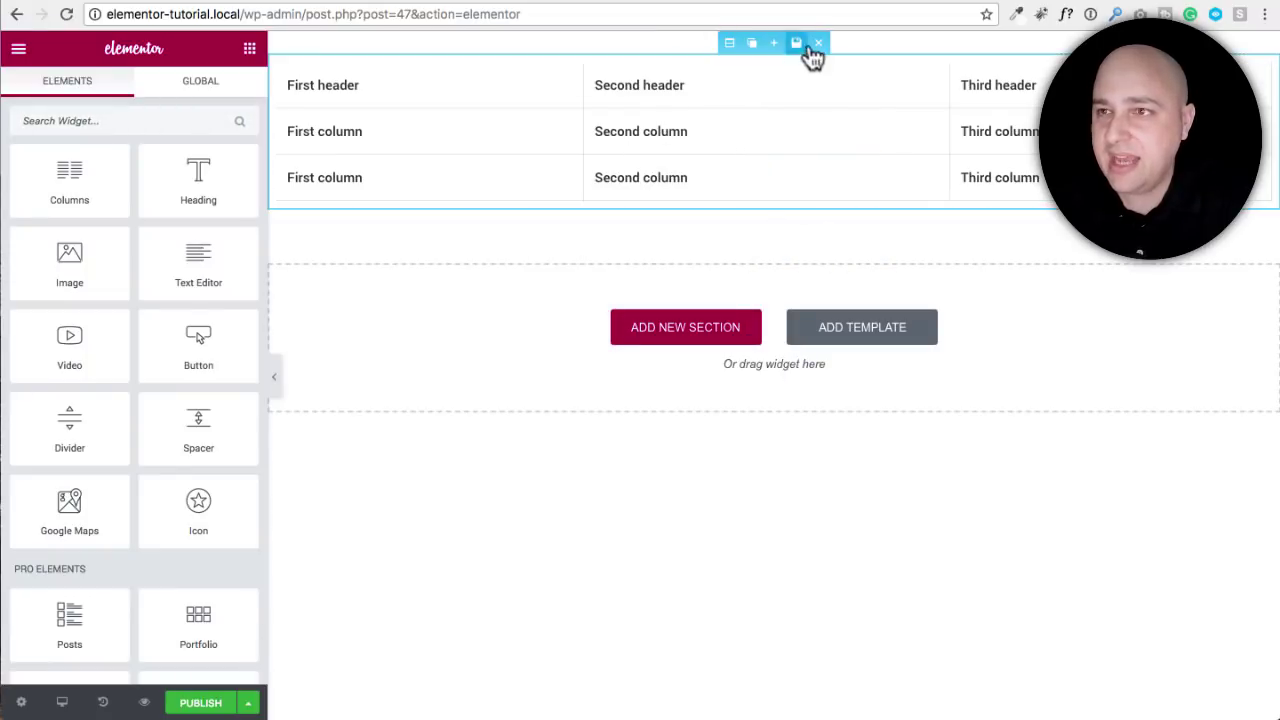
pyautogui.click(804, 44)
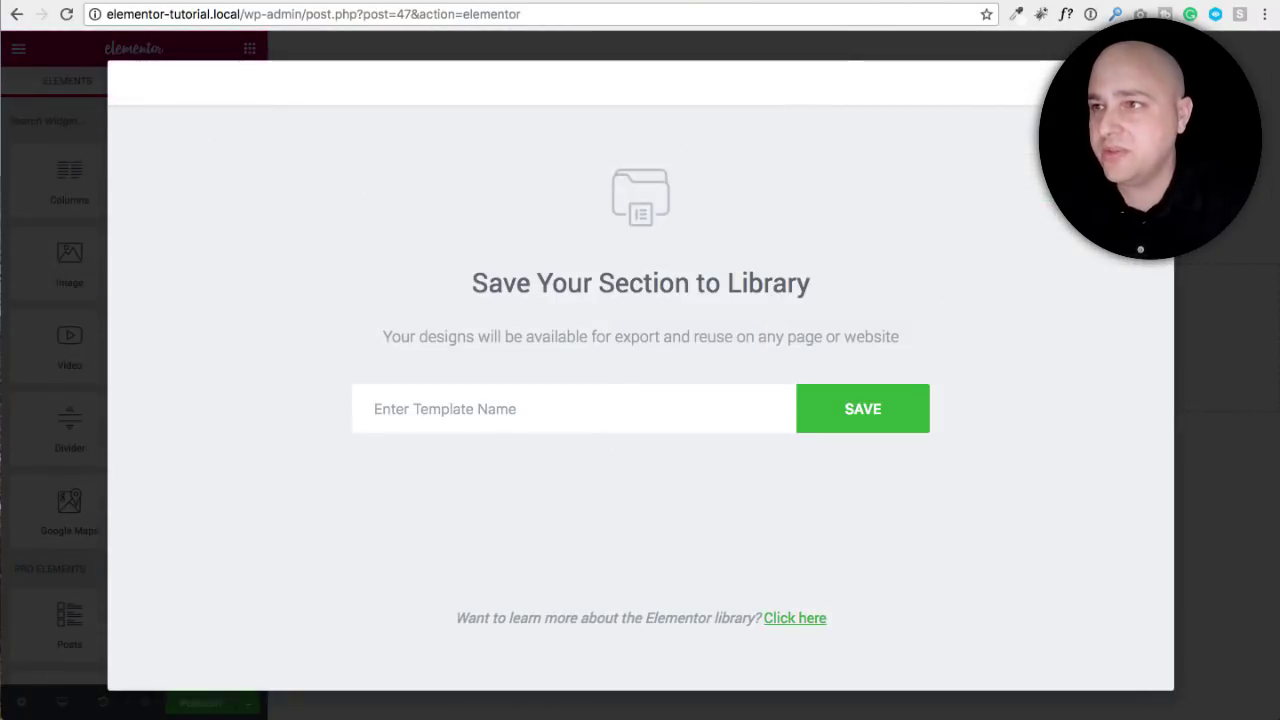
pyautogui.press('Escape')
pyautogui.click(819, 42)
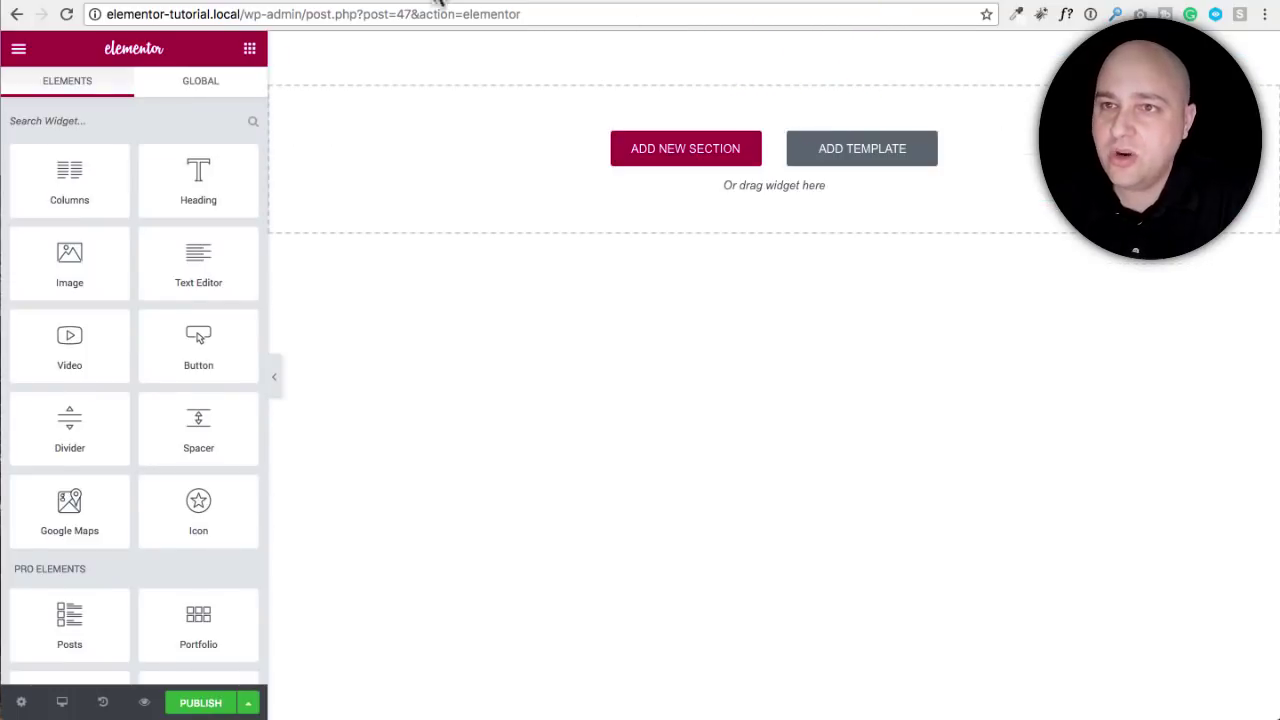
pyautogui.scroll(10, 406, 258)
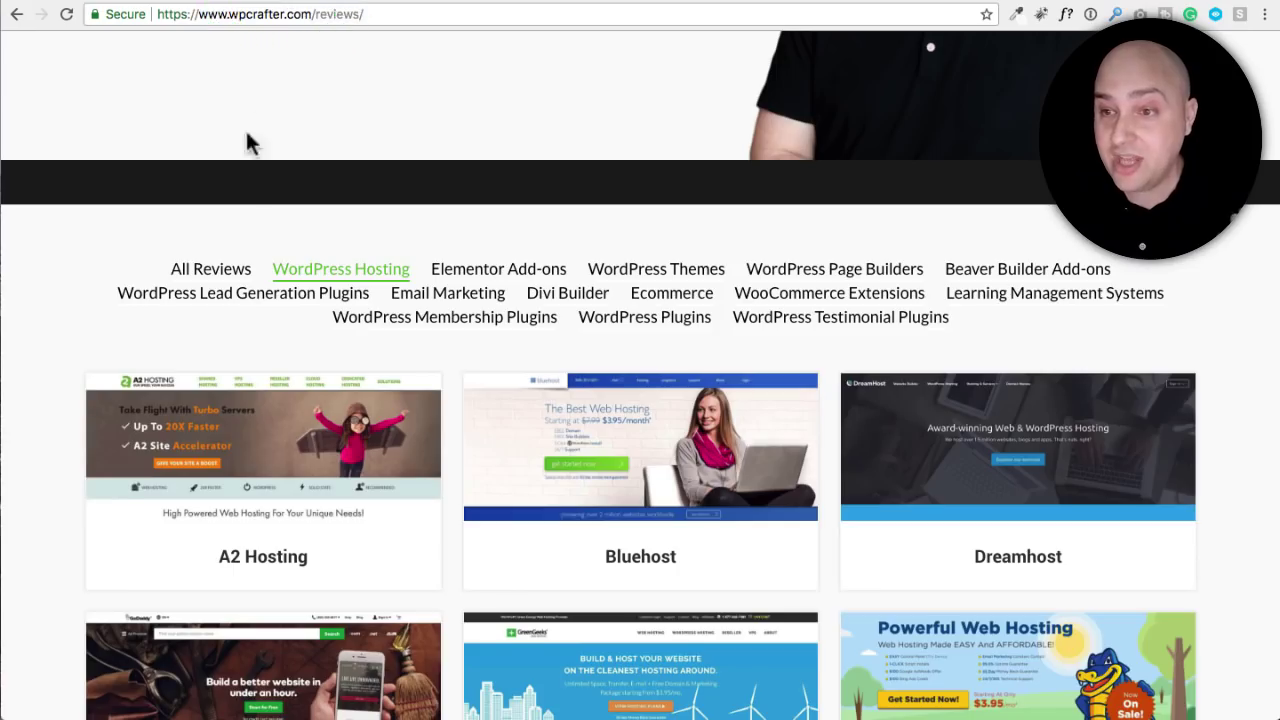
# Step: Follow the Elementor Promotion Bonus link in the wpcrafter.com footer's Special Offers
pyautogui.scroll(-15, 246, 137)
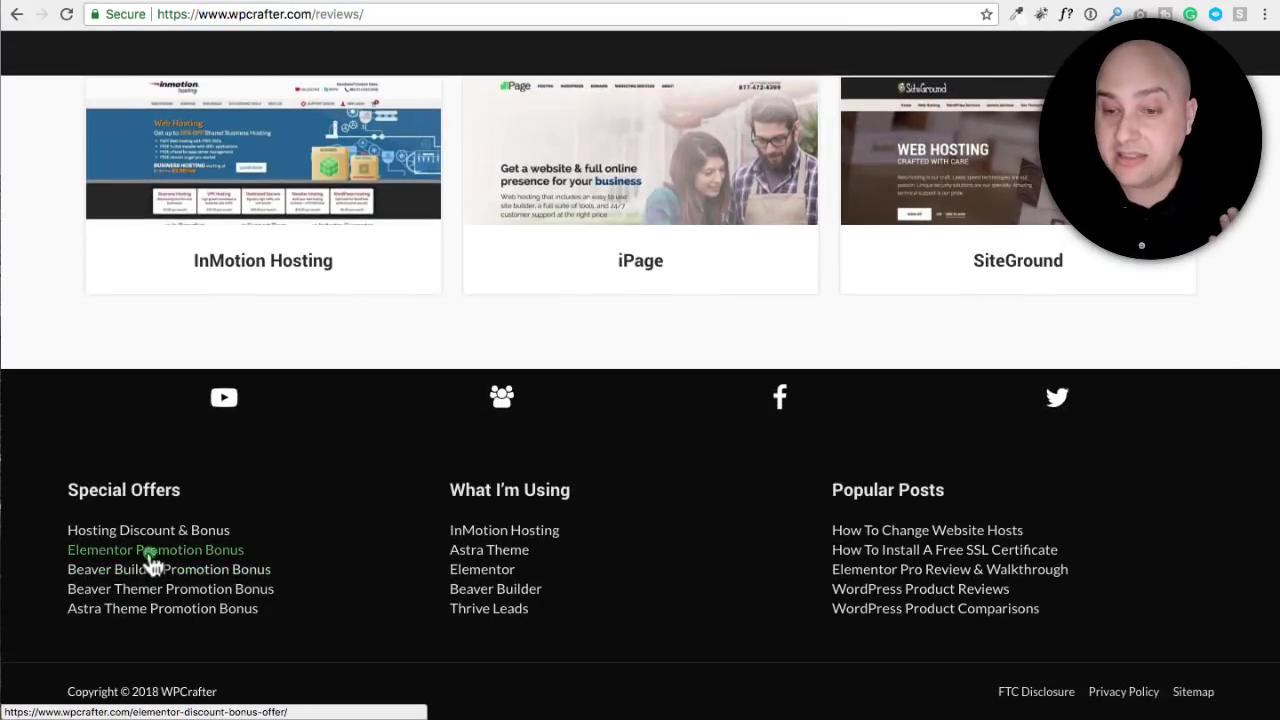
pyautogui.click(152, 550)
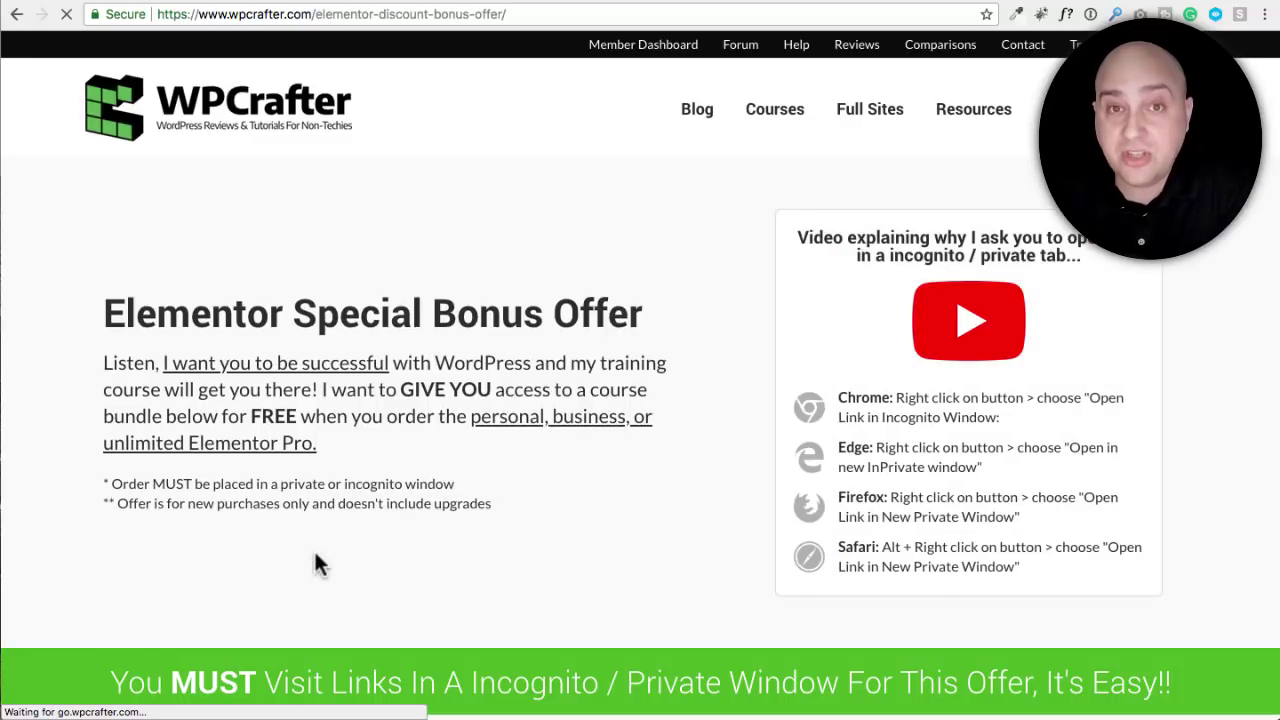